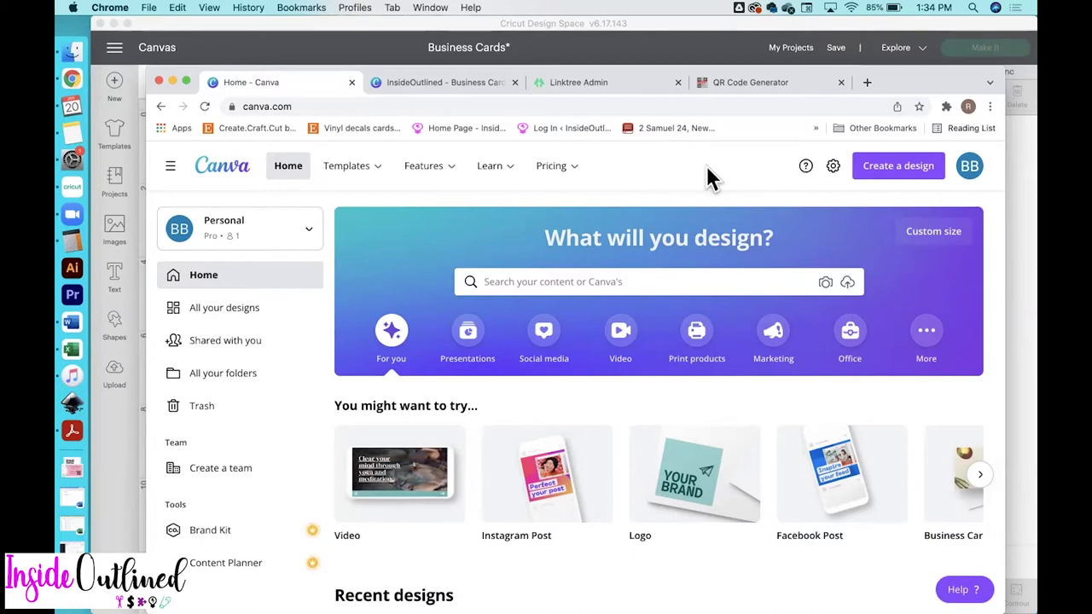
Search 'busi' among new design types, then return to the existing InsideOutlined business card design
{"action": "left_click", "coordinate": [904, 171]}
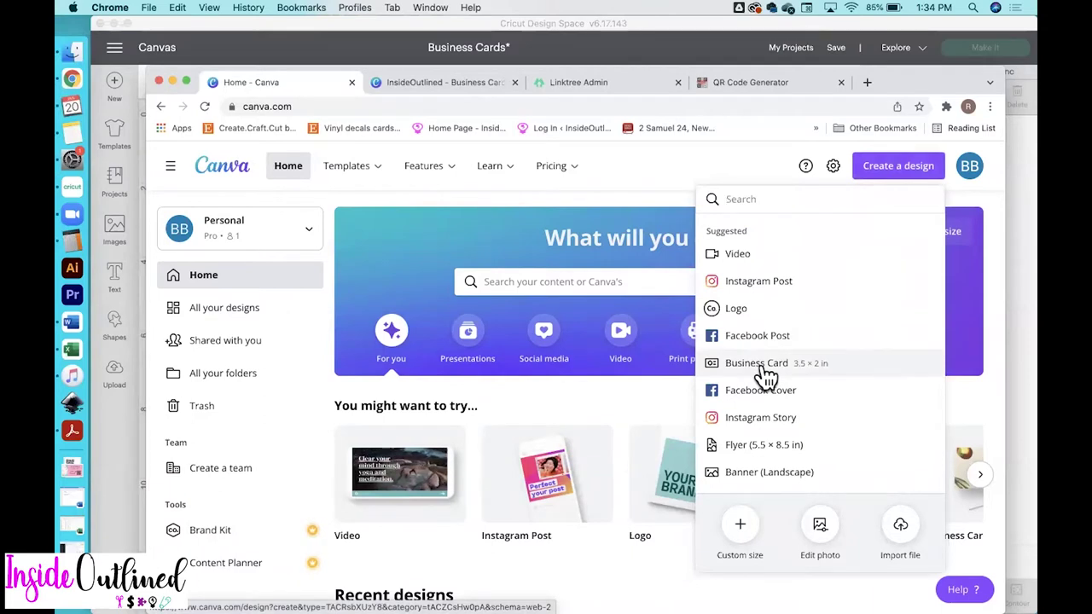
{"action": "type", "text": "business card"}
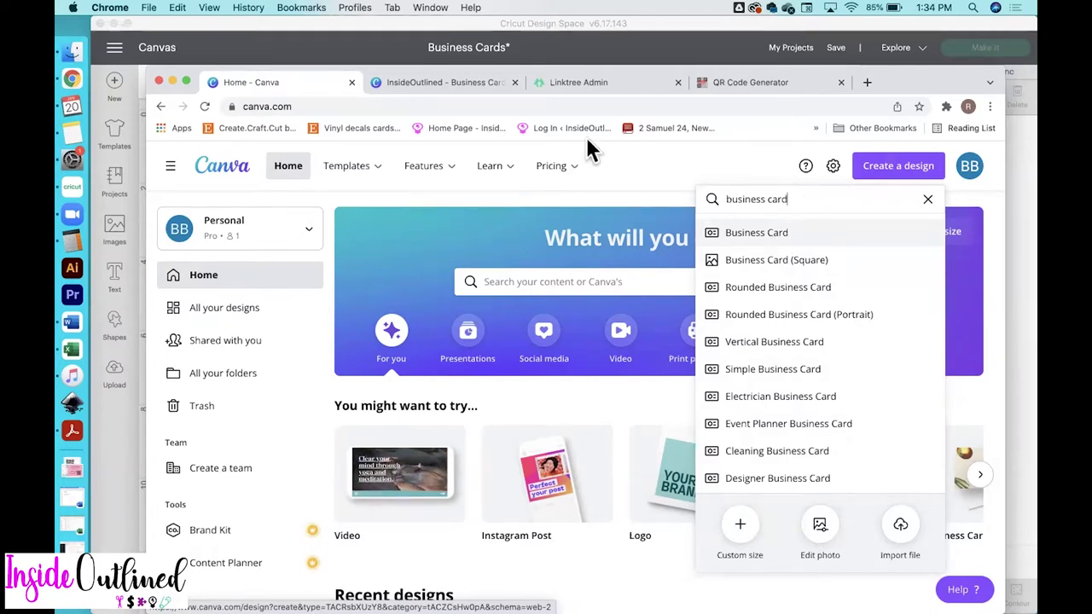
{"action": "left_click", "coordinate": [422, 82]}
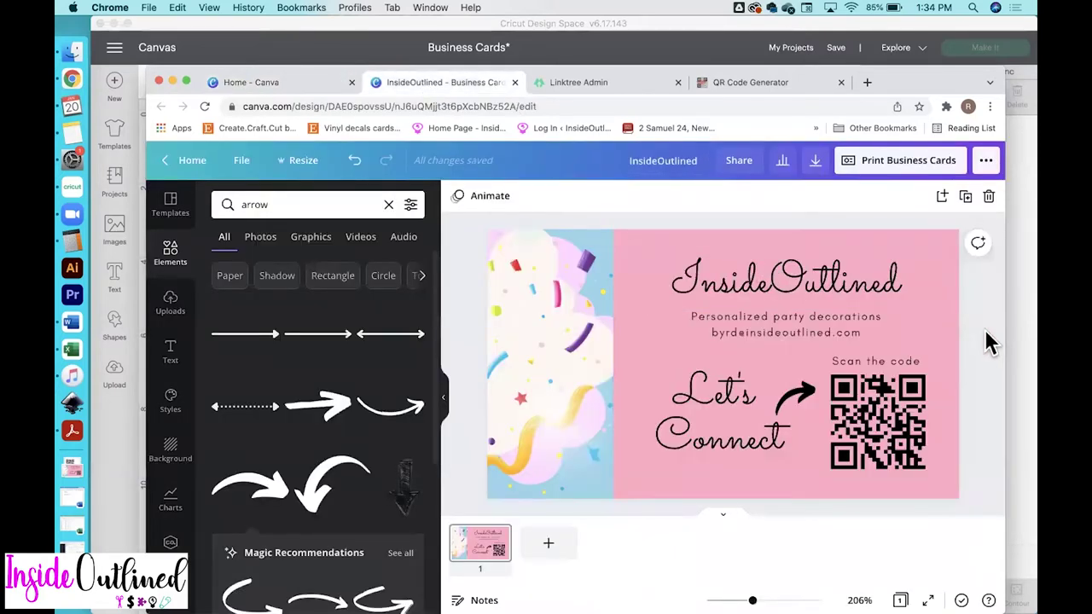
Browse business card templates, add a blank second page, and open the Pink Illustrated Gifts Pattern template
{"action": "left_click", "coordinate": [175, 209]}
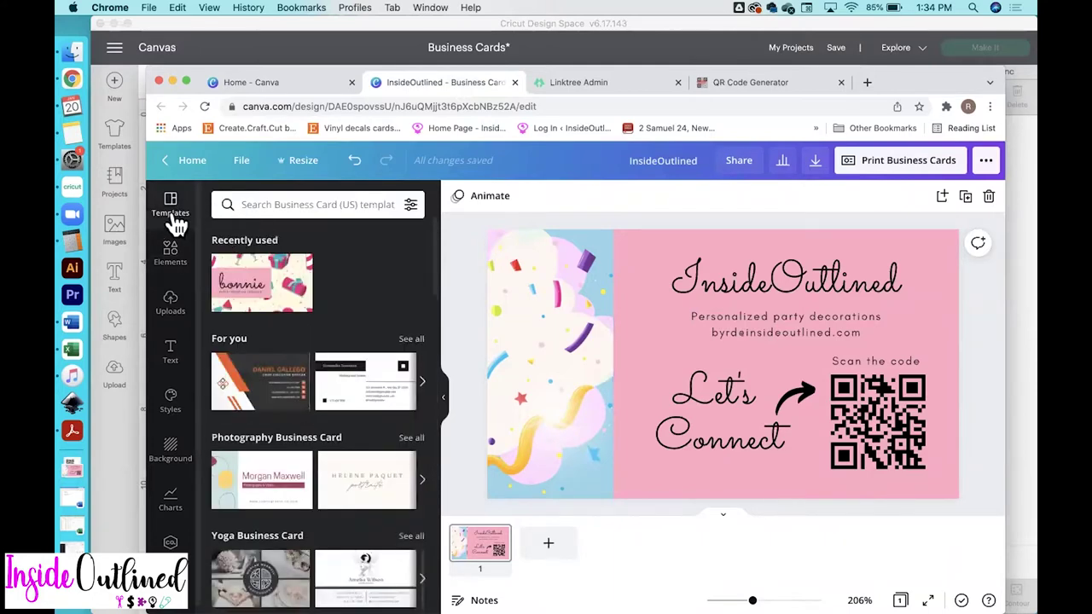
{"action": "scroll", "coordinate": [290, 500], "scroll_direction": "down", "scroll_amount": 3}
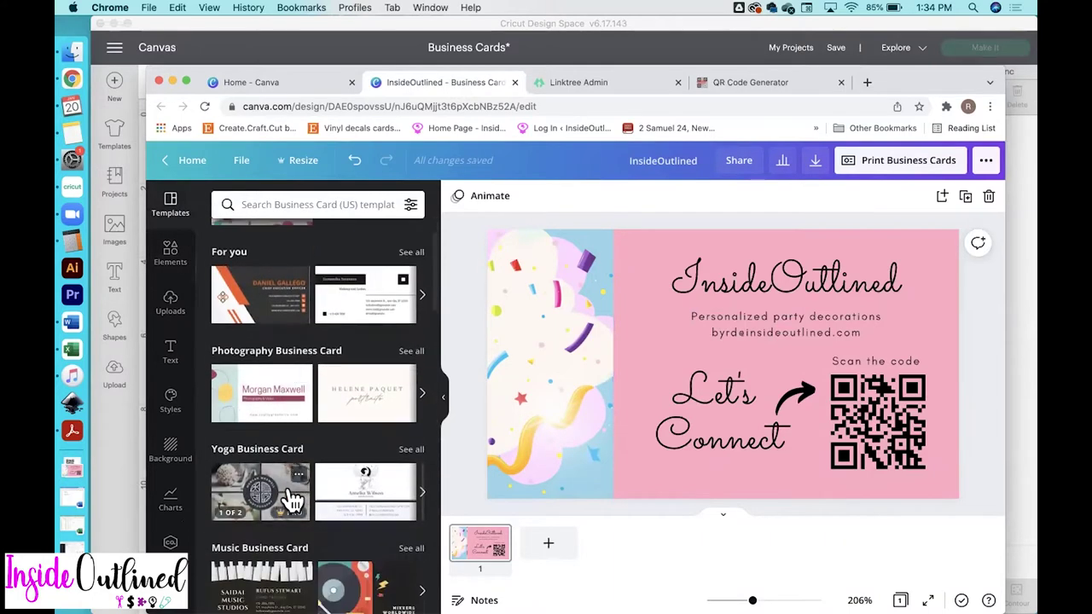
{"action": "scroll", "coordinate": [290, 500], "scroll_direction": "down", "scroll_amount": 3}
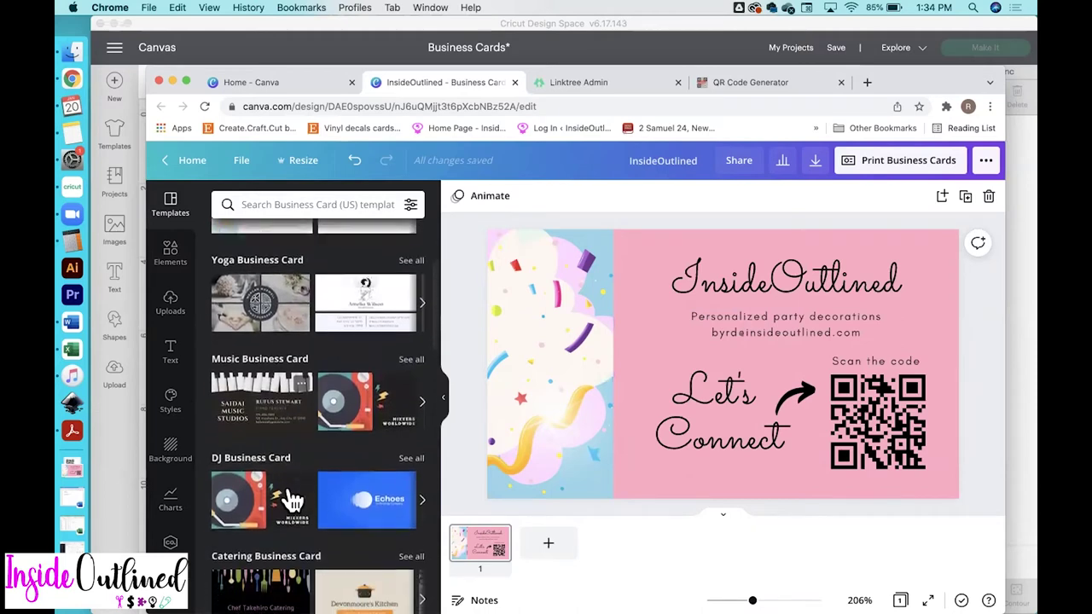
{"action": "scroll", "coordinate": [290, 500], "scroll_direction": "down", "scroll_amount": 4}
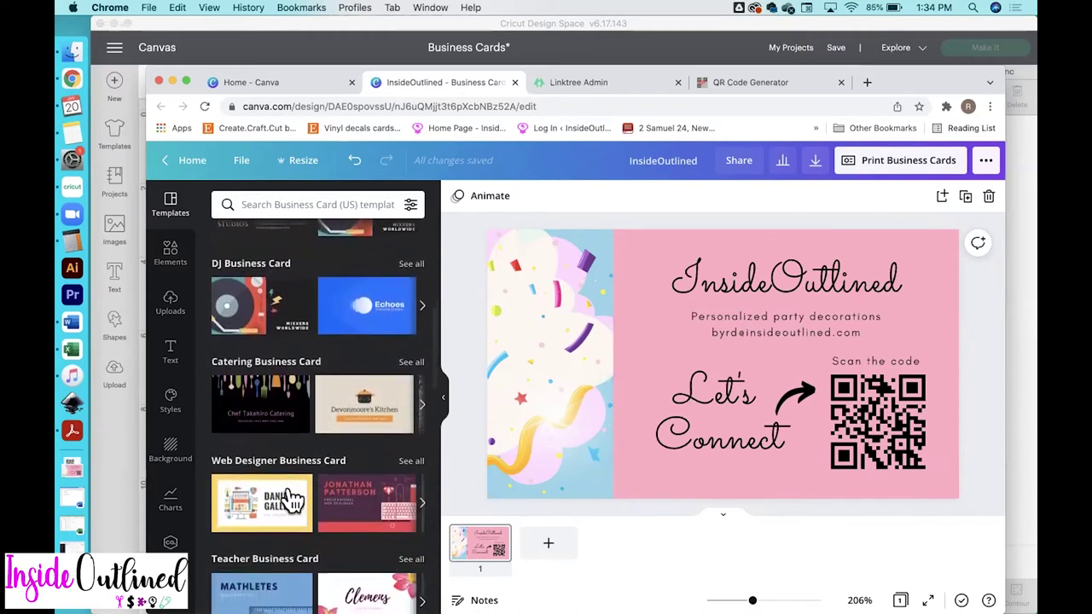
{"action": "scroll", "coordinate": [290, 500], "scroll_direction": "up", "scroll_amount": 7}
{"action": "scroll", "coordinate": [293, 502], "scroll_direction": "up", "scroll_amount": 3}
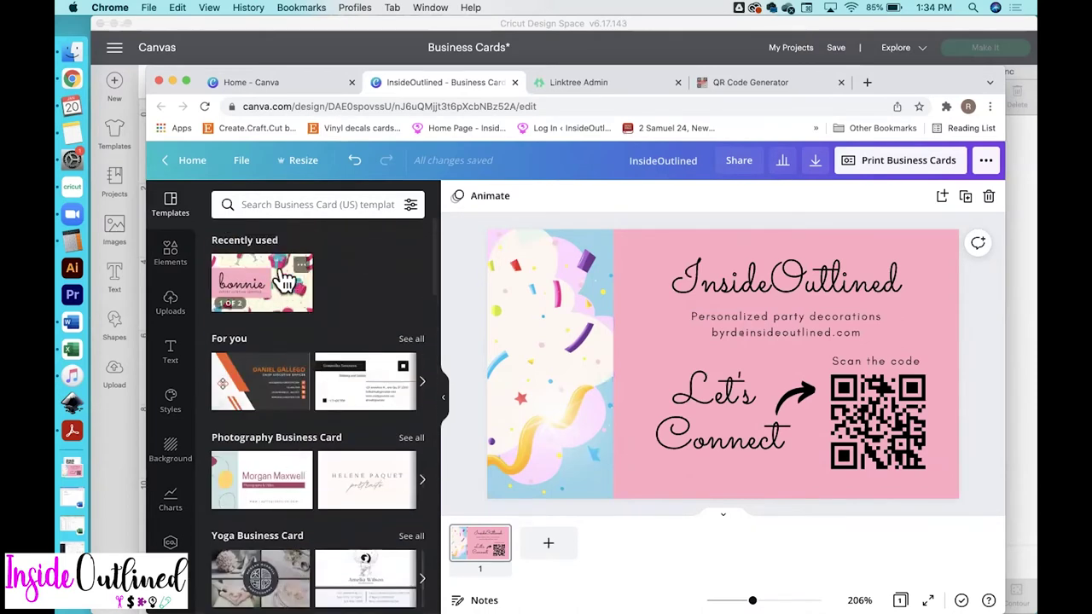
{"action": "left_click", "coordinate": [551, 546]}
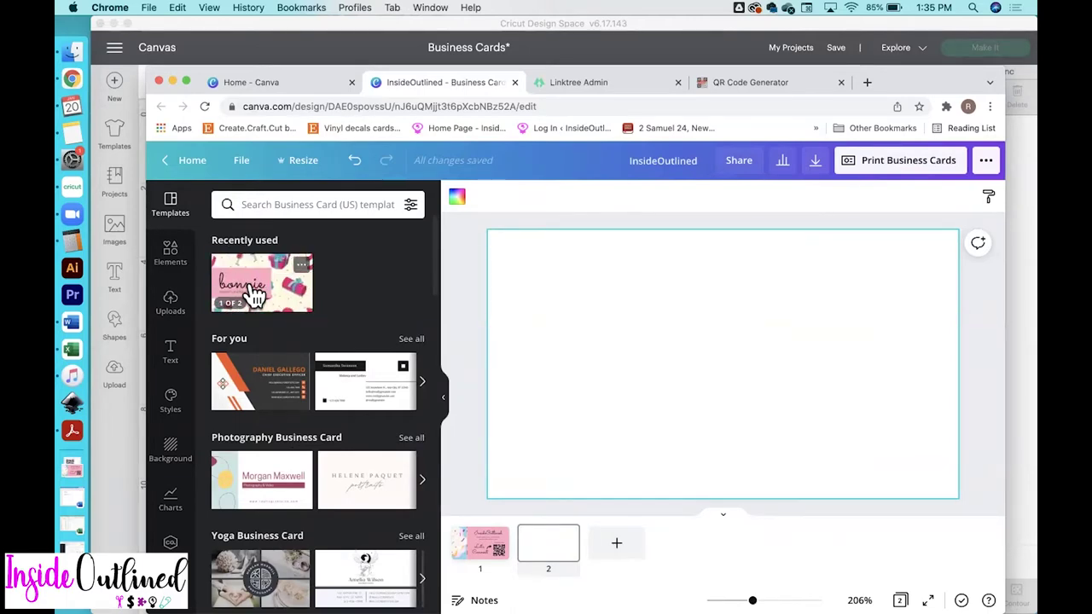
{"action": "left_click", "coordinate": [256, 296]}
Apply the Pink Illustrated Gifts Pattern template's front side to page 2
{"action": "mouse_move", "coordinate": [407, 359]}
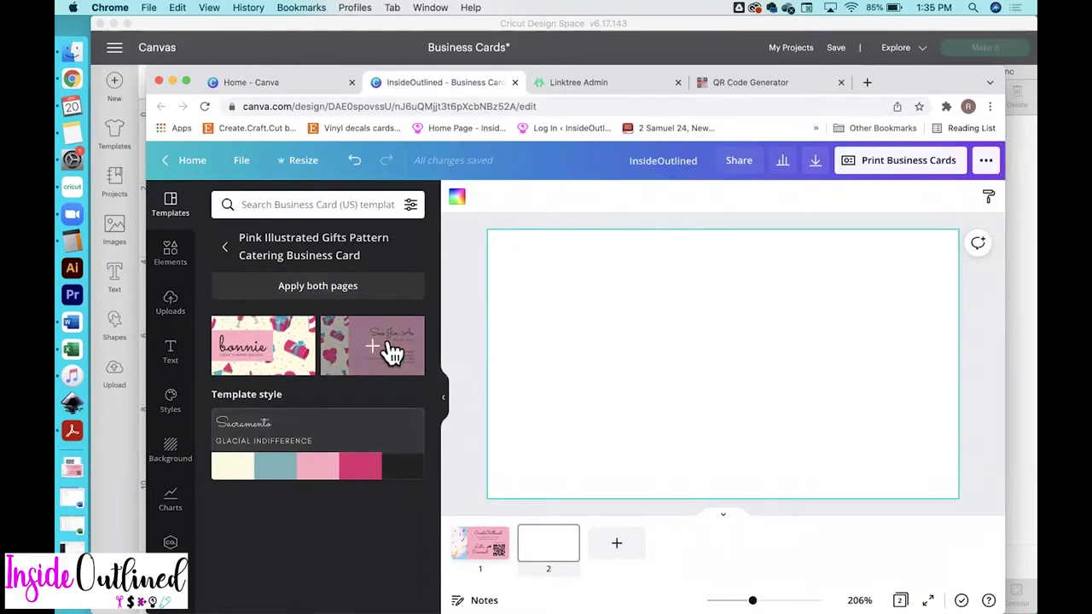
{"action": "left_click", "coordinate": [390, 350]}
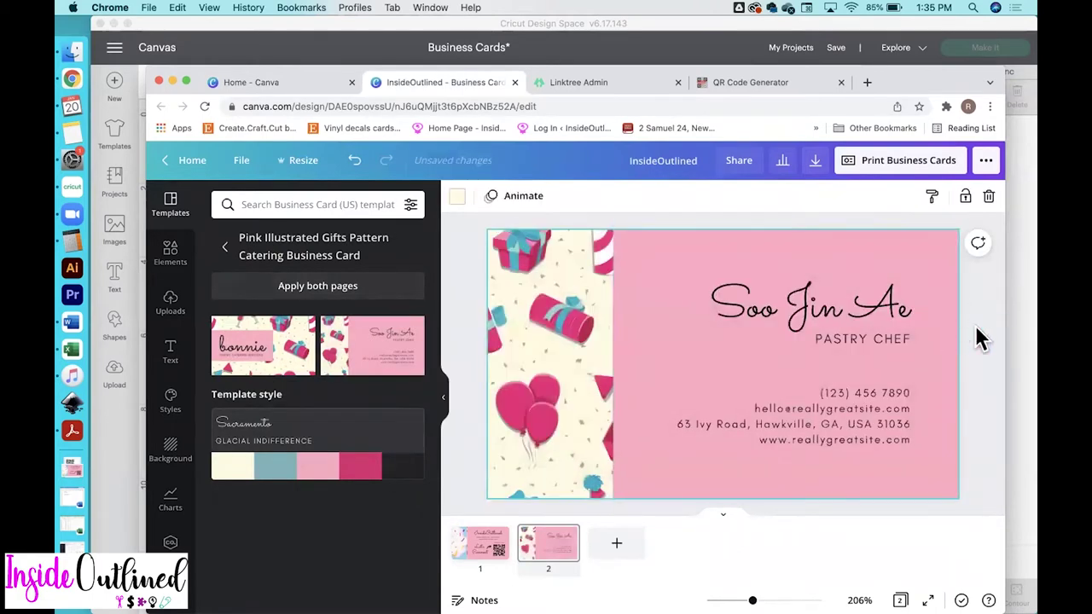
{"action": "left_click", "coordinate": [844, 310]}
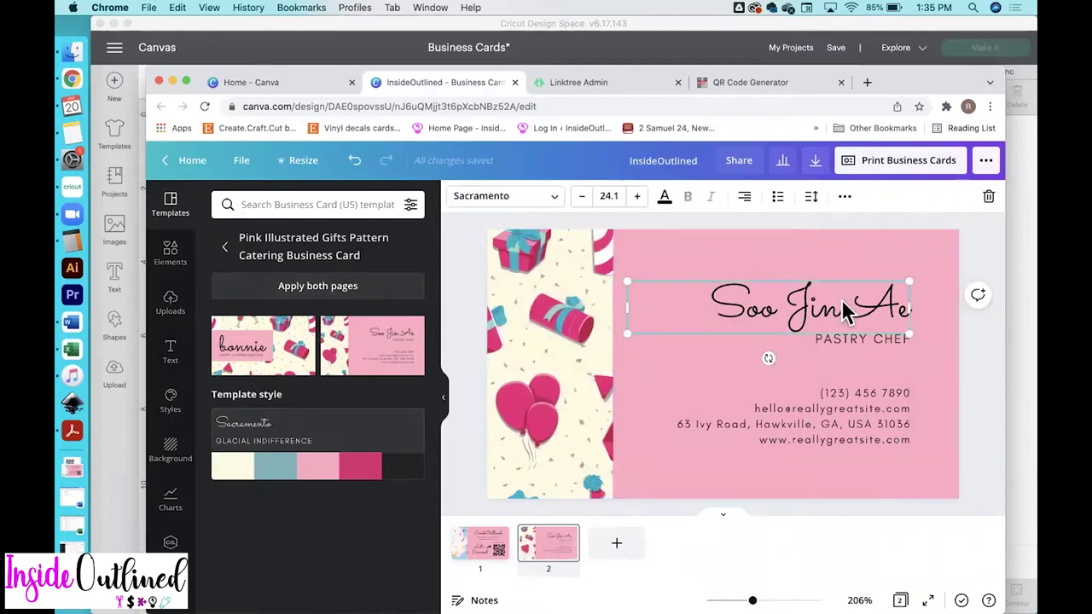
{"action": "left_click", "coordinate": [854, 341]}
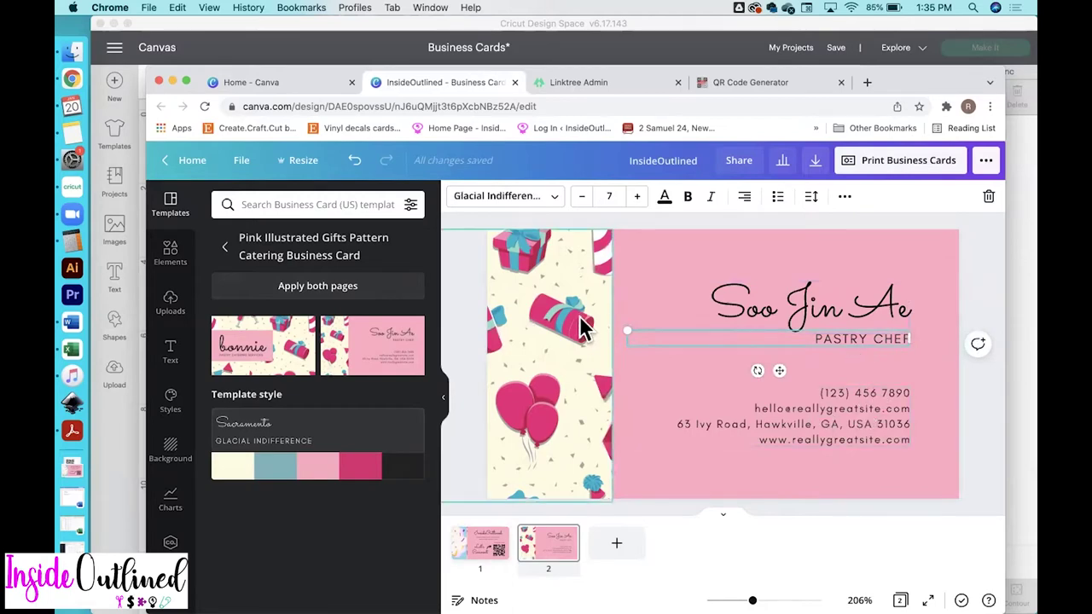
Retype the name heading as 'InsideOutlined', delete 'PASTRY CHEF', and move the heading higher
{"action": "left_click", "coordinate": [814, 308]}
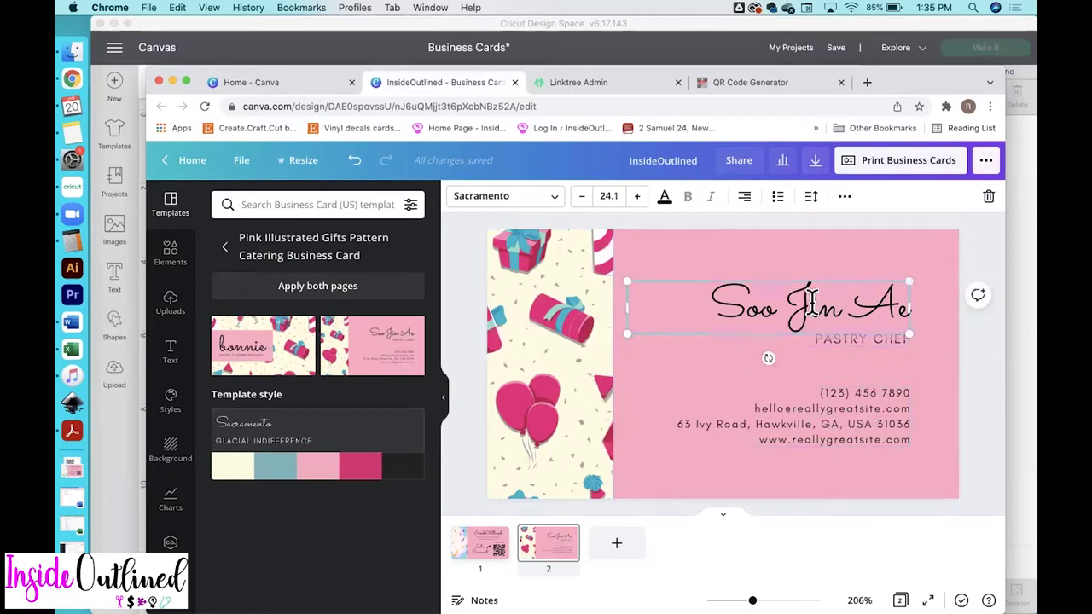
{"action": "type", "text": "Ins"}
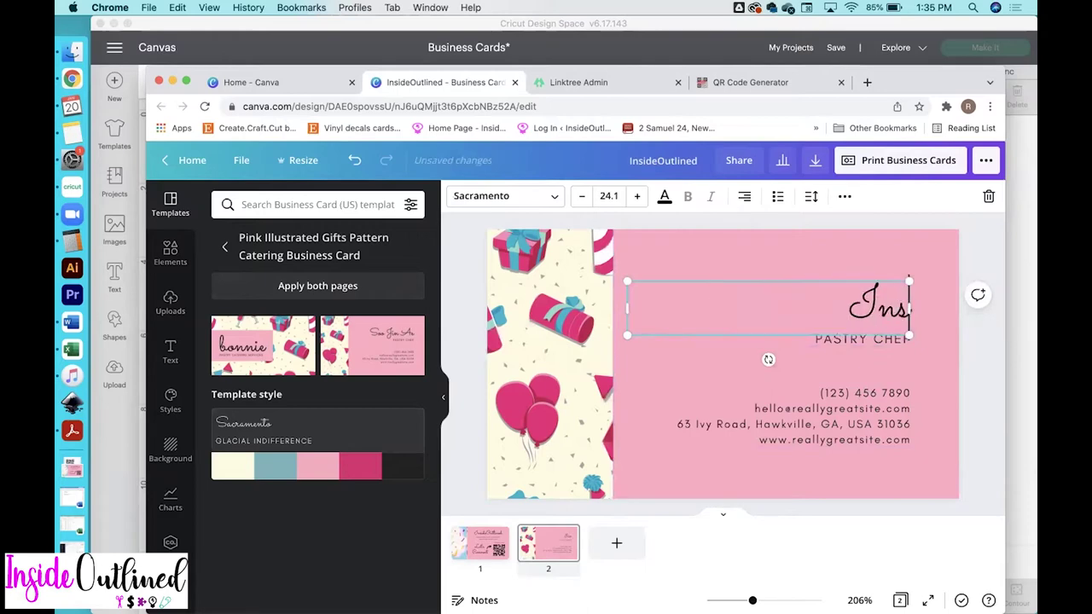
{"action": "type", "text": "ideOutlined"}
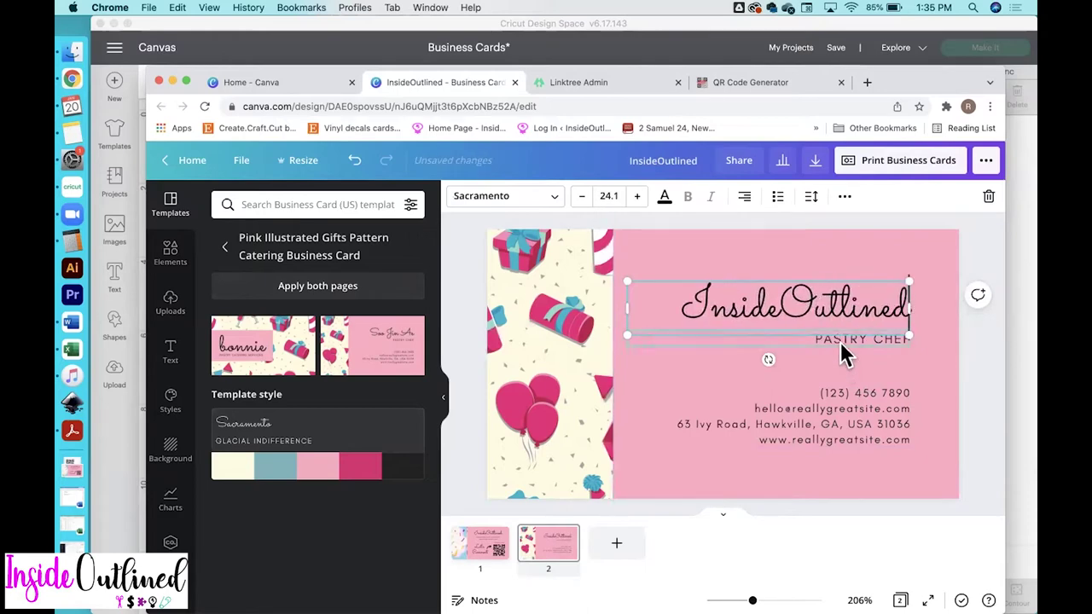
{"action": "left_click", "coordinate": [846, 341]}
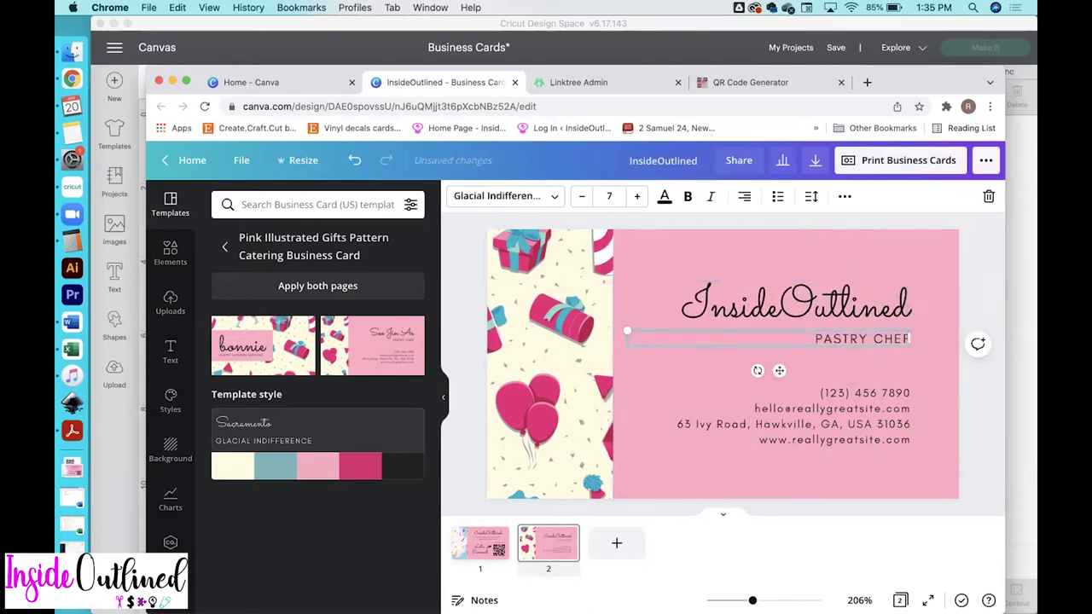
{"action": "key", "text": "Delete"}
{"action": "left_click_drag", "start_coordinate": [841, 324], "coordinate": [839, 296]}
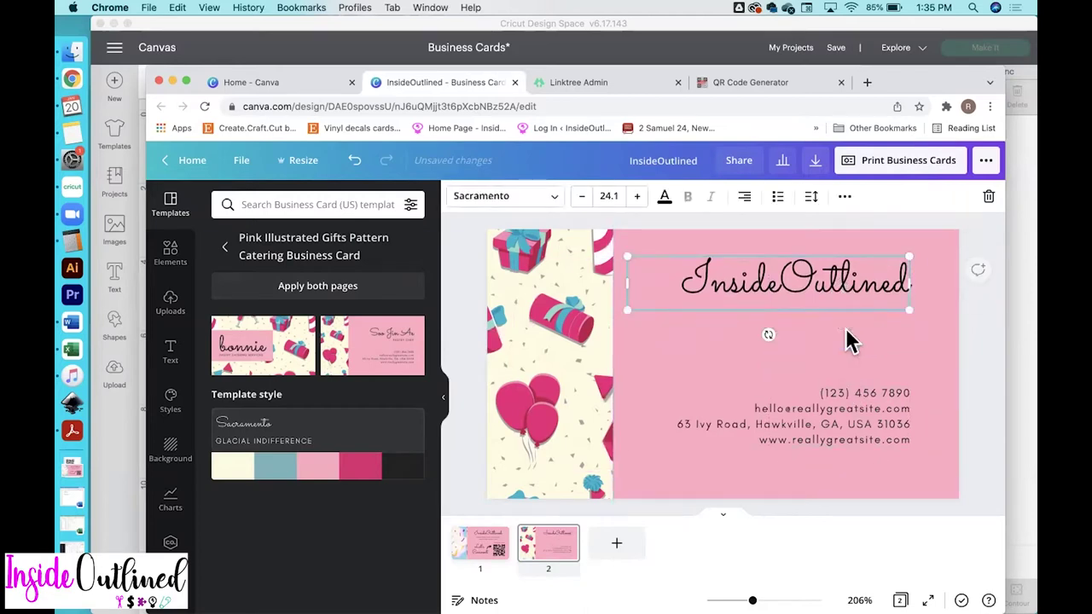
Move the contact details under the InsideOutlined heading and centre-align both text blocks
{"action": "left_click_drag", "start_coordinate": [864, 394], "coordinate": [866, 340]}
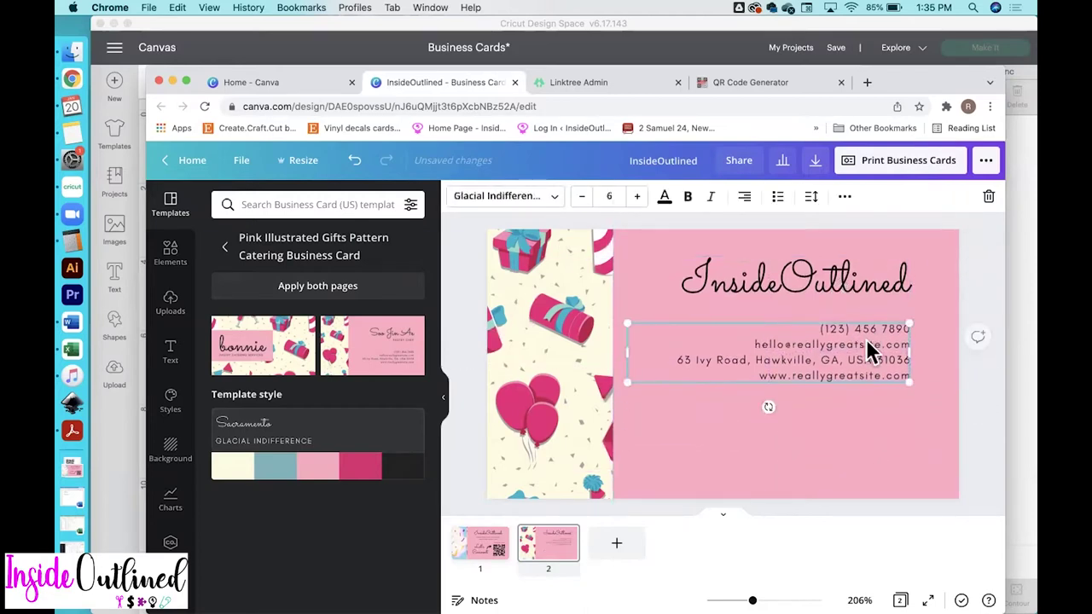
{"action": "left_click", "coordinate": [775, 288], "text": "shift"}
{"action": "left_click", "coordinate": [744, 197]}
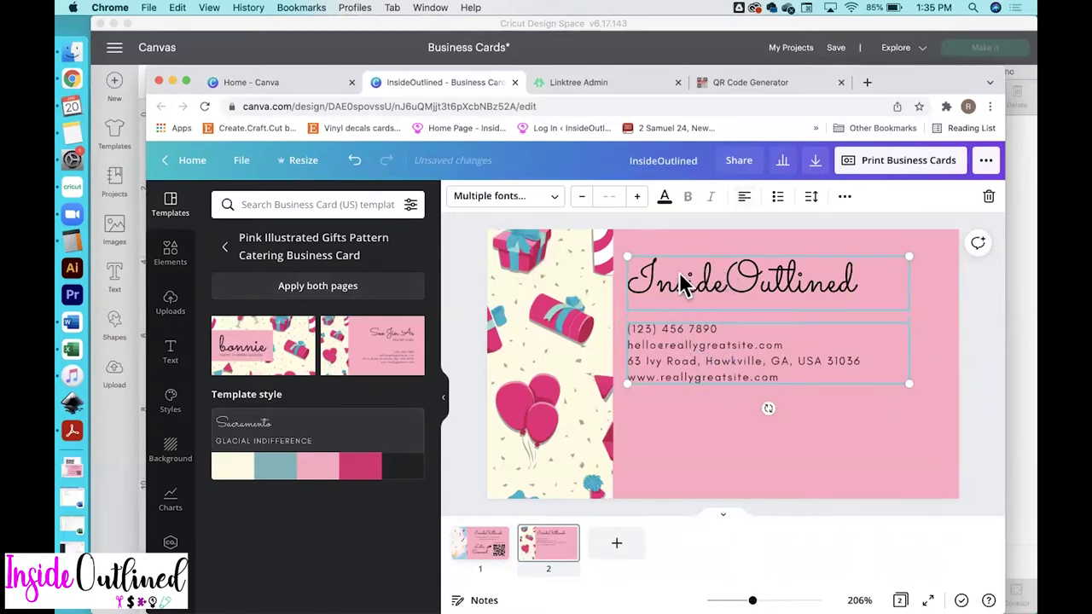
{"action": "left_click", "coordinate": [745, 198]}
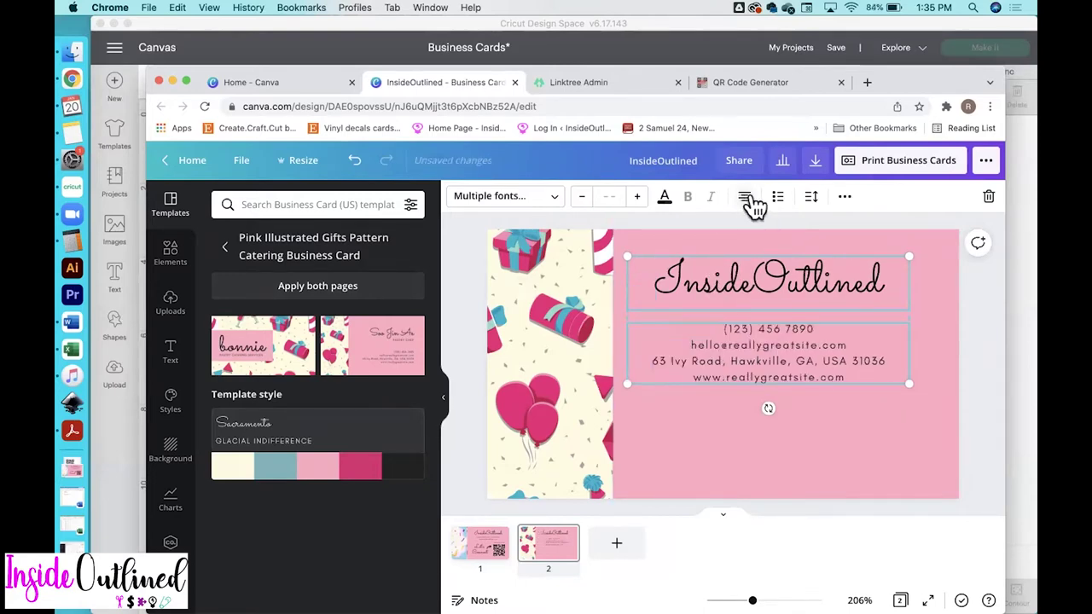
{"action": "left_click", "coordinate": [985, 354]}
Replace the placeholder email with the business email, removing the phone, address and website lines
{"action": "left_click_drag", "start_coordinate": [825, 349], "coordinate": [824, 368]}
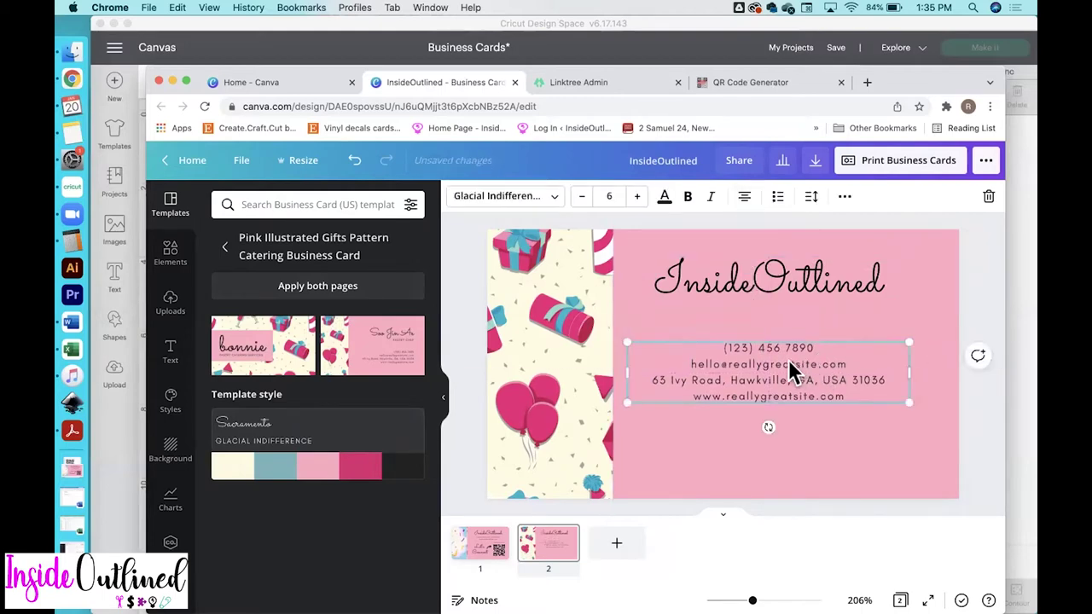
{"action": "left_click", "coordinate": [746, 348]}
{"action": "triple_click", "coordinate": [746, 348]}
{"action": "key", "text": "BackSpace"}
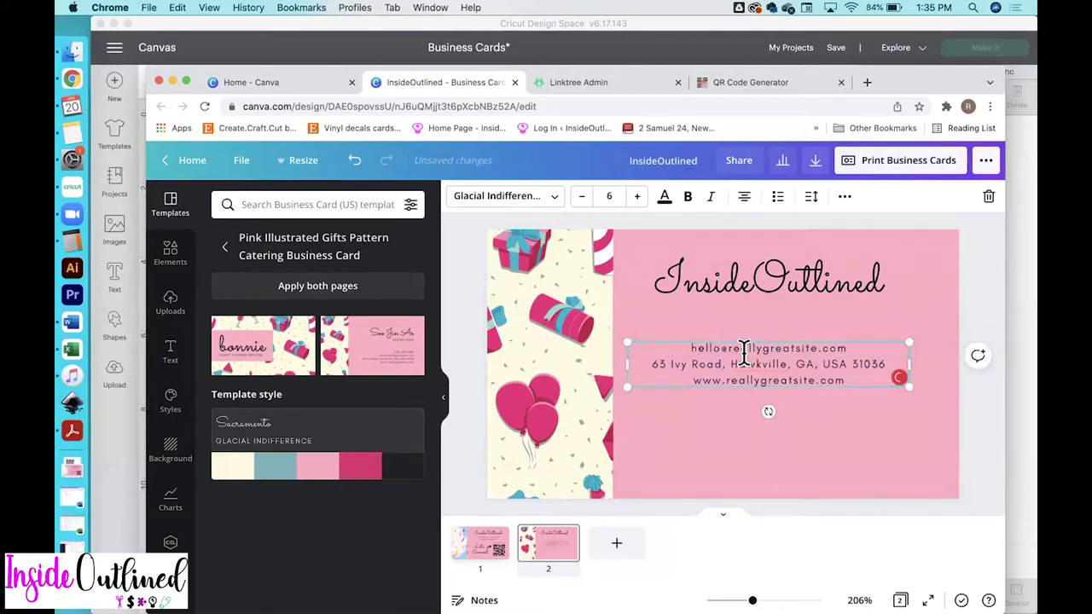
{"action": "triple_click", "coordinate": [744, 349]}
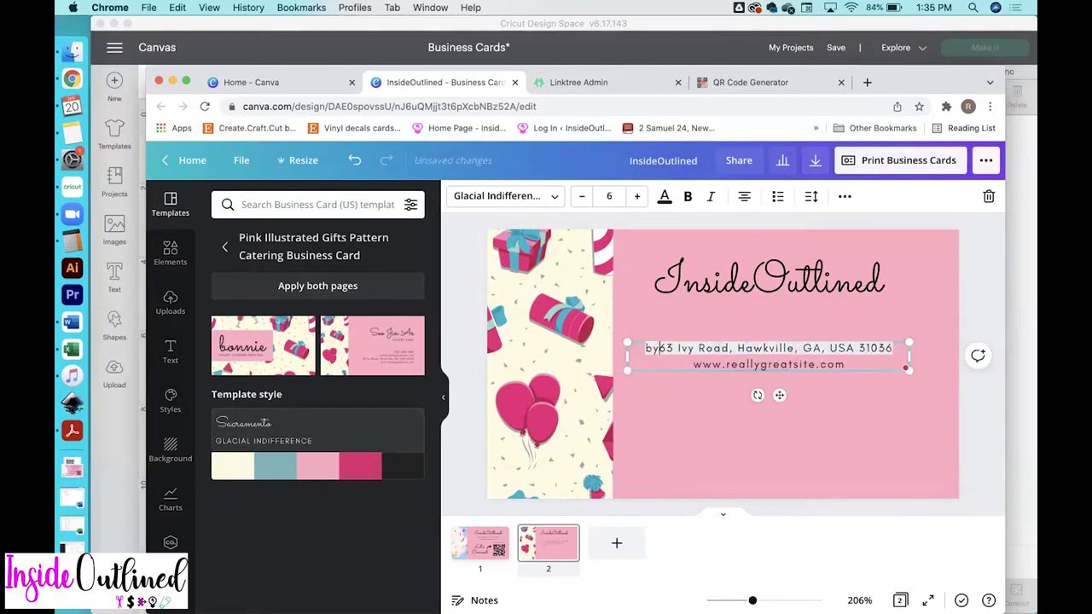
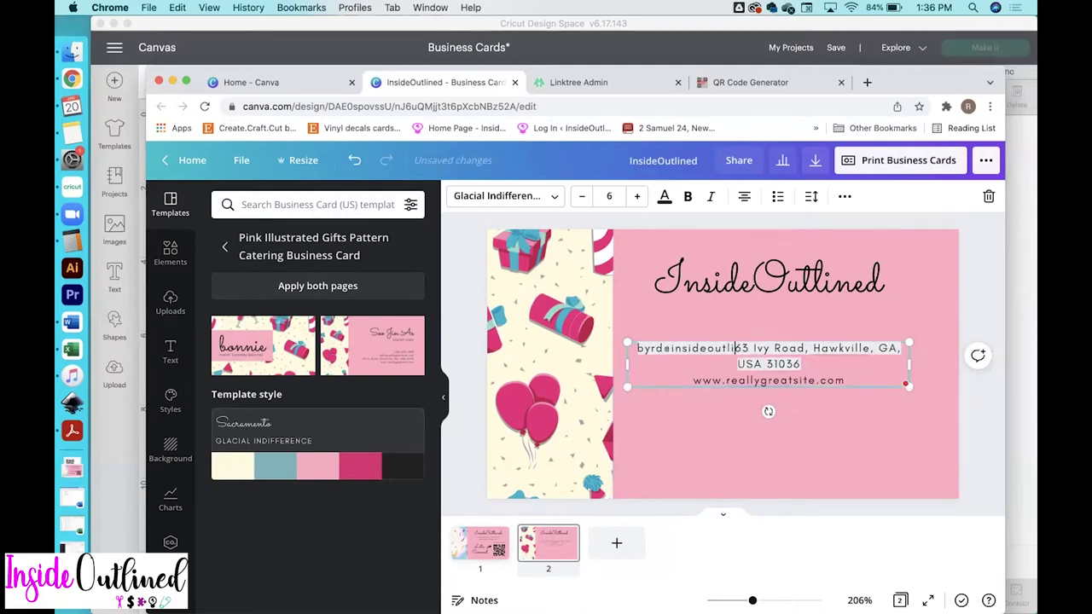
{"action": "key", "text": "Return"}
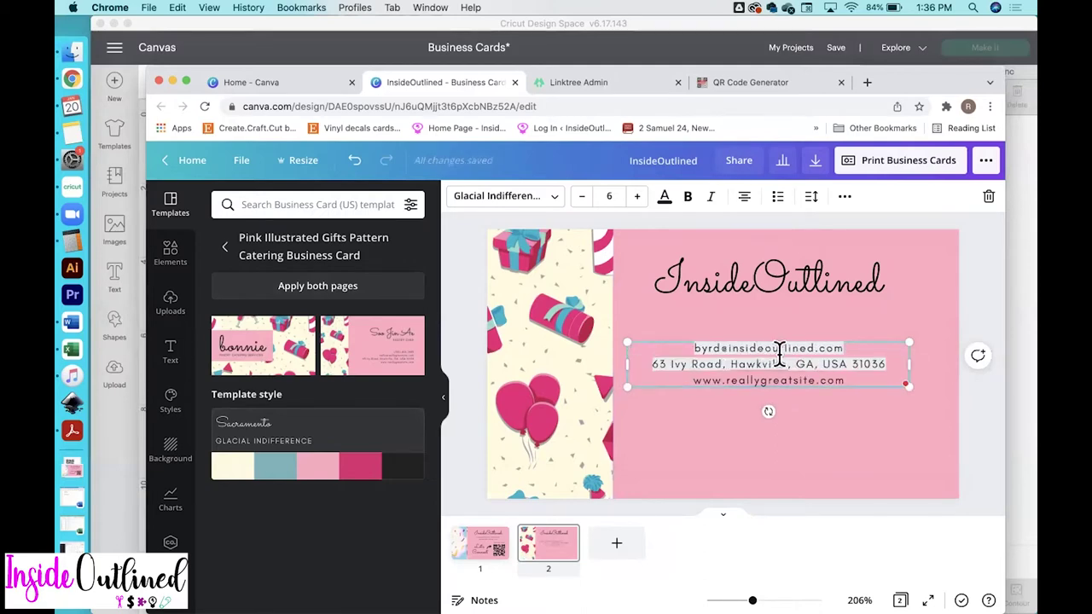
{"action": "left_click_drag", "start_coordinate": [651, 364], "coordinate": [866, 380]}
{"action": "key", "text": "BackSpace"}
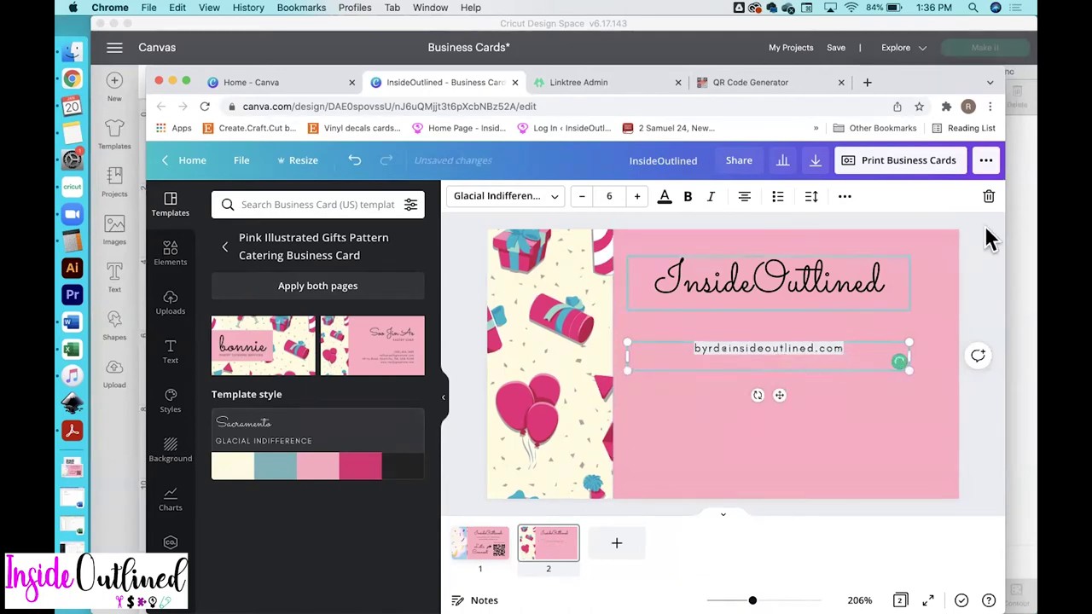
{"action": "left_click", "coordinate": [1000, 273]}
Add 'Personalized party decorations' on its own line above the email address
{"action": "left_click", "coordinate": [477, 556]}
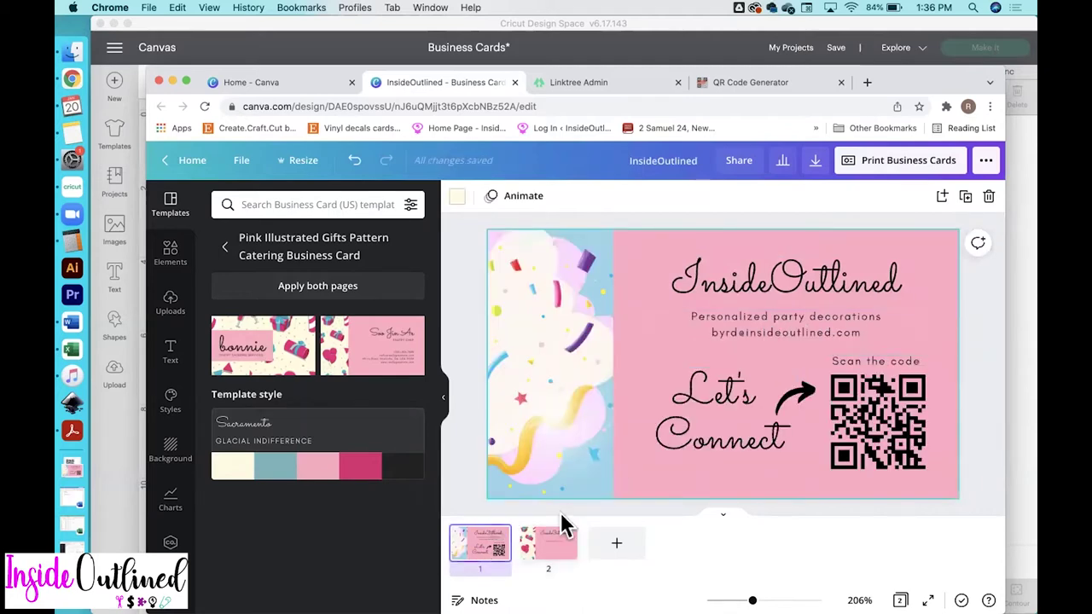
{"action": "left_click", "coordinate": [550, 559]}
{"action": "left_click", "coordinate": [688, 357]}
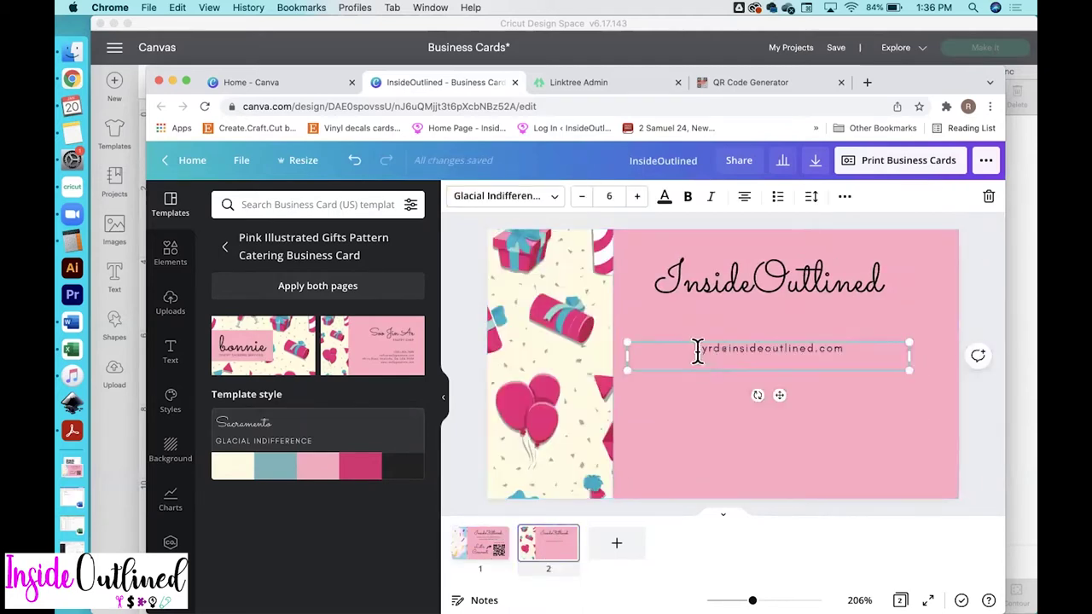
{"action": "left_click", "coordinate": [695, 349]}
{"action": "type", "text": "Part"}
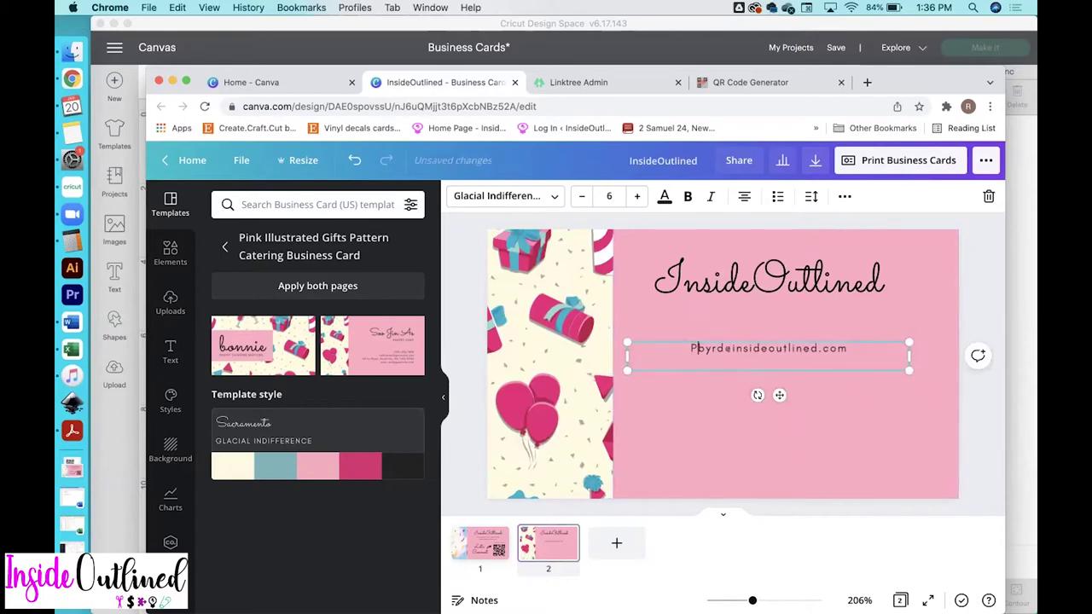
{"action": "key", "text": "BackSpace"}
{"action": "key", "text": "BackSpace"}
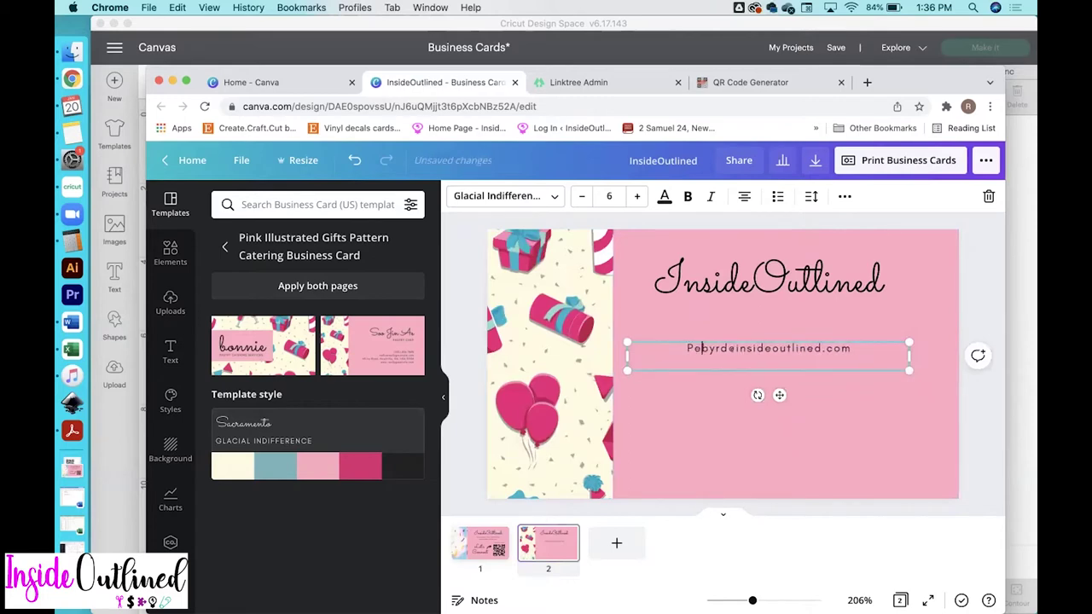
{"action": "type", "text": "rsonalized "}
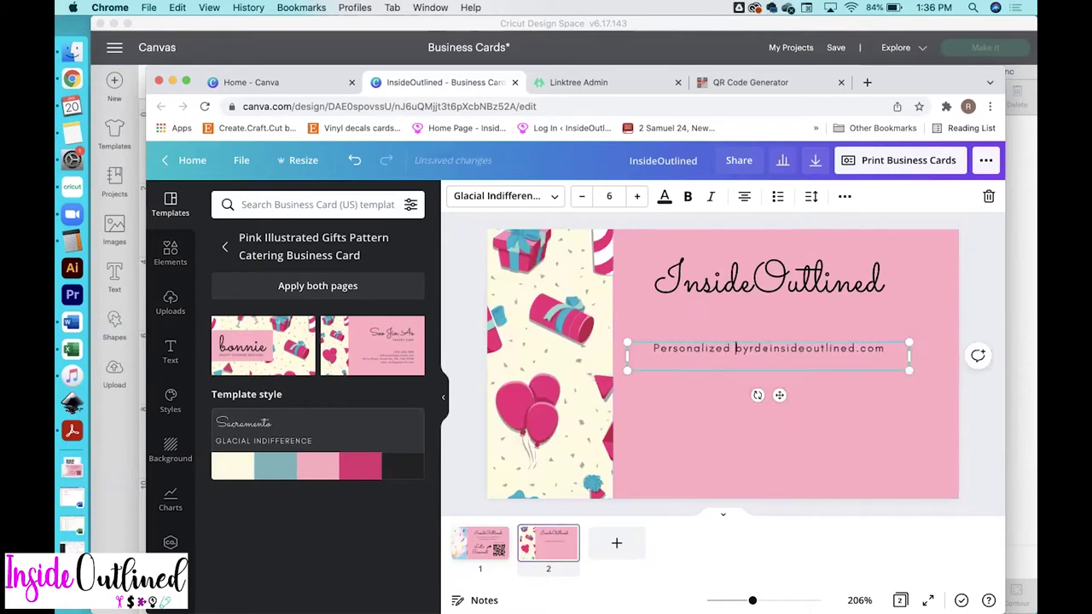
{"action": "type", "text": "party decoratio"}
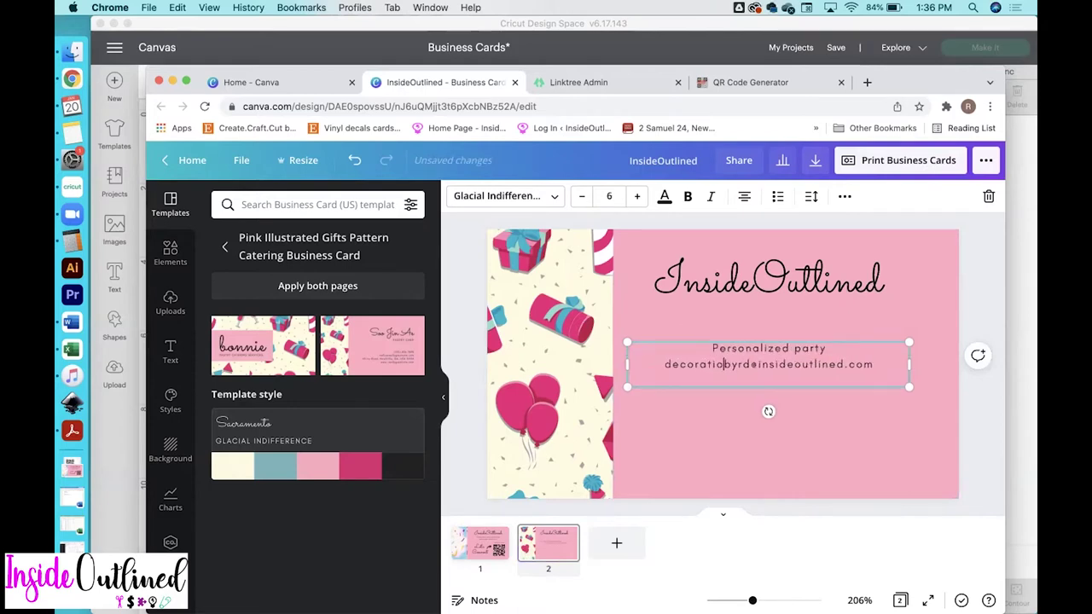
{"action": "type", "text": "ns"}
{"action": "key", "text": "Return"}
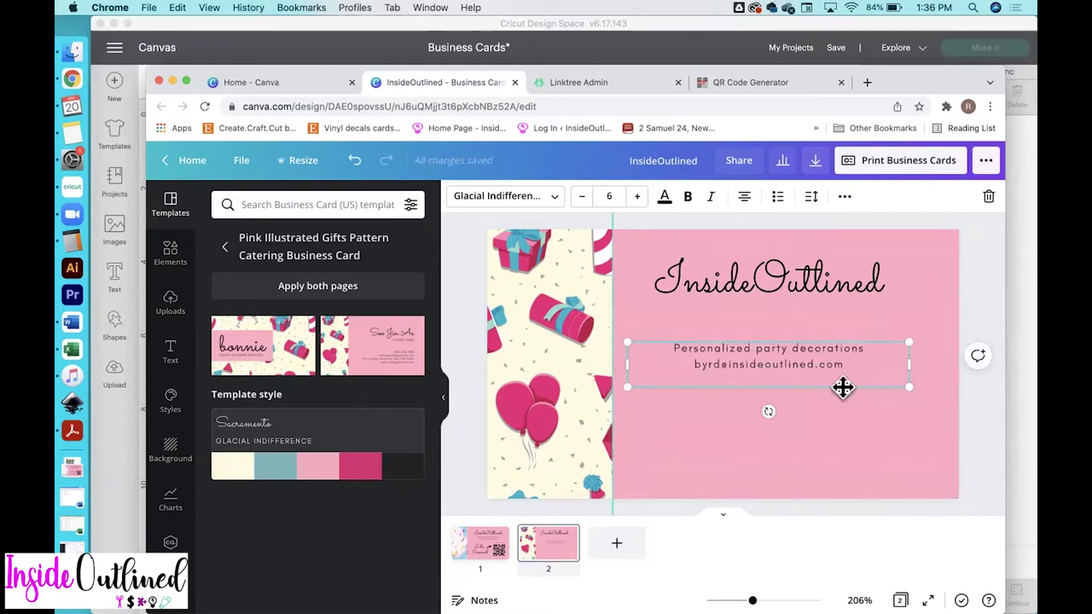
{"action": "left_click", "coordinate": [979, 428]}
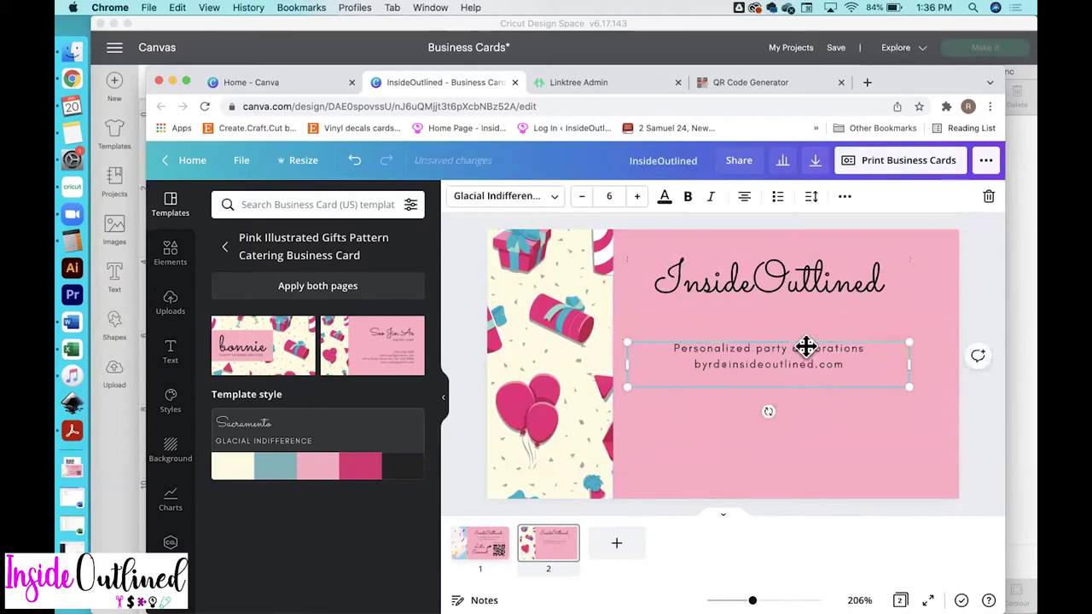
Raise the tagline block under the title and shift the title group slightly right
{"action": "left_click_drag", "start_coordinate": [804, 347], "coordinate": [805, 317]}
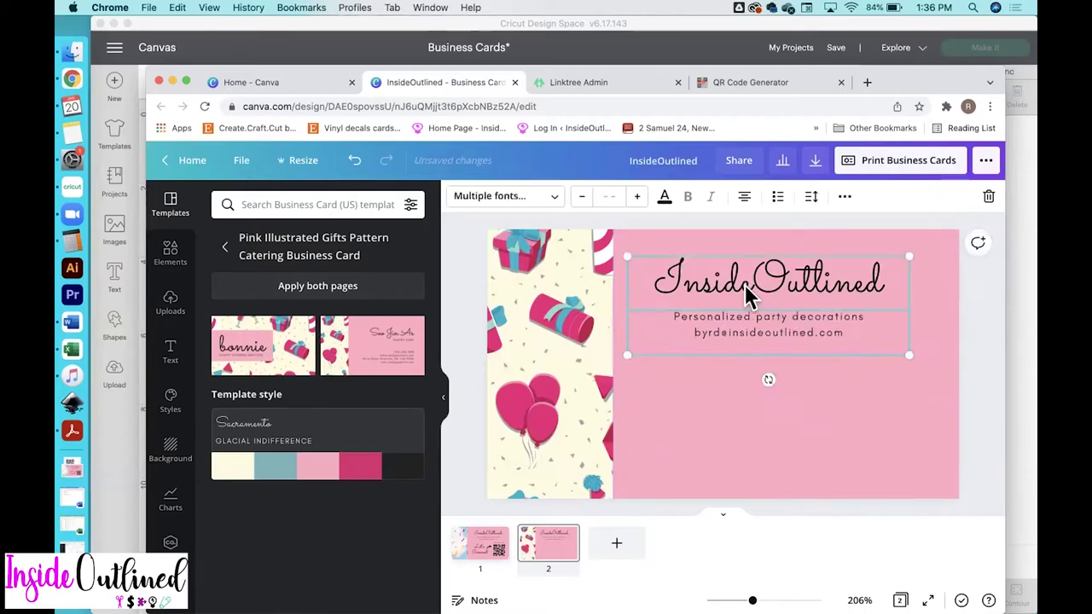
{"action": "left_click_drag", "start_coordinate": [747, 290], "coordinate": [769, 288]}
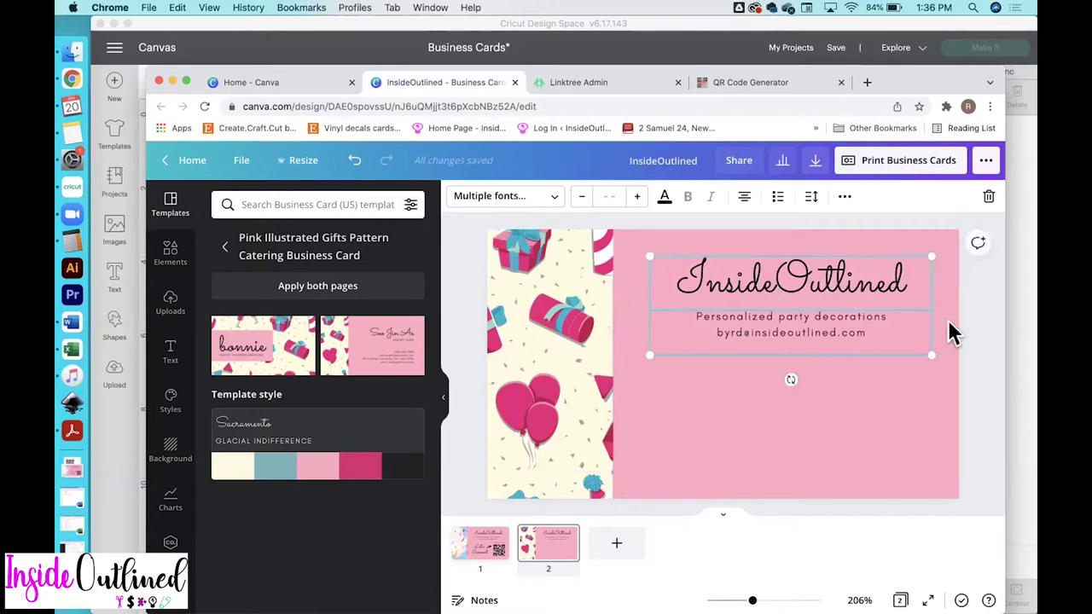
{"action": "left_click", "coordinate": [978, 360]}
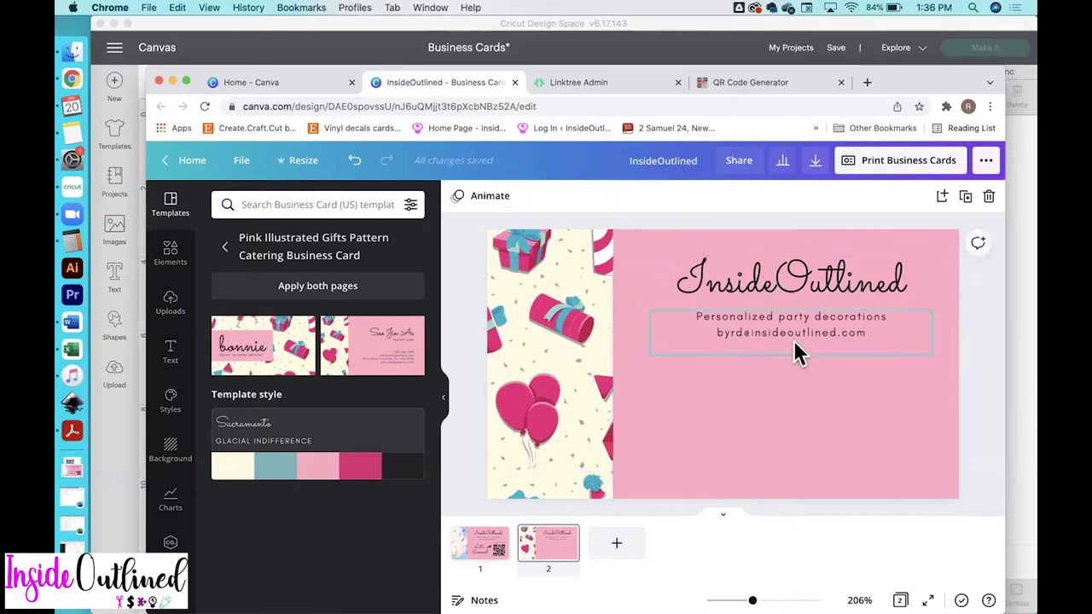
{"action": "left_click", "coordinate": [483, 555]}
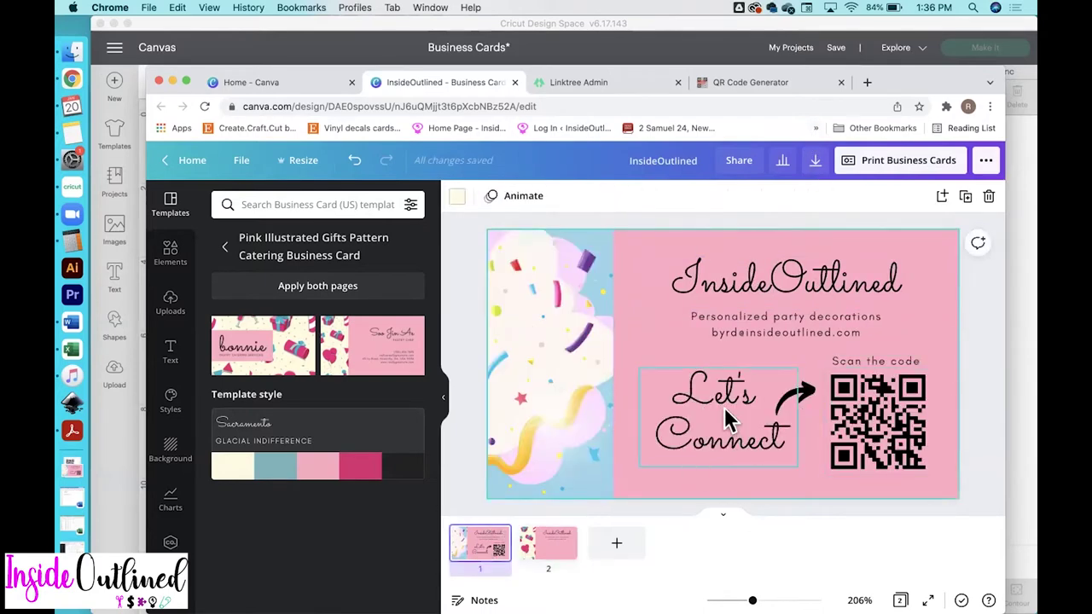
{"action": "left_click", "coordinate": [559, 546]}
Duplicate the InsideOutlined title into the lower area and retype it as 'Let's Connect' on two lines
{"action": "left_click", "coordinate": [793, 280]}
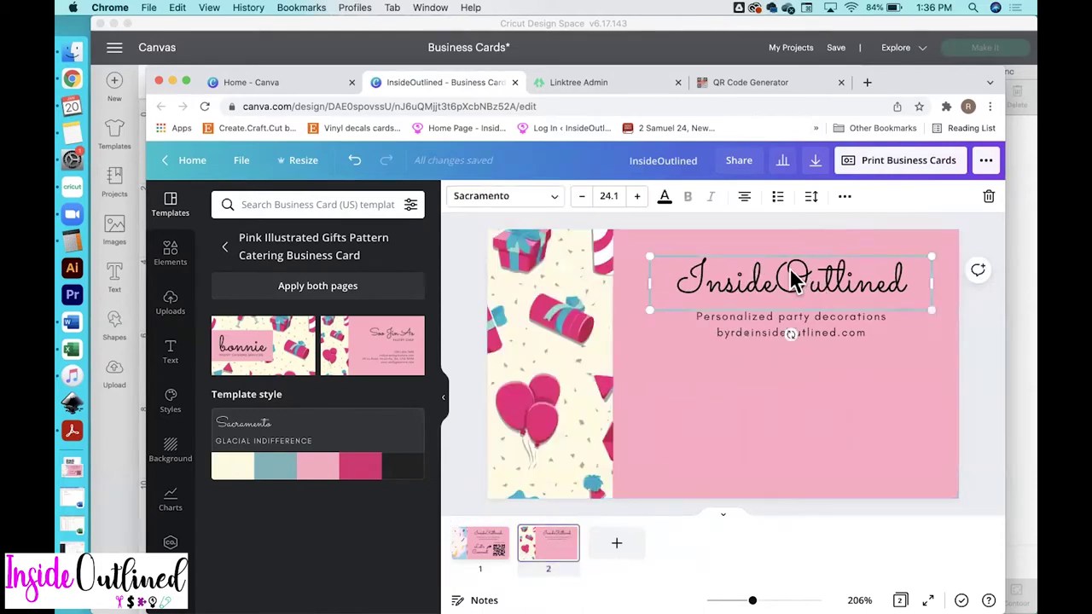
{"action": "key", "text": "super+d"}
{"action": "left_click_drag", "start_coordinate": [770, 312], "coordinate": [703, 395]}
{"action": "double_click", "coordinate": [677, 398]}
{"action": "type", "text": "Let's Co"}
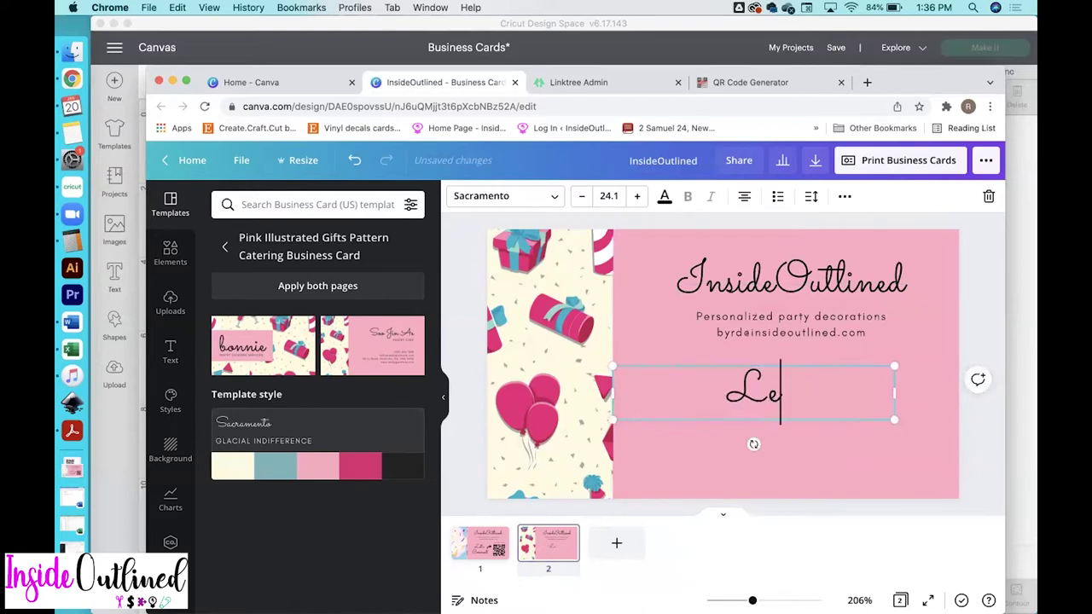
{"action": "key", "text": "BackSpace"}
{"action": "key", "text": "BackSpace"}
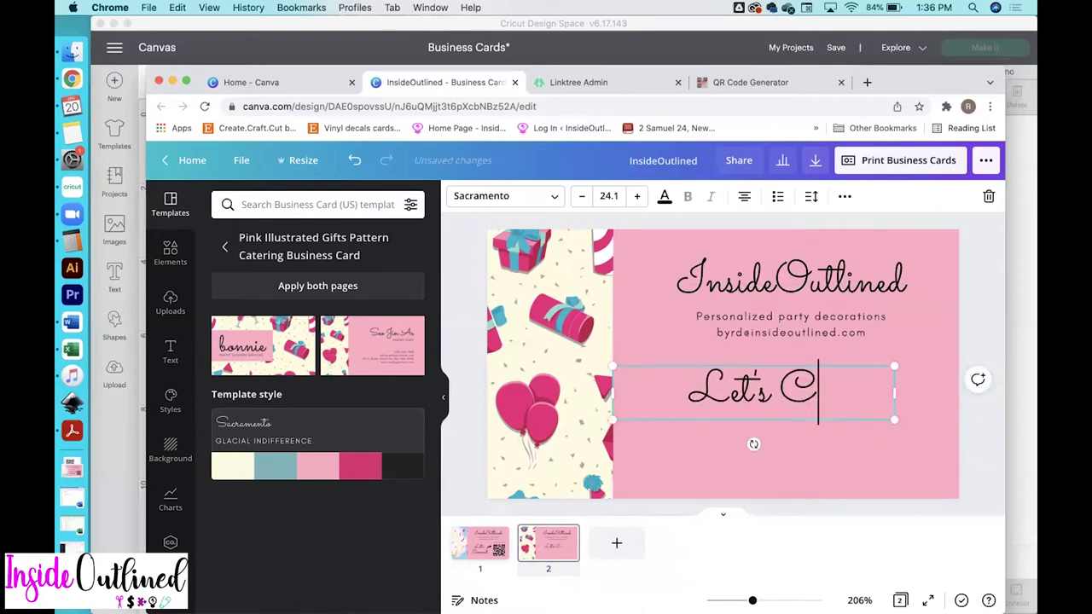
{"action": "key", "text": "Return"}
{"action": "type", "text": "Cn"}
{"action": "key", "text": "BackSpace"}
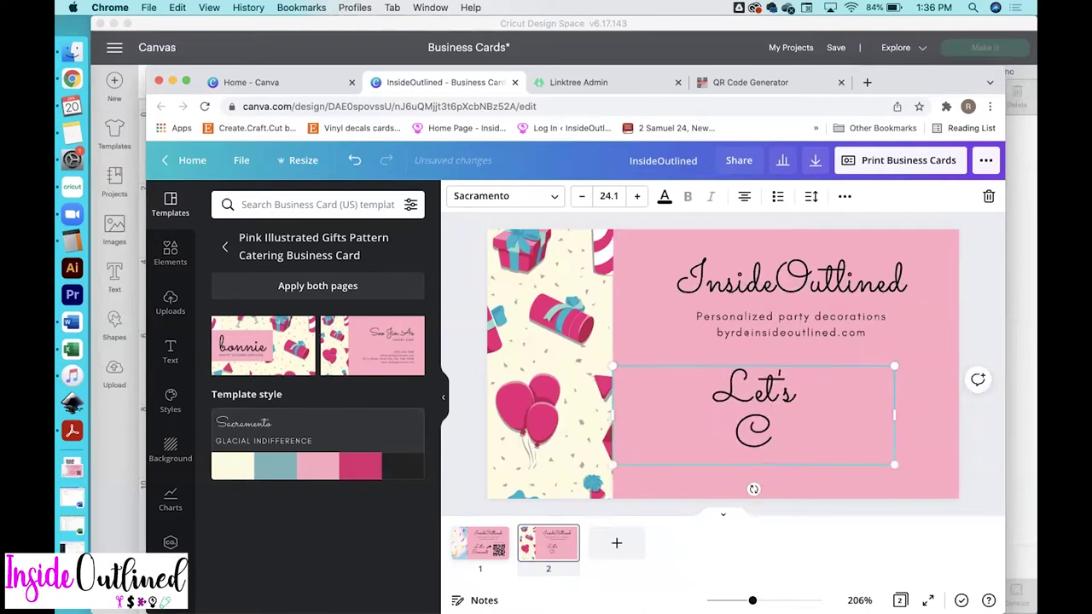
{"action": "type", "text": "onnec"}
{"action": "key", "text": "BackSpace"}
{"action": "key", "text": "BackSpace"}
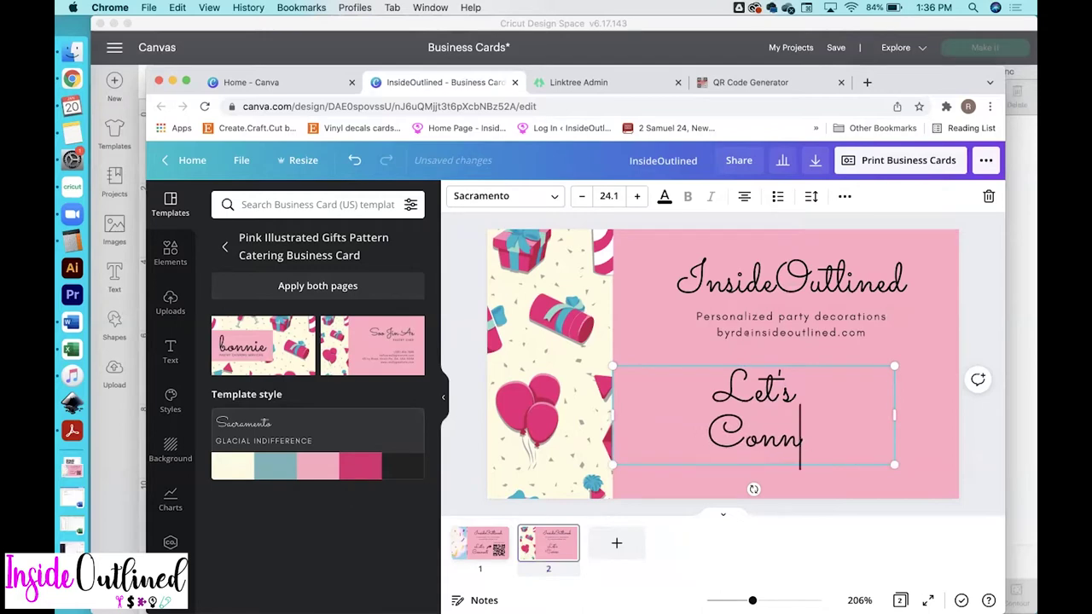
{"action": "type", "text": "ect"}
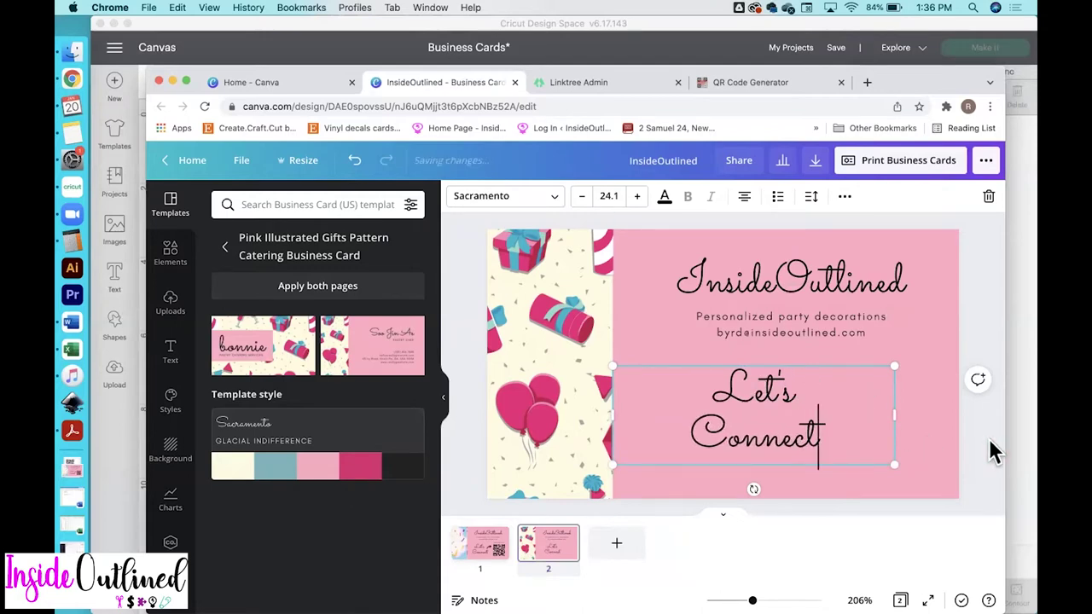
Narrow the Let's Connect text box and nudge it slightly right
{"action": "left_click_drag", "start_coordinate": [894, 416], "coordinate": [759, 439]}
{"action": "left_click", "coordinate": [967, 448]}
{"action": "left_click", "coordinate": [983, 443]}
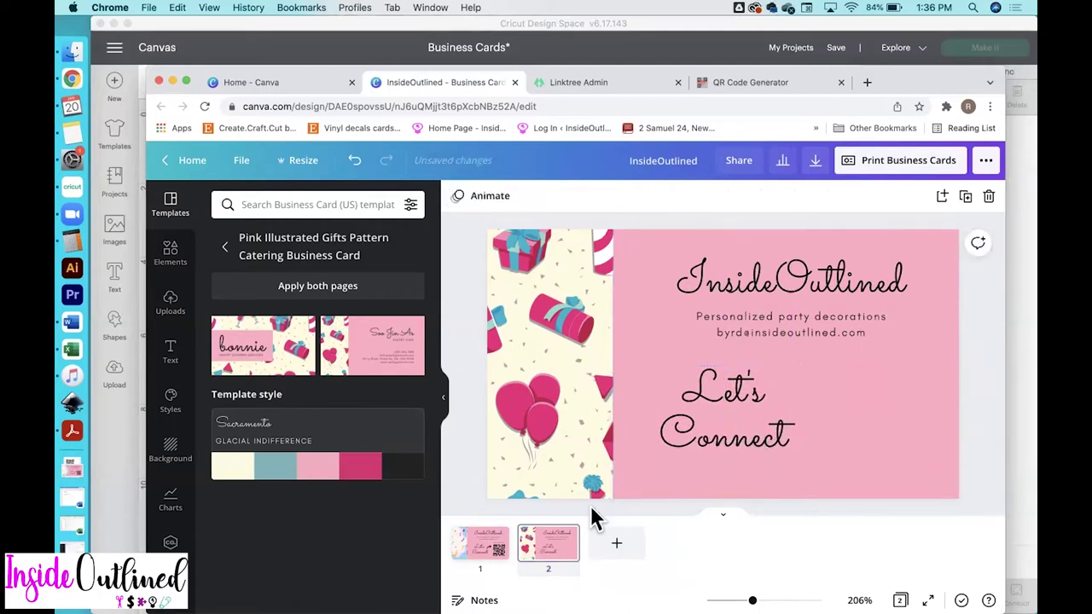
{"action": "left_click", "coordinate": [485, 550]}
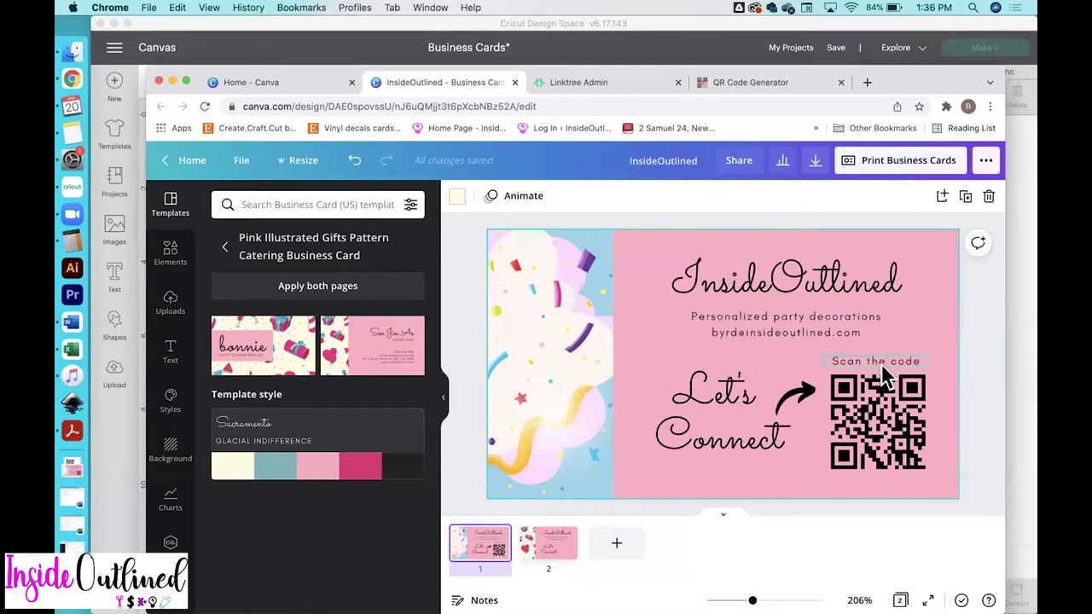
{"action": "left_click", "coordinate": [546, 551]}
Copy the tagline block lower down and change its text to 'Scan the code'
{"action": "left_click", "coordinate": [772, 331]}
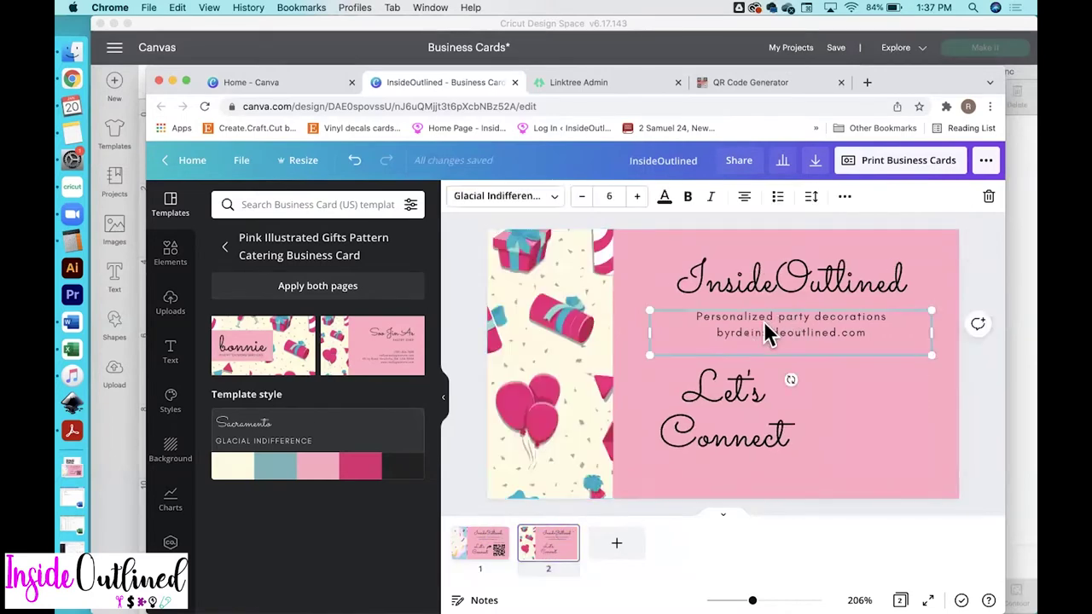
{"action": "left_click_drag", "start_coordinate": [768, 331], "coordinate": [814, 384]}
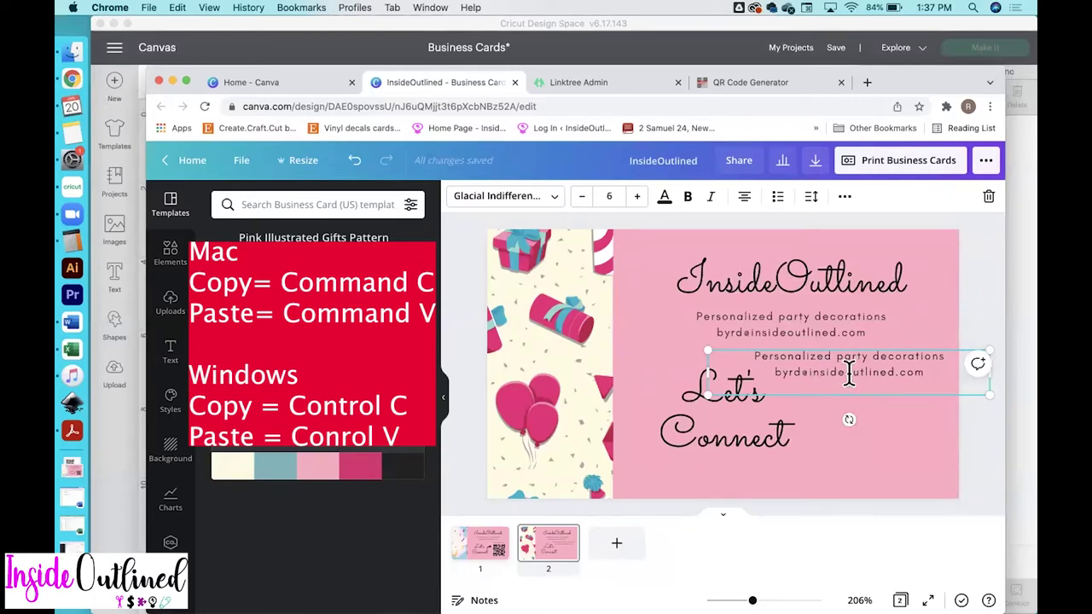
{"action": "triple_click", "coordinate": [850, 376]}
{"action": "key", "text": "BackSpace"}
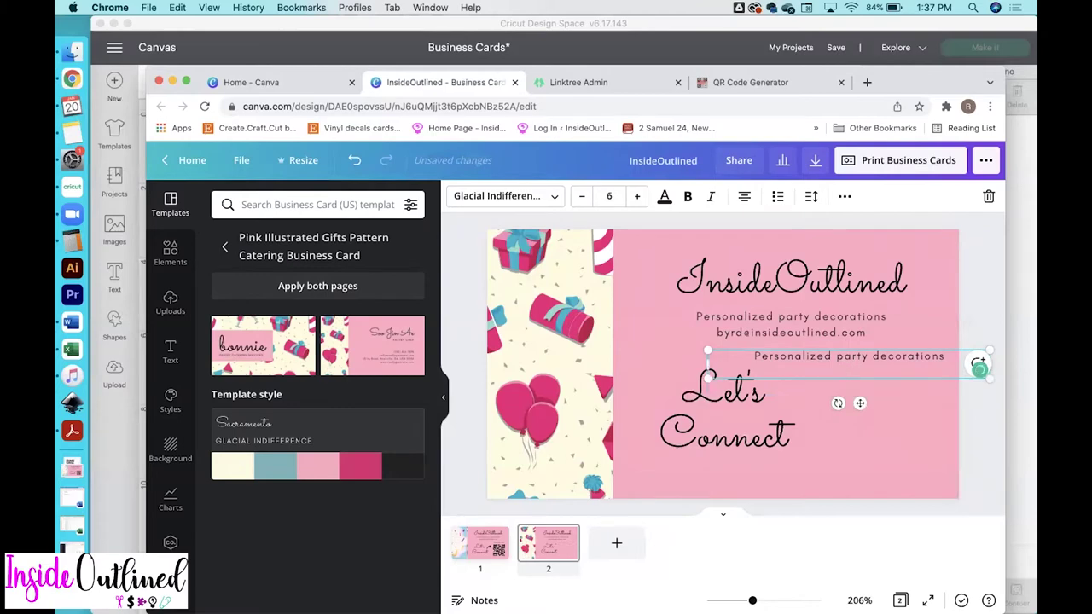
{"action": "key", "text": "BackSpace"}
{"action": "triple_click", "coordinate": [843, 356]}
{"action": "type", "text": "S"}
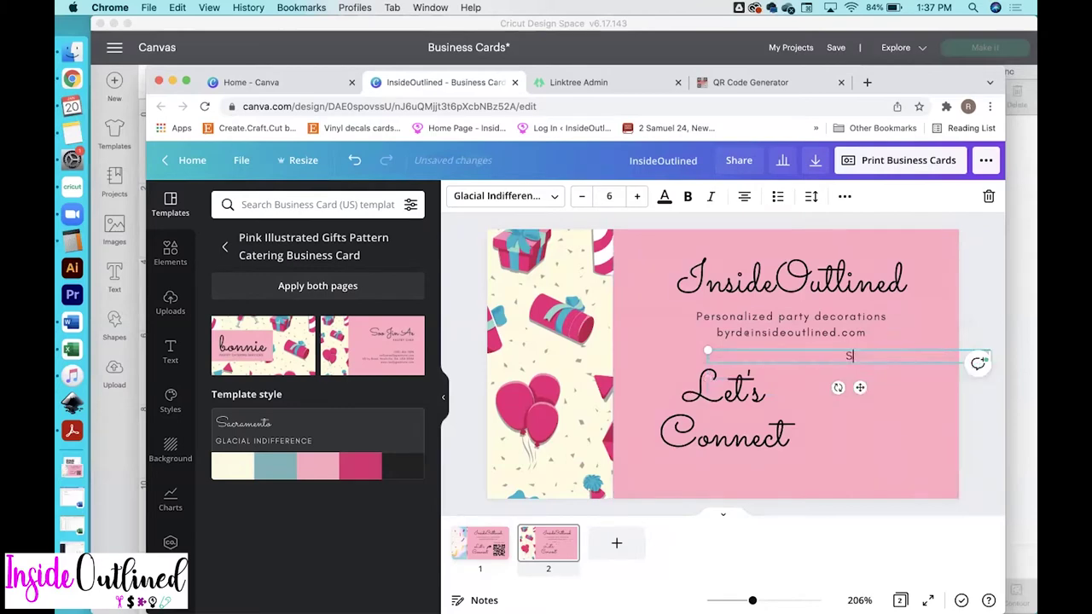
{"action": "type", "text": "can the code"}
Narrow the Scan the code text box so it sits right of Let's Connect
{"action": "left_click", "coordinate": [970, 429]}
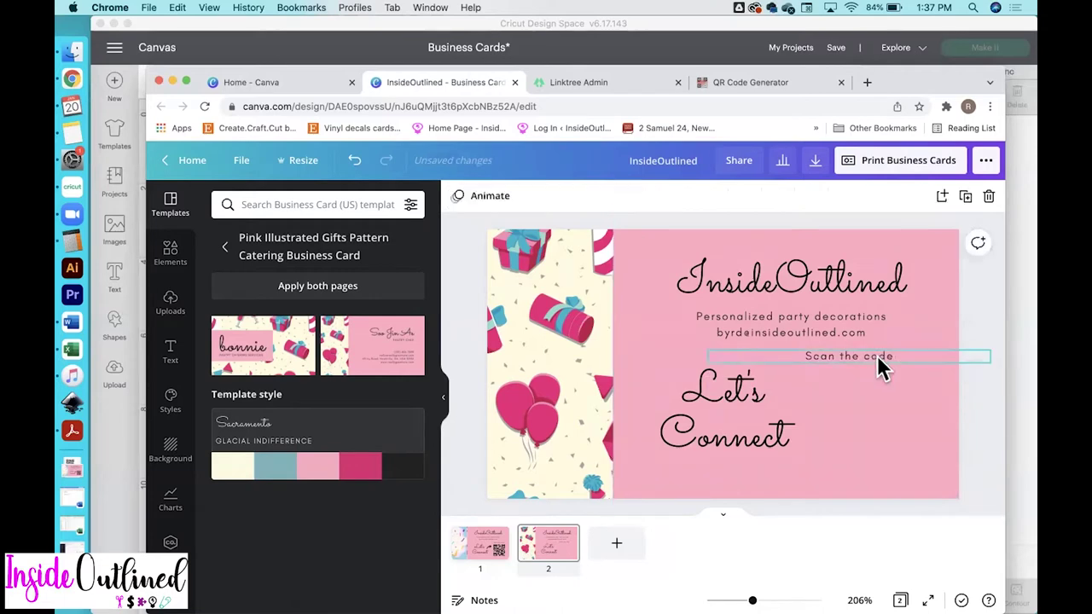
{"action": "left_click", "coordinate": [878, 357]}
{"action": "left_click_drag", "start_coordinate": [944, 356], "coordinate": [904, 369]}
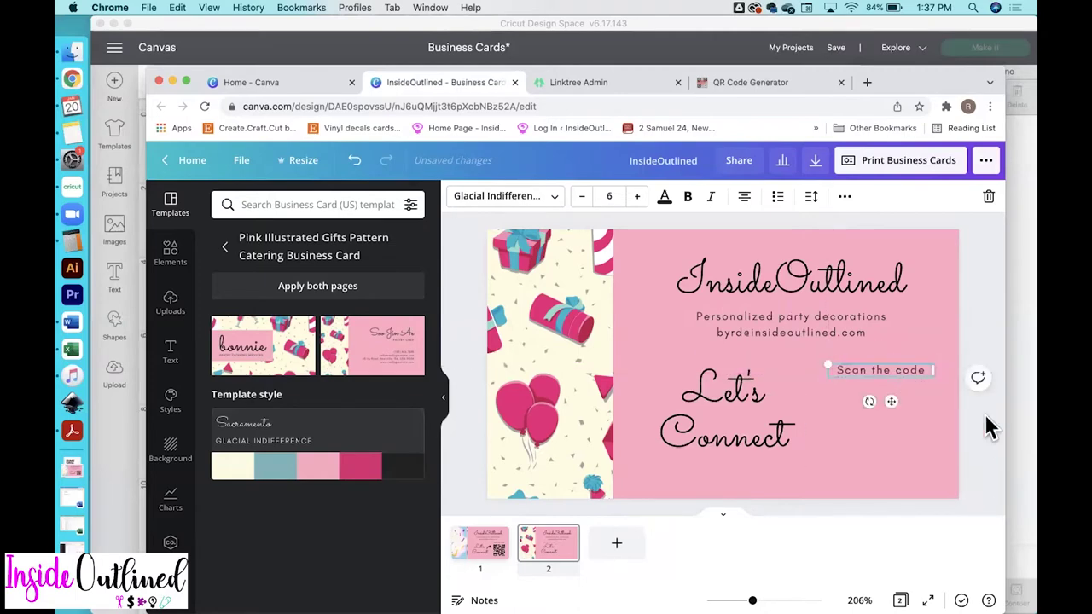
{"action": "left_click", "coordinate": [983, 450]}
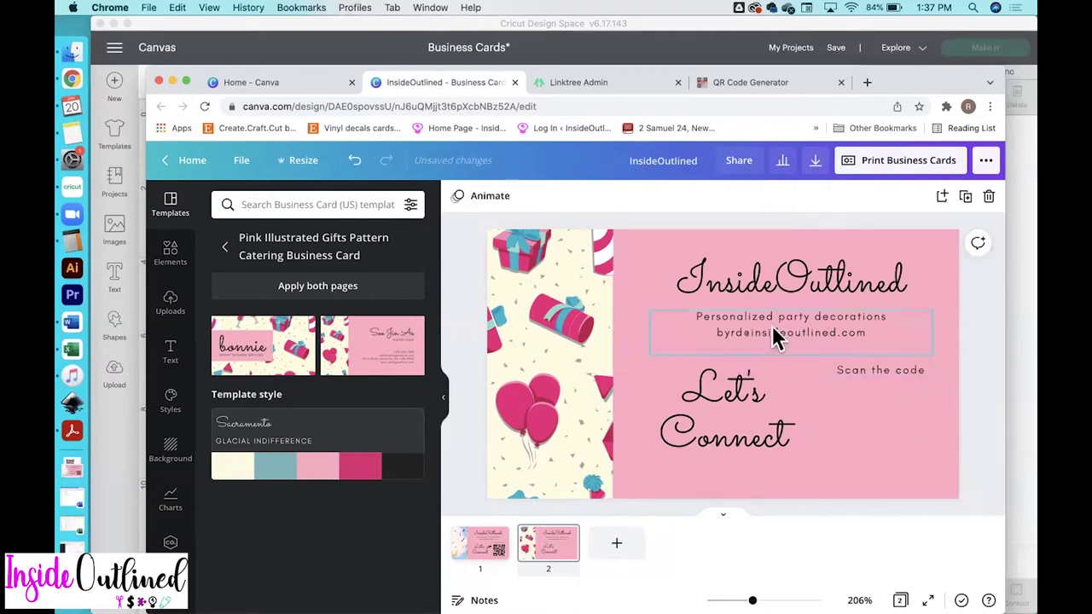
{"action": "left_click", "coordinate": [546, 298]}
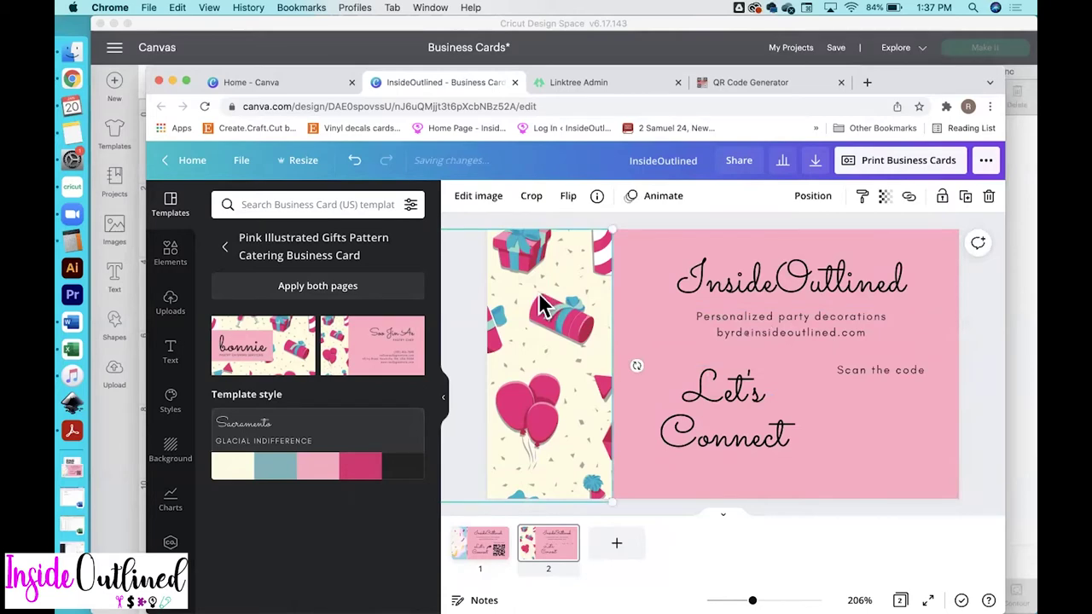
Search elements for 'party back' and filter the results to Free items only
{"action": "left_click", "coordinate": [171, 254]}
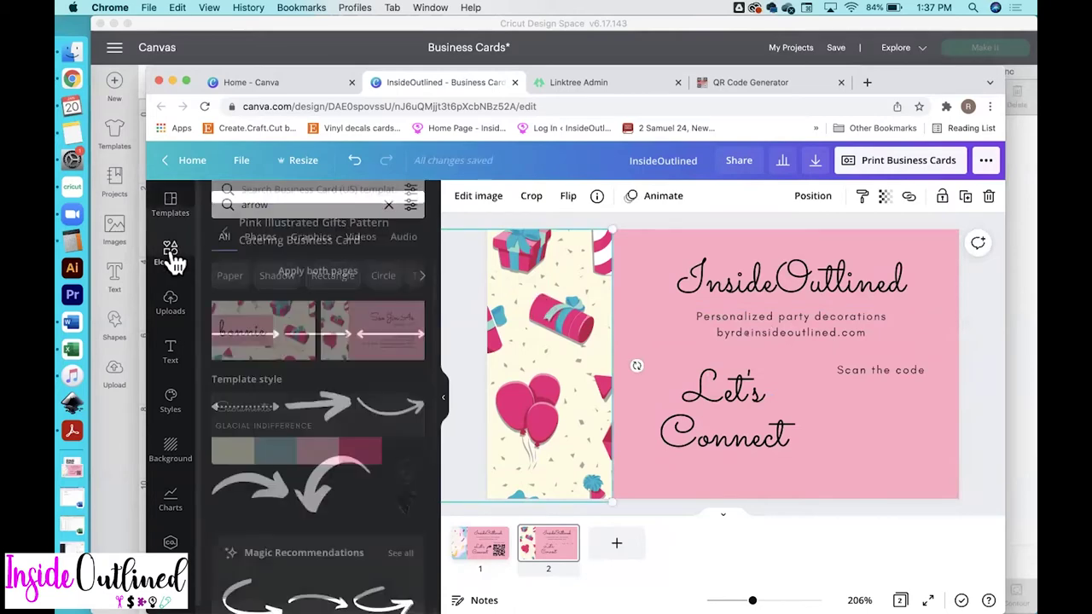
{"action": "left_click", "coordinate": [287, 206]}
{"action": "double_click", "coordinate": [286, 205]}
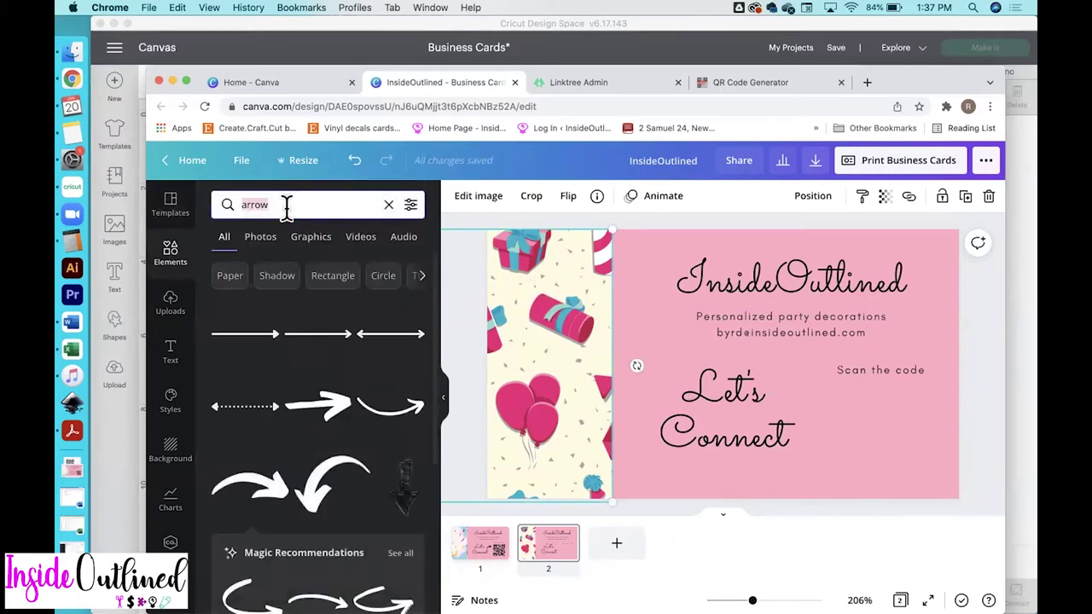
{"action": "type", "text": "party ba"}
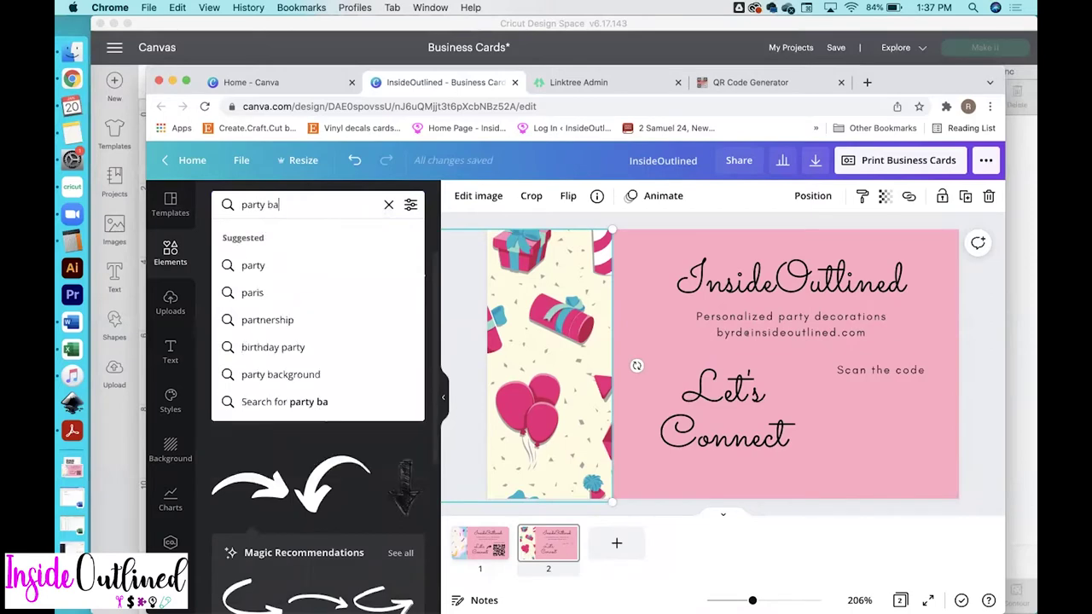
{"action": "type", "text": "ck"}
{"action": "left_click", "coordinate": [271, 266]}
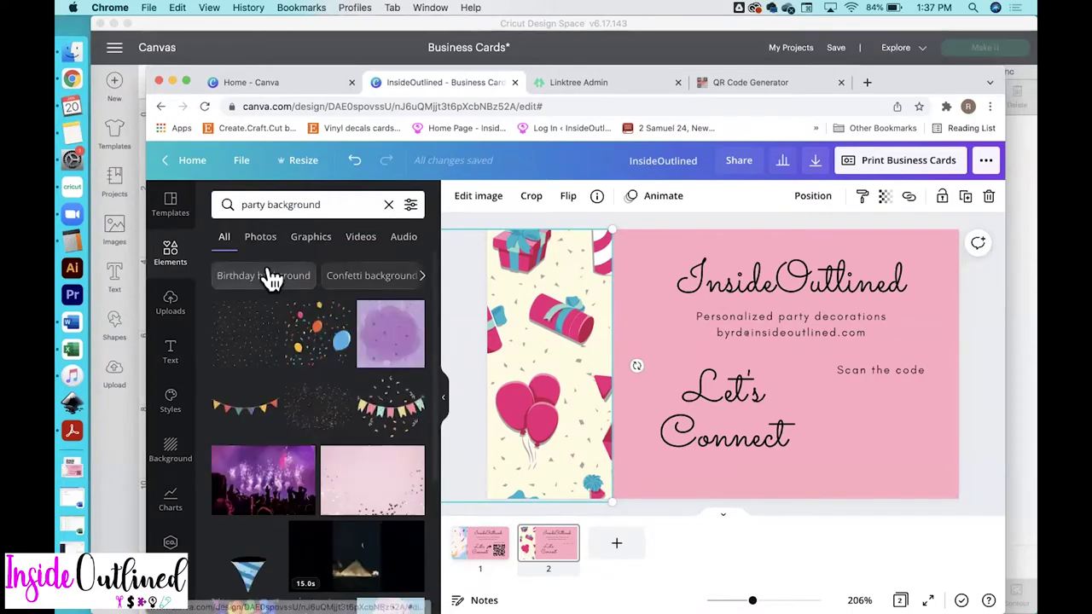
{"action": "scroll", "coordinate": [288, 443], "scroll_direction": "down", "scroll_amount": 3}
{"action": "scroll", "coordinate": [287, 444], "scroll_direction": "down", "scroll_amount": 3}
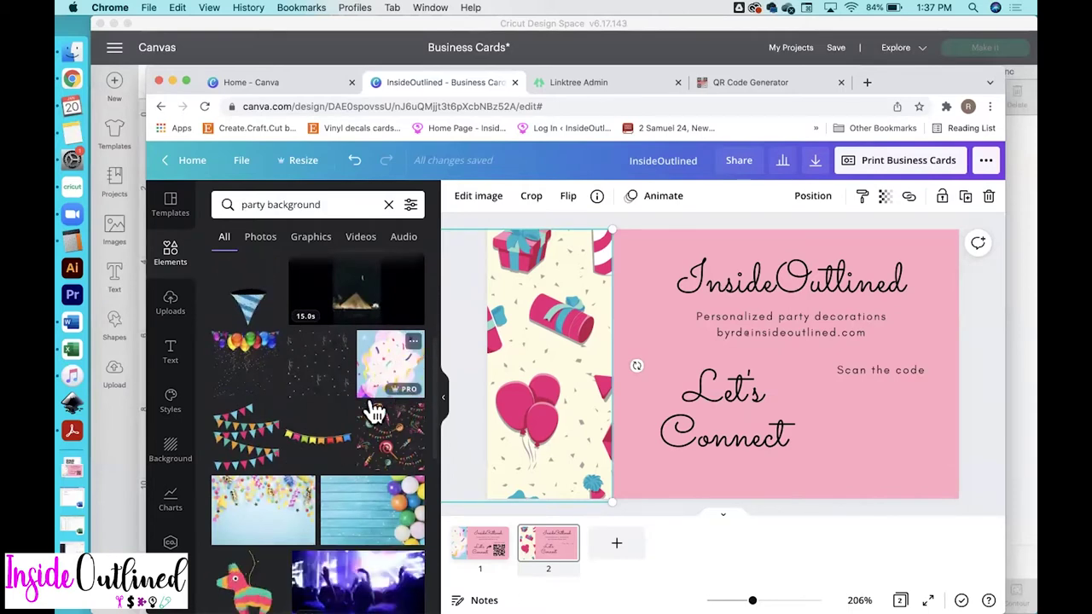
{"action": "scroll", "coordinate": [298, 468], "scroll_direction": "down", "scroll_amount": 5}
{"action": "scroll", "coordinate": [290, 506], "scroll_direction": "down", "scroll_amount": 5}
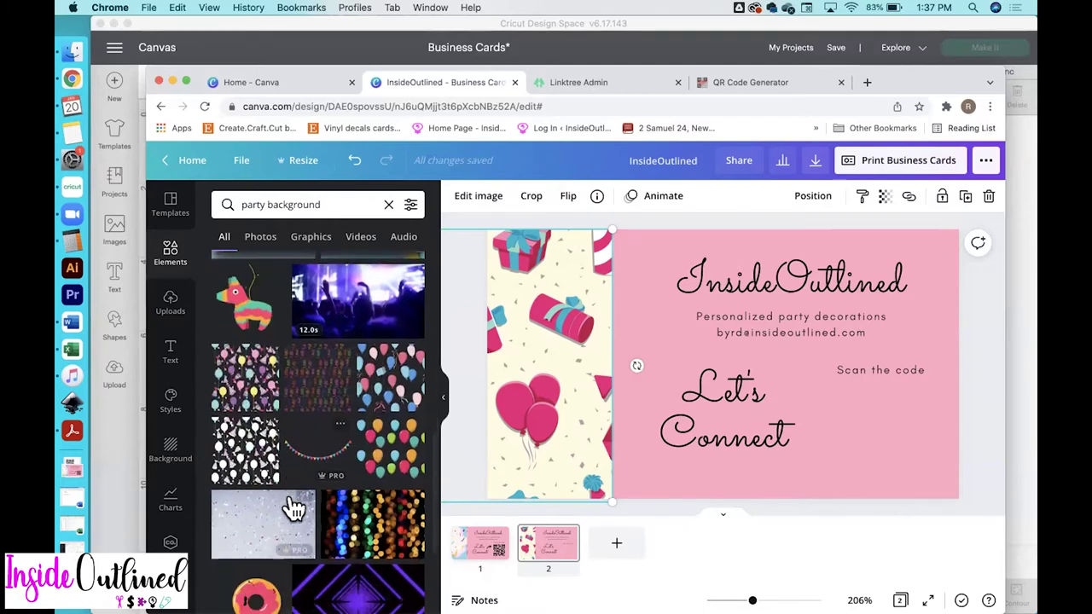
{"action": "left_click", "coordinate": [410, 207]}
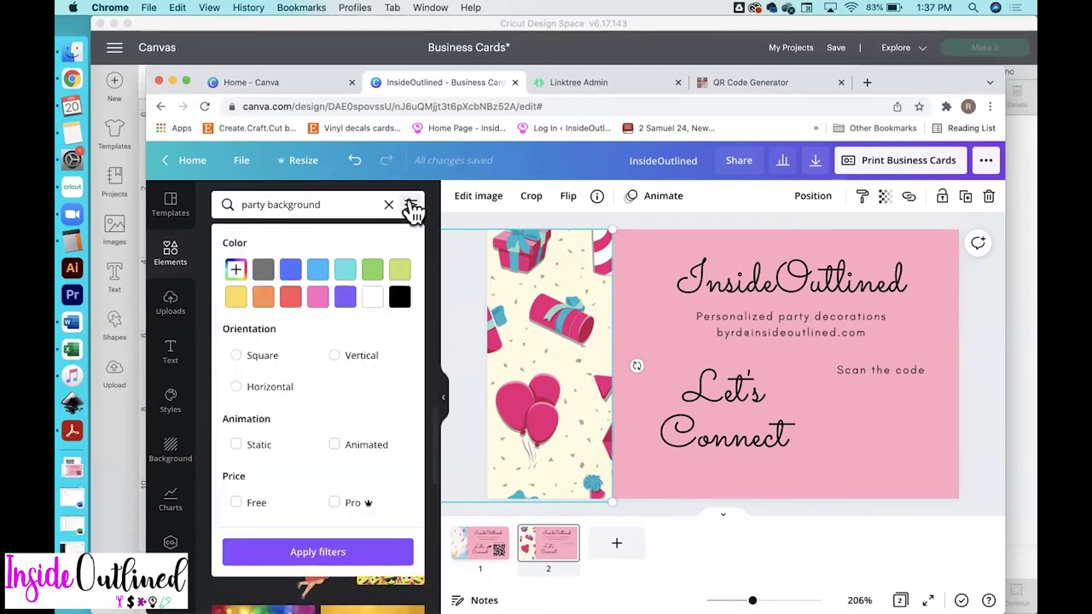
{"action": "left_click", "coordinate": [242, 503]}
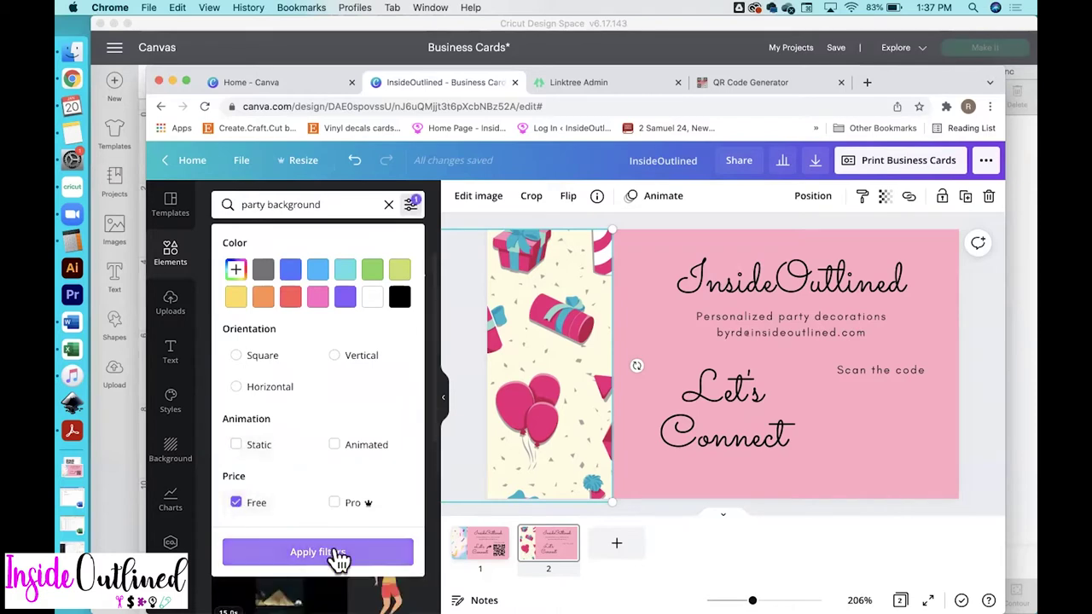
{"action": "left_click", "coordinate": [336, 559]}
Drop the confetti image into the left frame and stretch it to the card's bottom edge
{"action": "scroll", "coordinate": [356, 524], "scroll_direction": "down", "scroll_amount": 6}
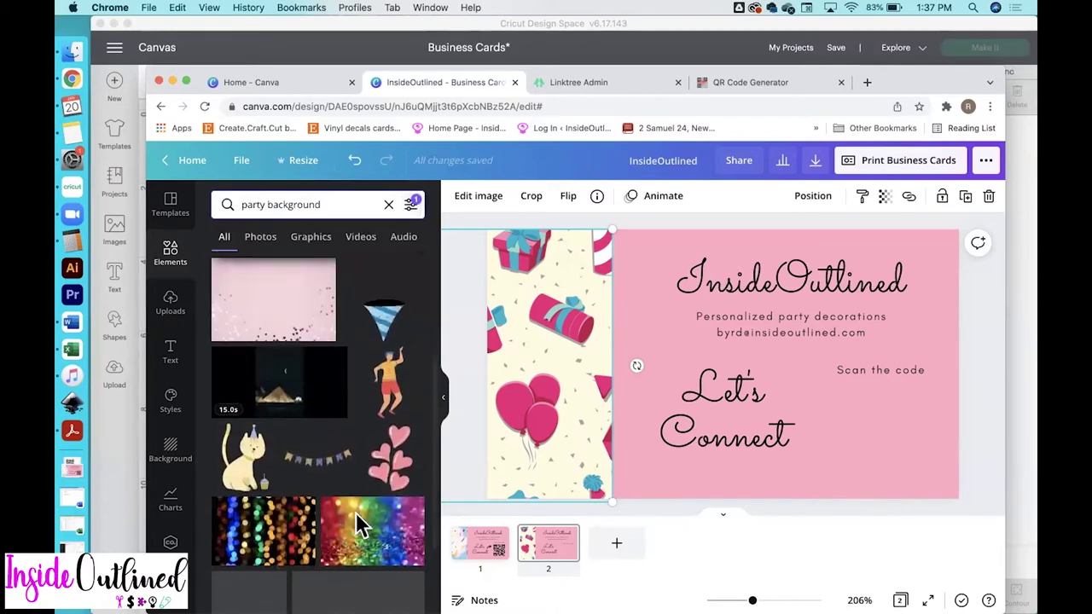
{"action": "scroll", "coordinate": [358, 525], "scroll_direction": "down", "scroll_amount": 3}
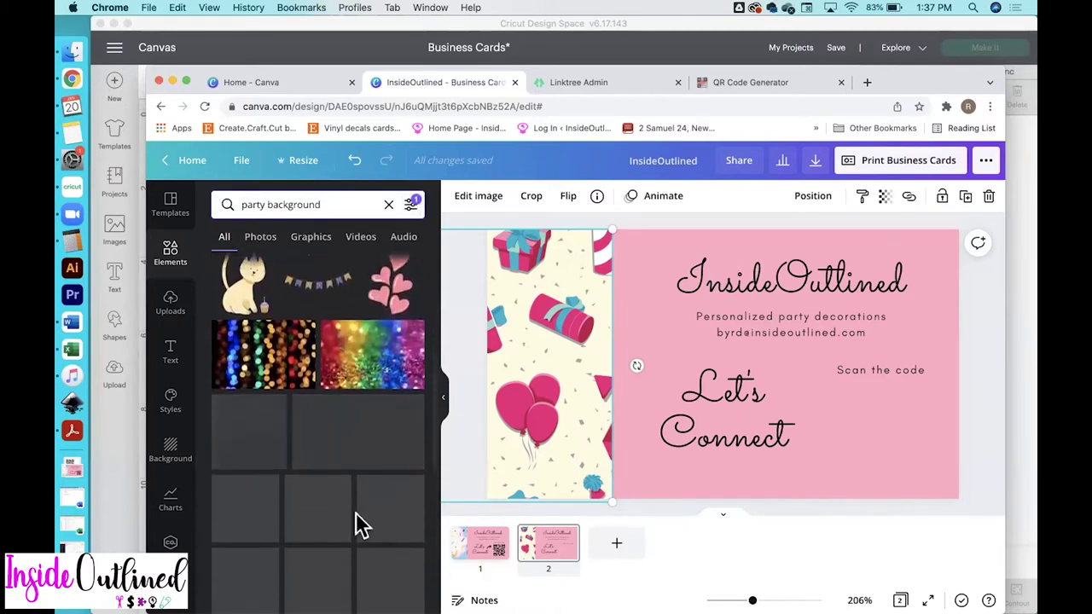
{"action": "scroll", "coordinate": [358, 525], "scroll_direction": "down", "scroll_amount": 3}
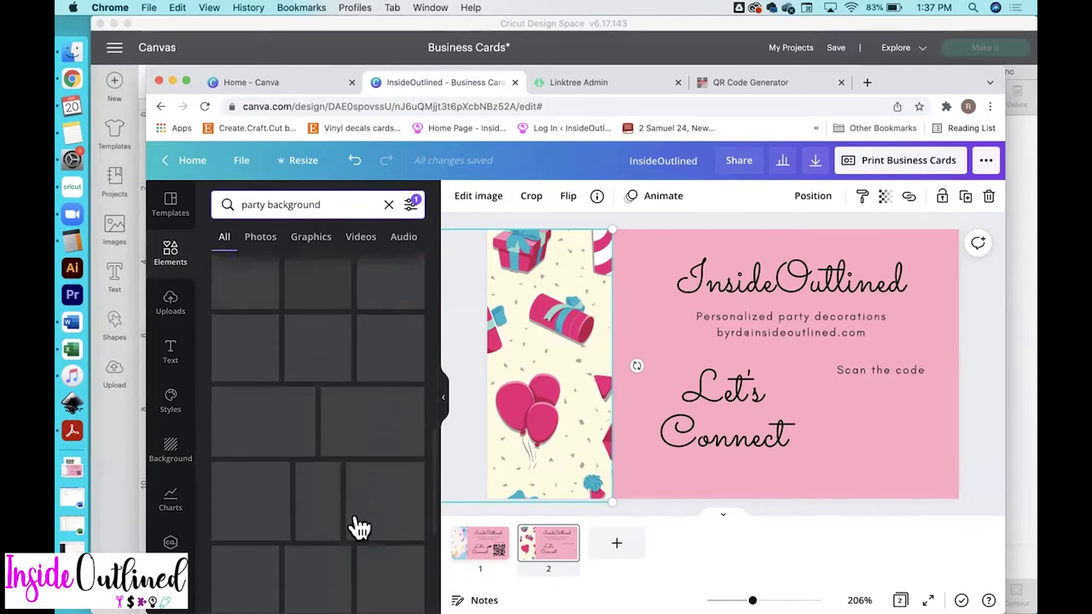
{"action": "scroll", "coordinate": [330, 434], "scroll_direction": "down", "scroll_amount": 5}
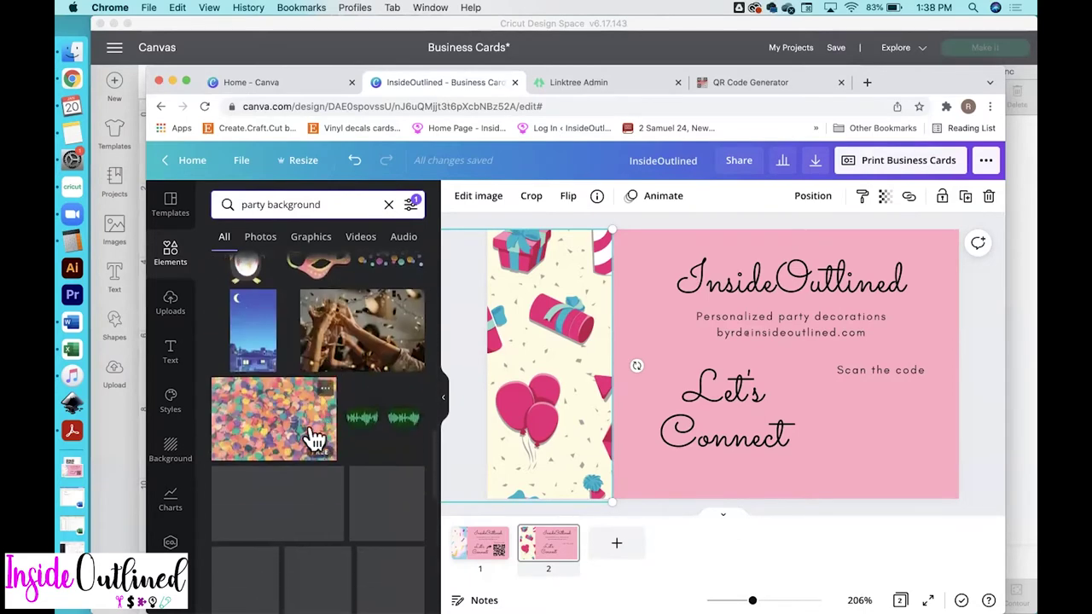
{"action": "left_click", "coordinate": [244, 435]}
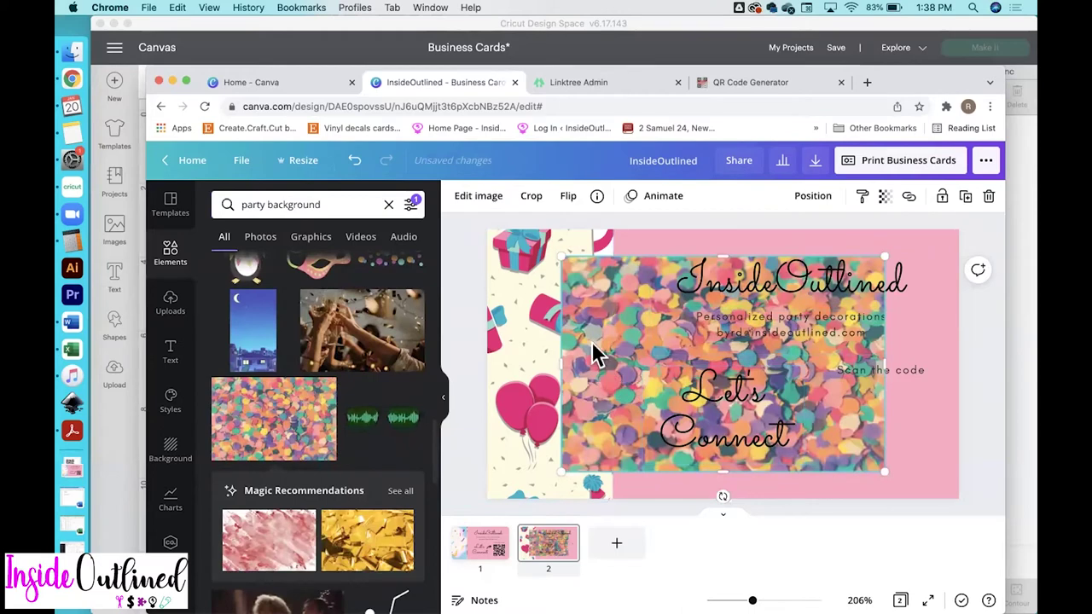
{"action": "left_click_drag", "start_coordinate": [597, 354], "coordinate": [541, 482]}
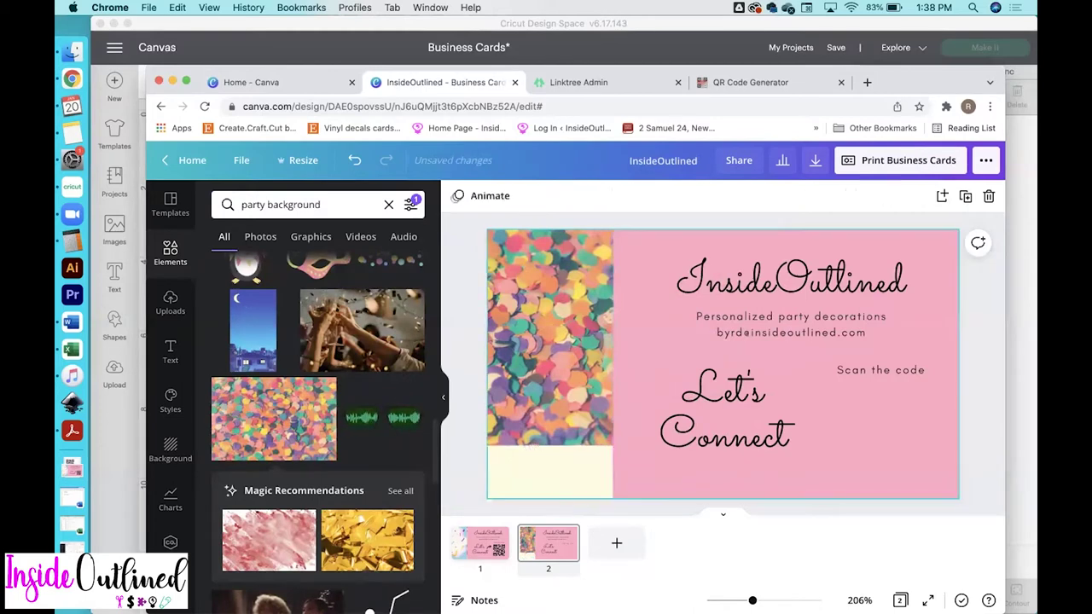
{"action": "left_click_drag", "start_coordinate": [566, 380], "coordinate": [572, 385]}
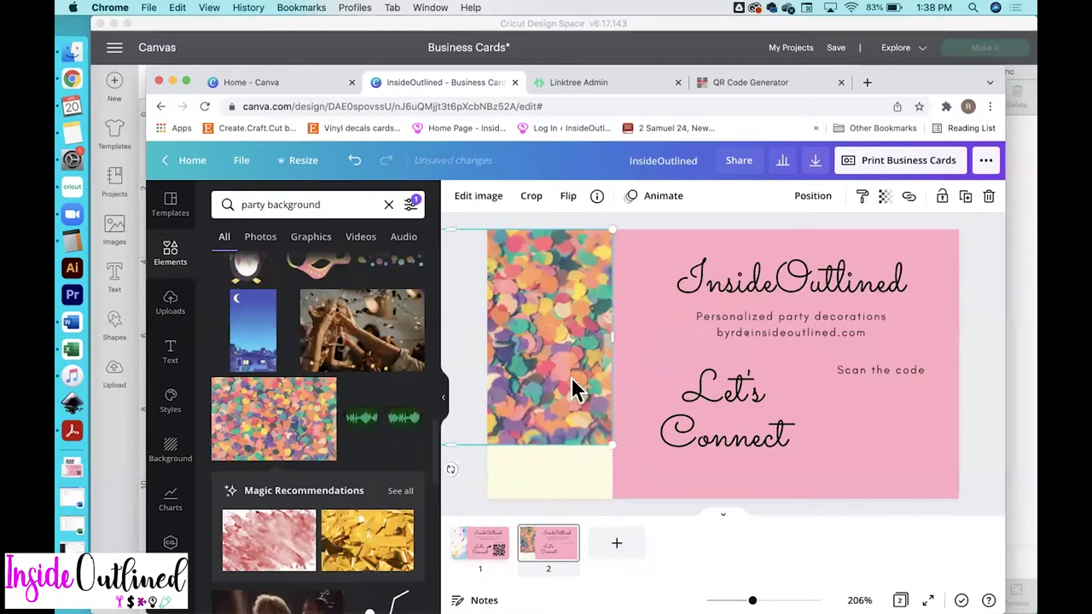
{"action": "left_click_drag", "start_coordinate": [465, 447], "coordinate": [463, 506]}
{"action": "left_click", "coordinate": [1017, 295]}
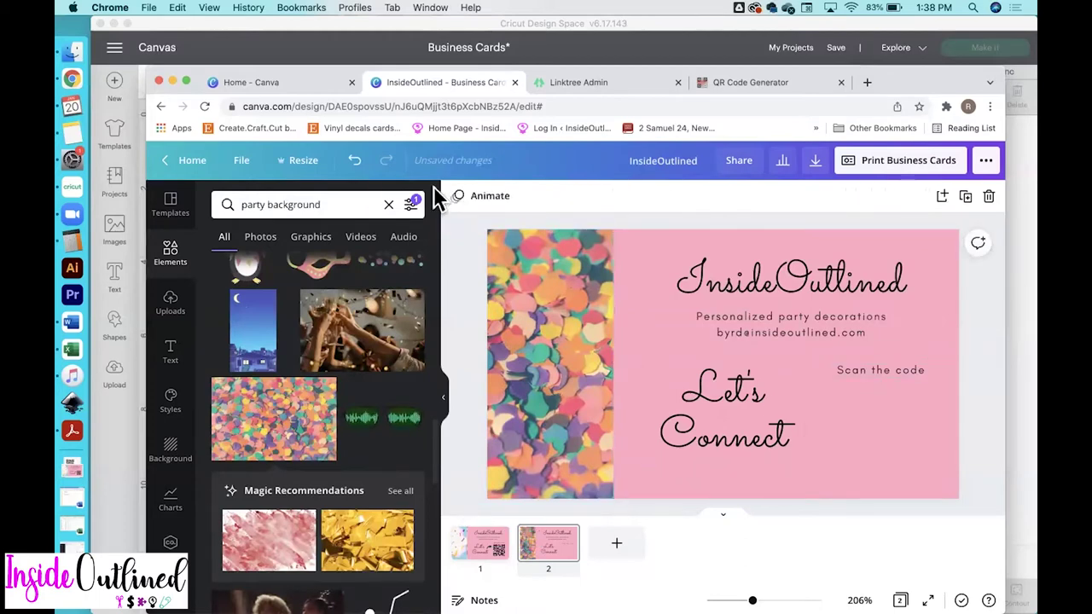
Search elements for 'arrow' and place a curved arrow to the right of Let's
{"action": "triple_click", "coordinate": [309, 203]}
{"action": "type", "text": "arrow"}
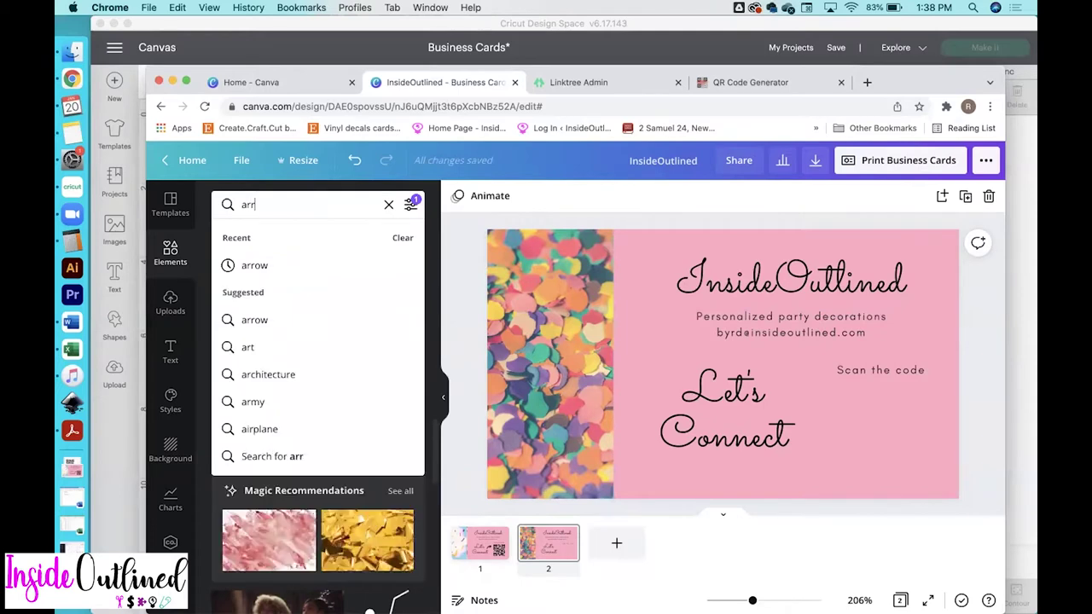
{"action": "key", "text": "Return"}
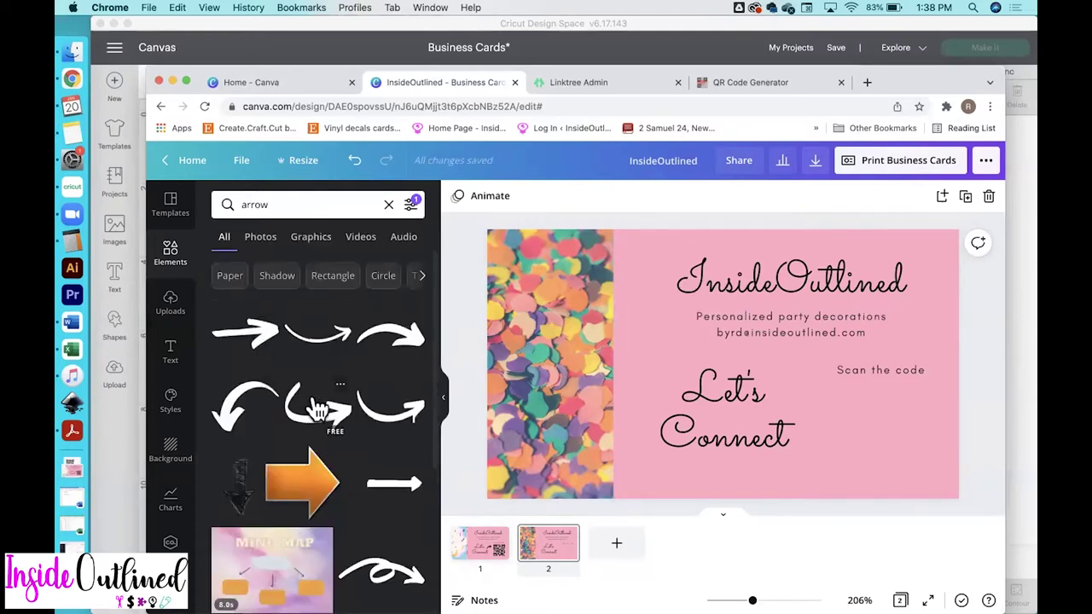
{"action": "left_click_drag", "start_coordinate": [397, 354], "coordinate": [707, 365]}
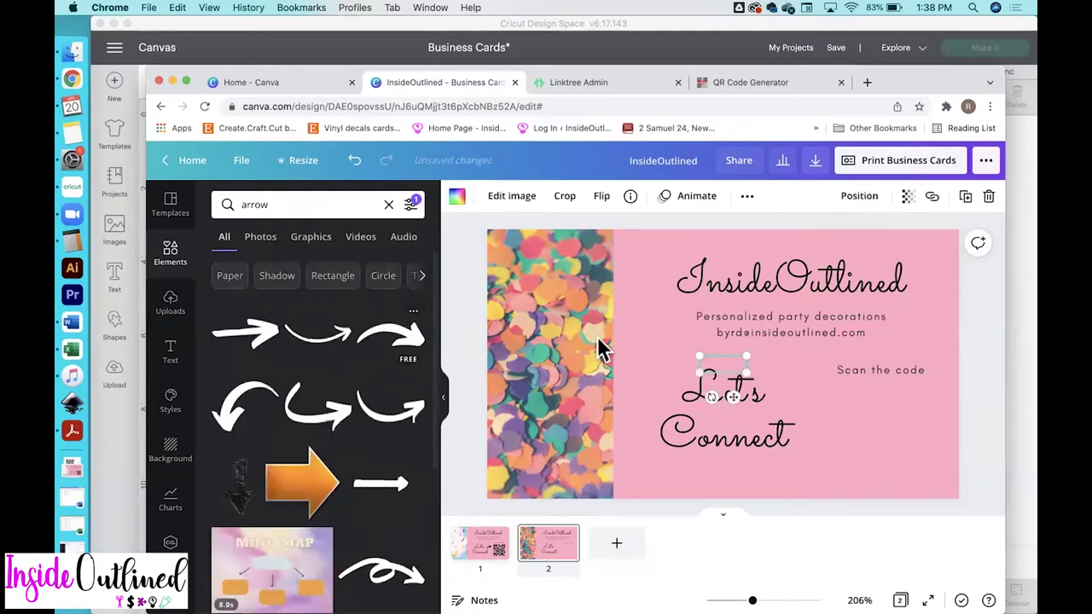
{"action": "left_click", "coordinate": [731, 369]}
{"action": "left_click", "coordinate": [980, 442]}
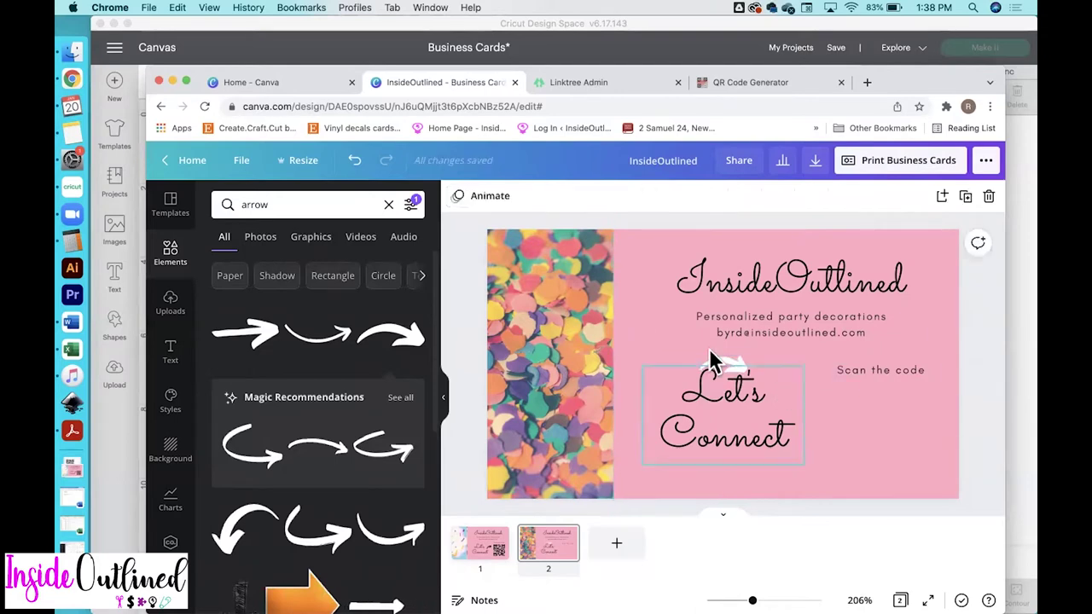
{"action": "left_click", "coordinate": [726, 372]}
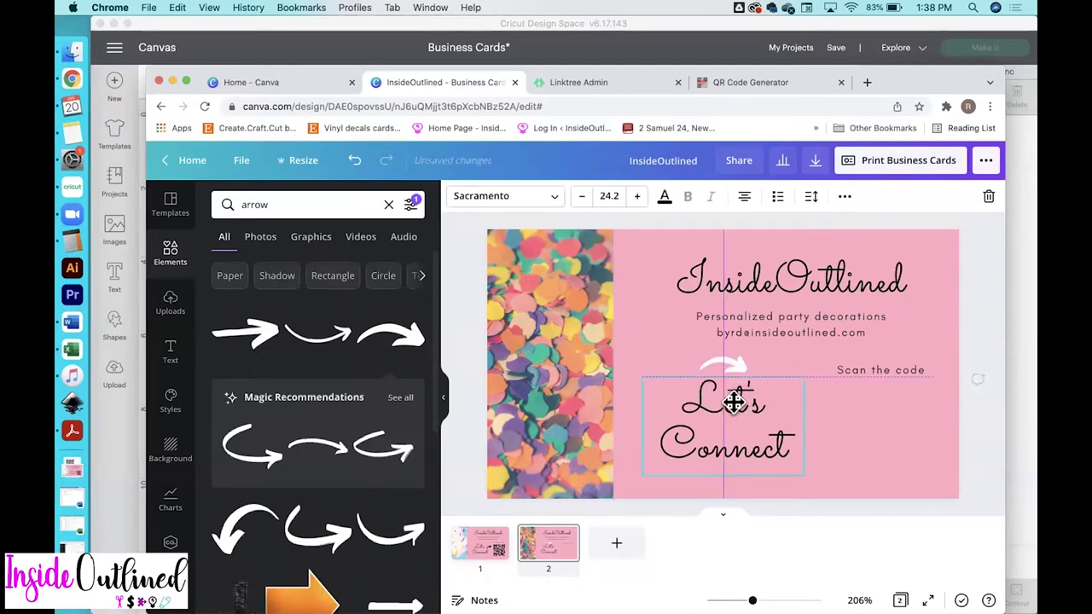
{"action": "left_click_drag", "start_coordinate": [730, 360], "coordinate": [806, 393]}
Make the arrow black, shift Let's Connect slightly left, and nudge the arrow beside it
{"action": "left_click", "coordinate": [457, 197]}
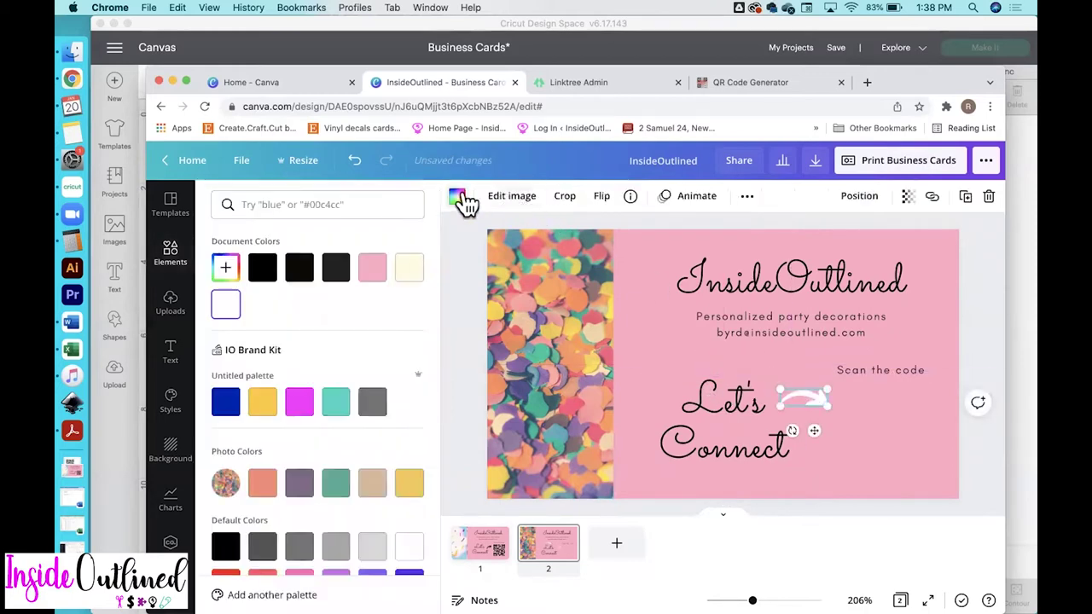
{"action": "left_click", "coordinate": [263, 268]}
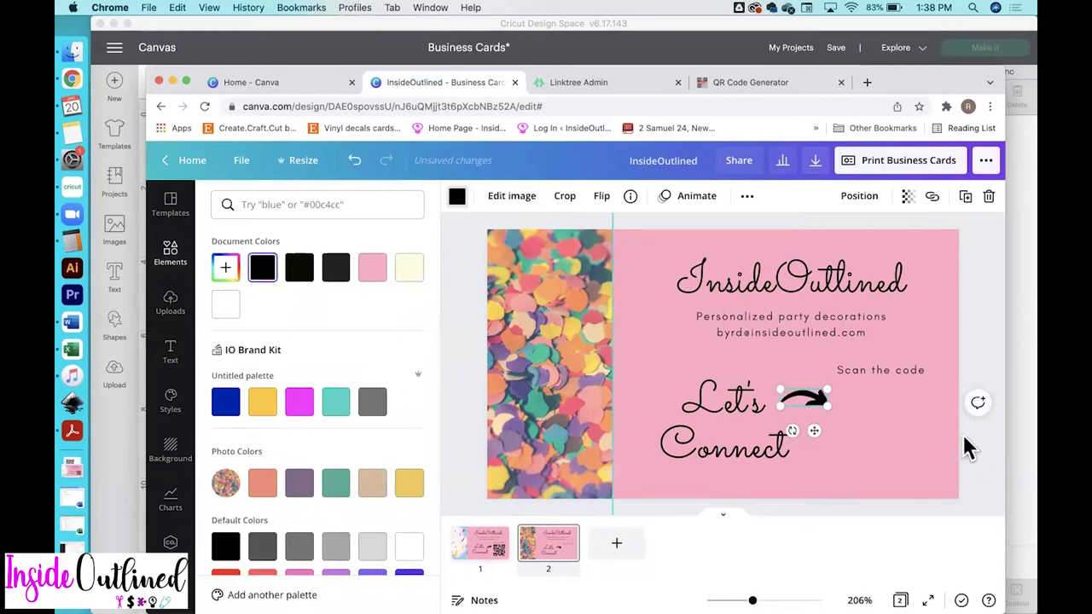
{"action": "left_click_drag", "start_coordinate": [751, 405], "coordinate": [740, 399]}
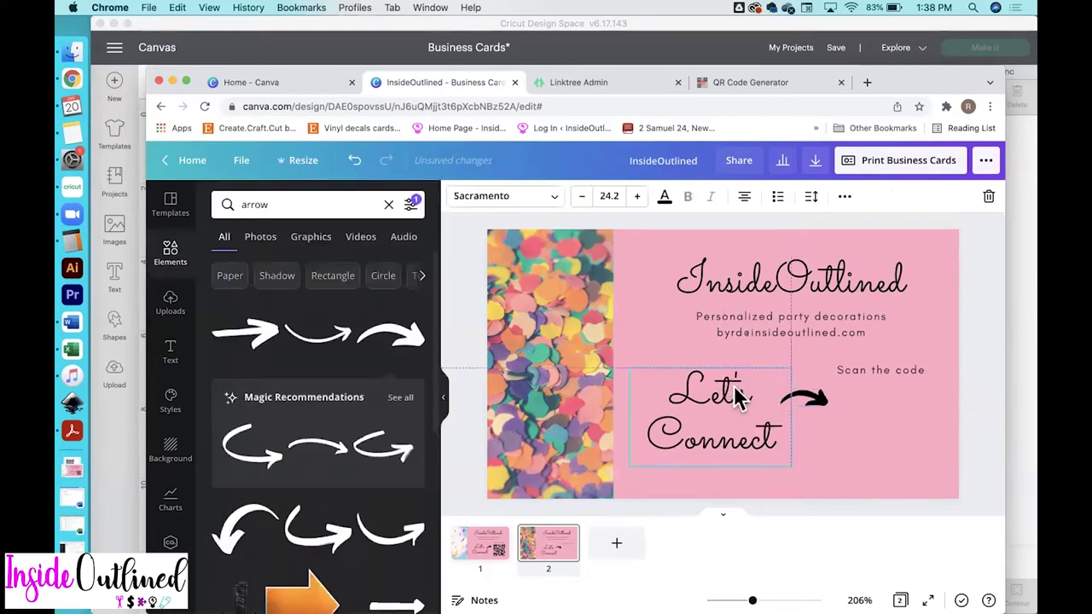
{"action": "left_click", "coordinate": [840, 409]}
{"action": "left_click_drag", "start_coordinate": [818, 404], "coordinate": [808, 392]}
{"action": "left_click", "coordinate": [980, 463]}
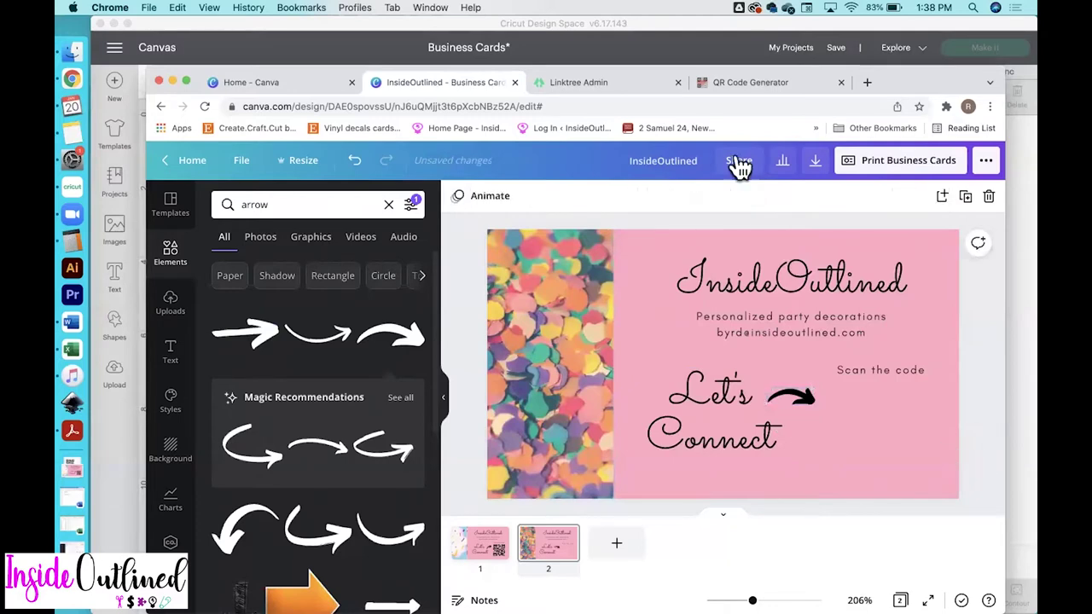
{"action": "left_click", "coordinate": [601, 81]}
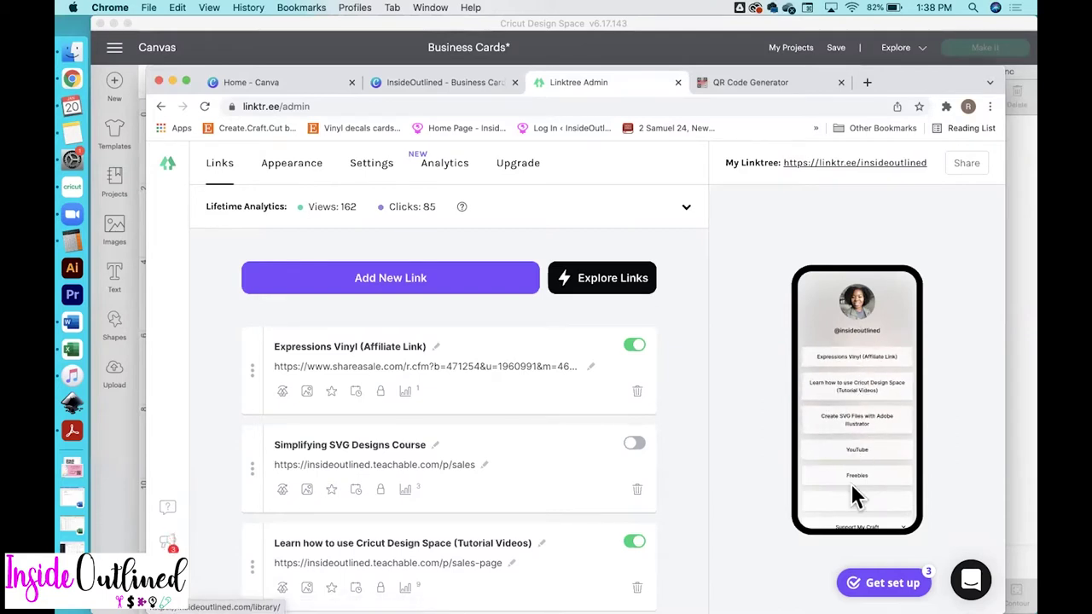
Scroll through the Linktree link list and preview the Support My Craft donation options
{"action": "scroll", "coordinate": [851, 483], "scroll_direction": "down", "scroll_amount": 3}
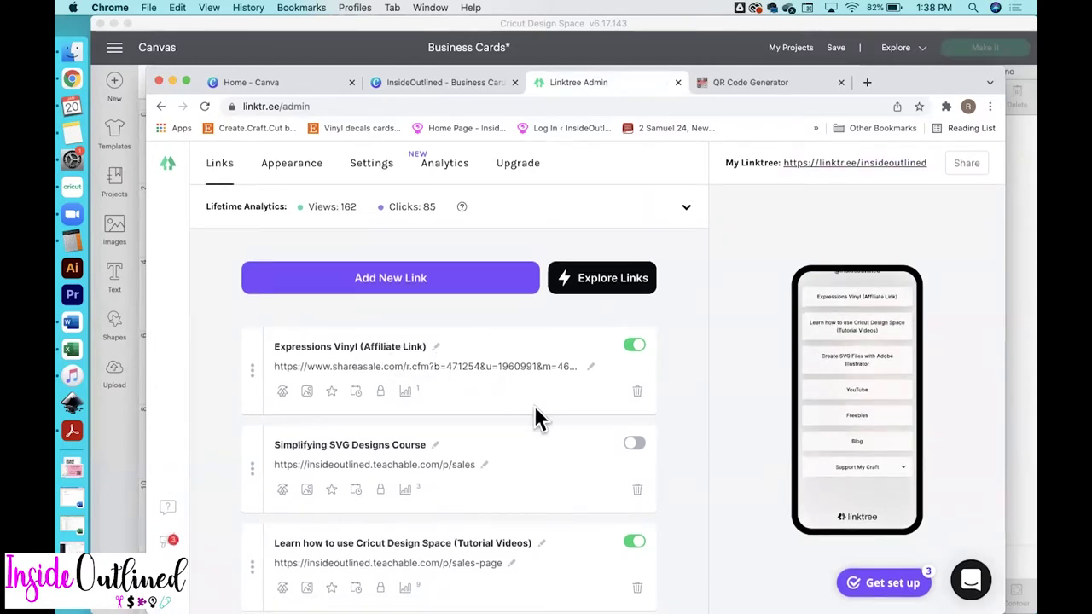
{"action": "scroll", "coordinate": [536, 414], "scroll_direction": "down", "scroll_amount": 1}
{"action": "scroll", "coordinate": [449, 384], "scroll_direction": "down", "scroll_amount": 3}
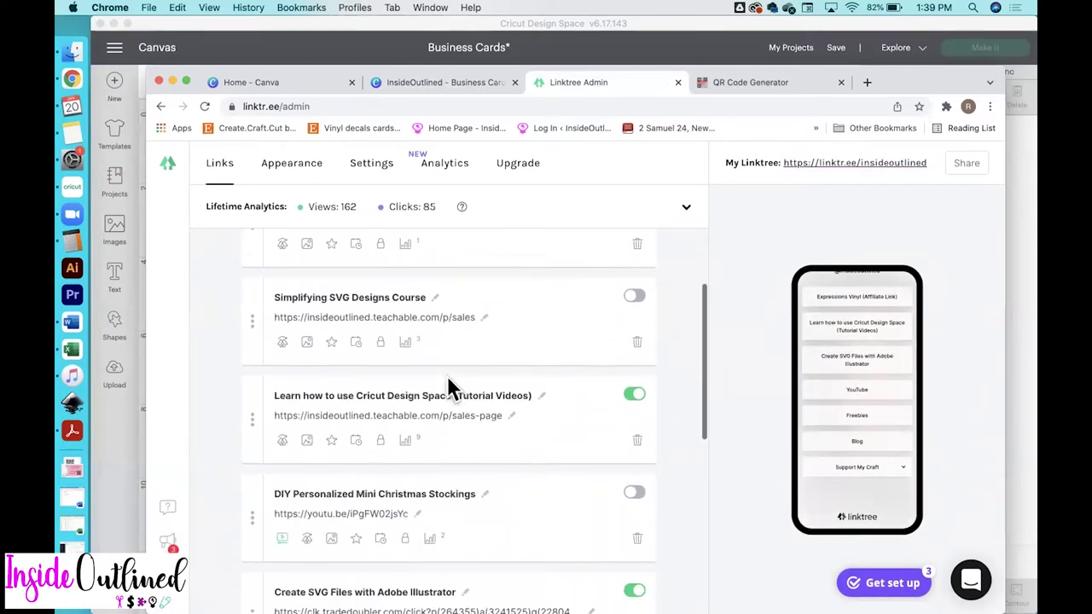
{"action": "scroll", "coordinate": [448, 379], "scroll_direction": "down", "scroll_amount": 1}
{"action": "scroll", "coordinate": [532, 421], "scroll_direction": "down", "scroll_amount": 1}
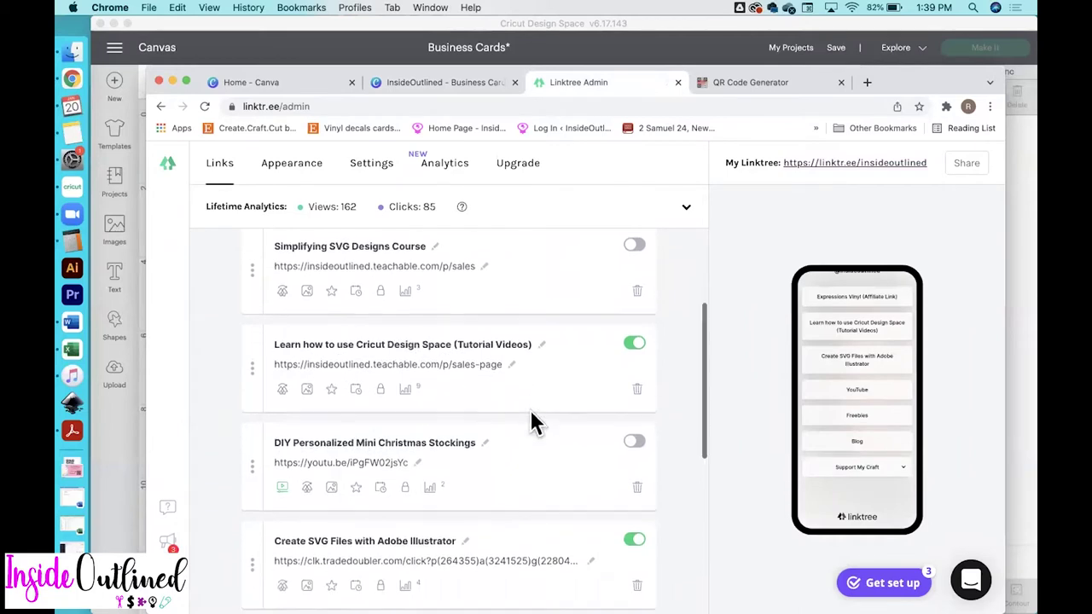
{"action": "scroll", "coordinate": [532, 421], "scroll_direction": "down", "scroll_amount": 1}
{"action": "scroll", "coordinate": [554, 437], "scroll_direction": "down", "scroll_amount": 3}
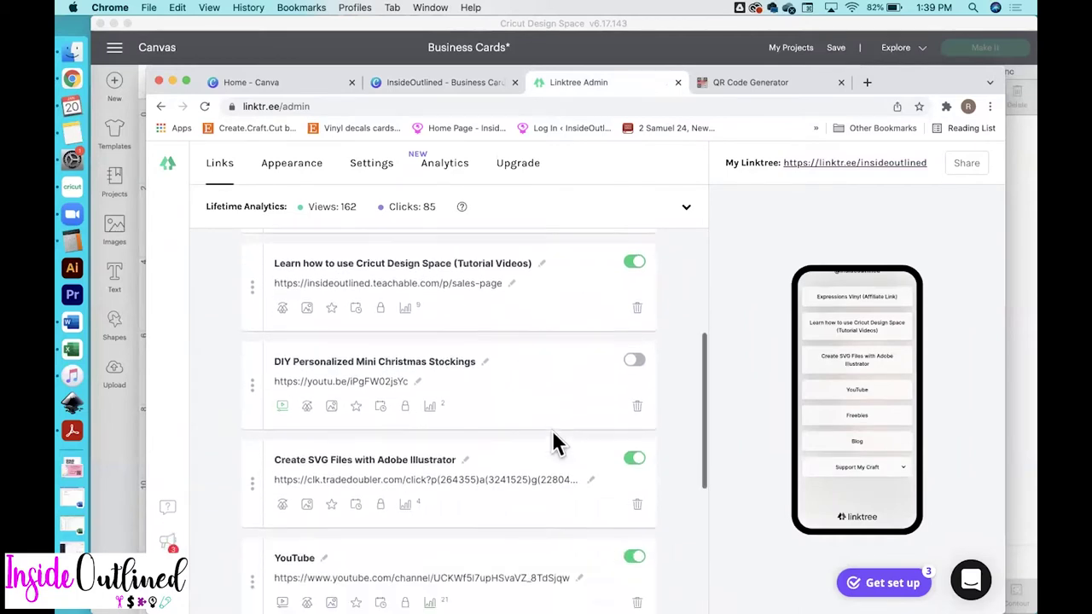
{"action": "scroll", "coordinate": [409, 436], "scroll_direction": "down", "scroll_amount": 2}
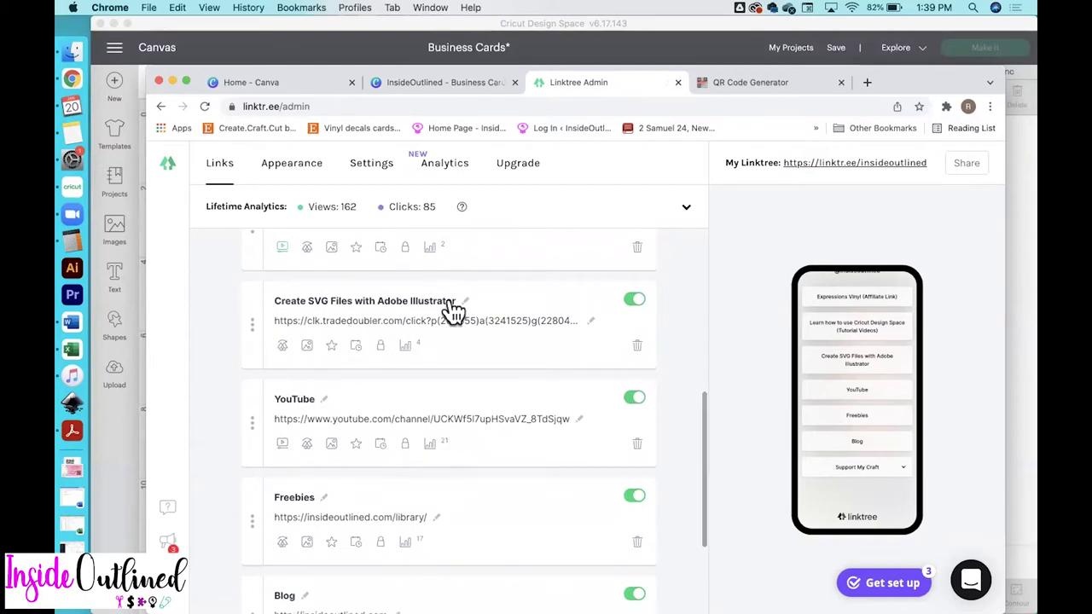
{"action": "scroll", "coordinate": [517, 452], "scroll_direction": "down", "scroll_amount": 1}
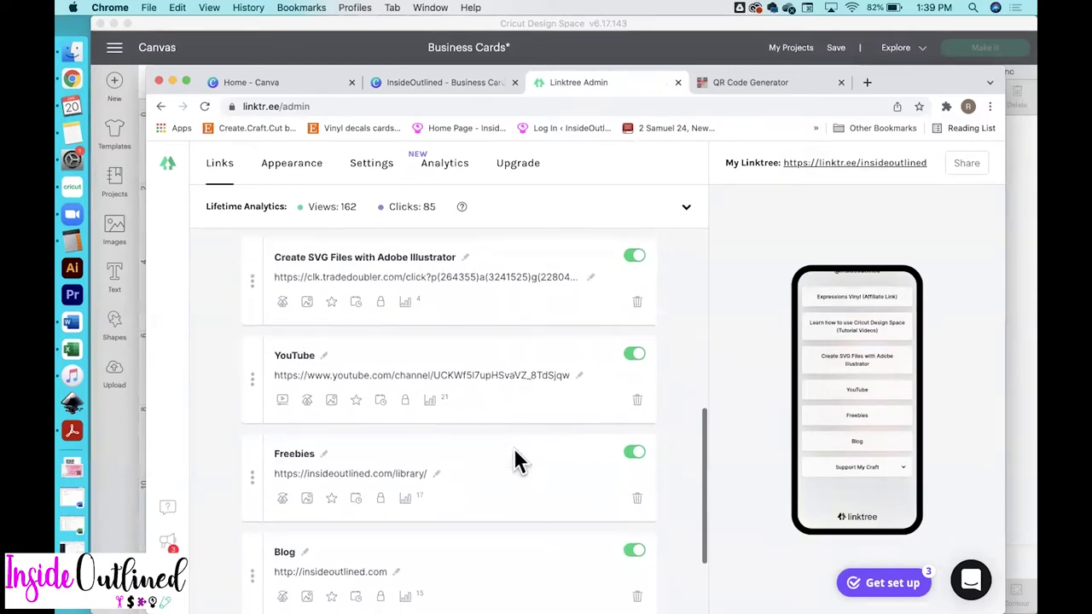
{"action": "scroll", "coordinate": [486, 471], "scroll_direction": "down", "scroll_amount": 1}
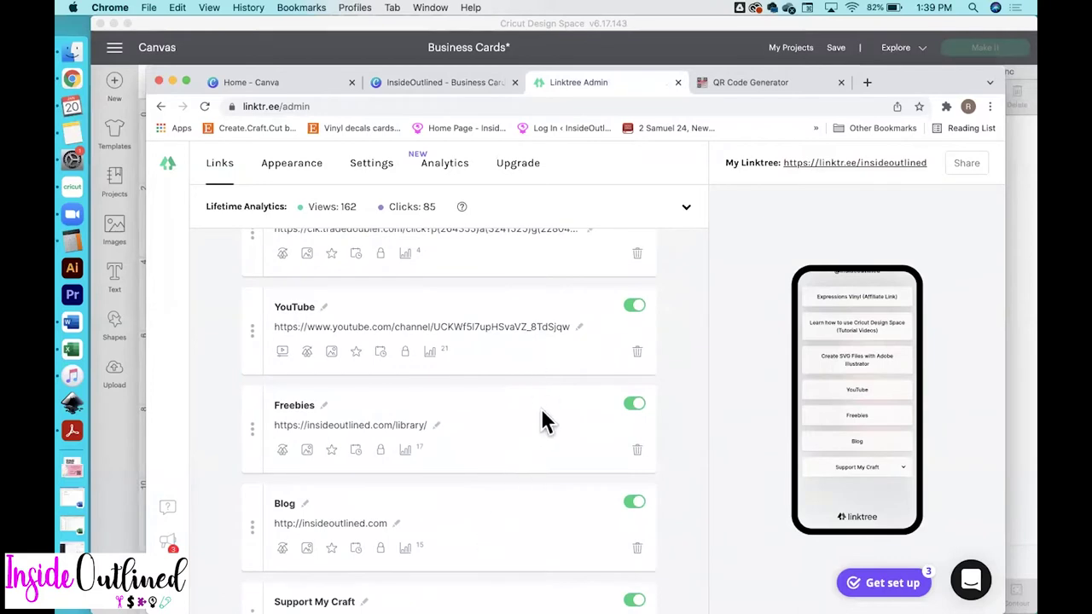
{"action": "scroll", "coordinate": [536, 515], "scroll_direction": "down", "scroll_amount": 3}
{"action": "scroll", "coordinate": [534, 516], "scroll_direction": "up", "scroll_amount": 10}
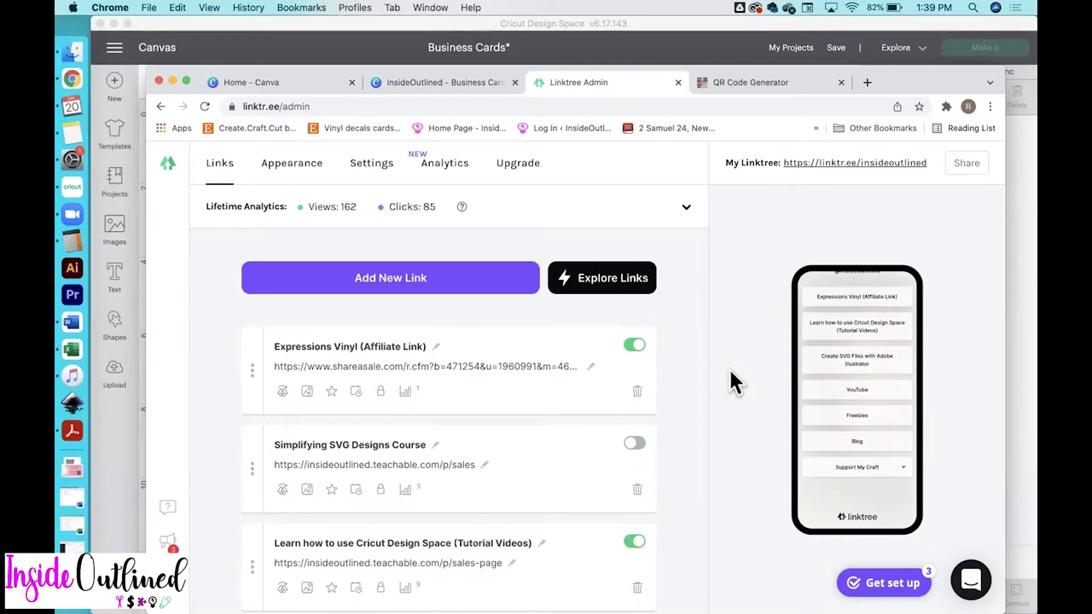
{"action": "scroll", "coordinate": [879, 385], "scroll_direction": "up", "scroll_amount": 3}
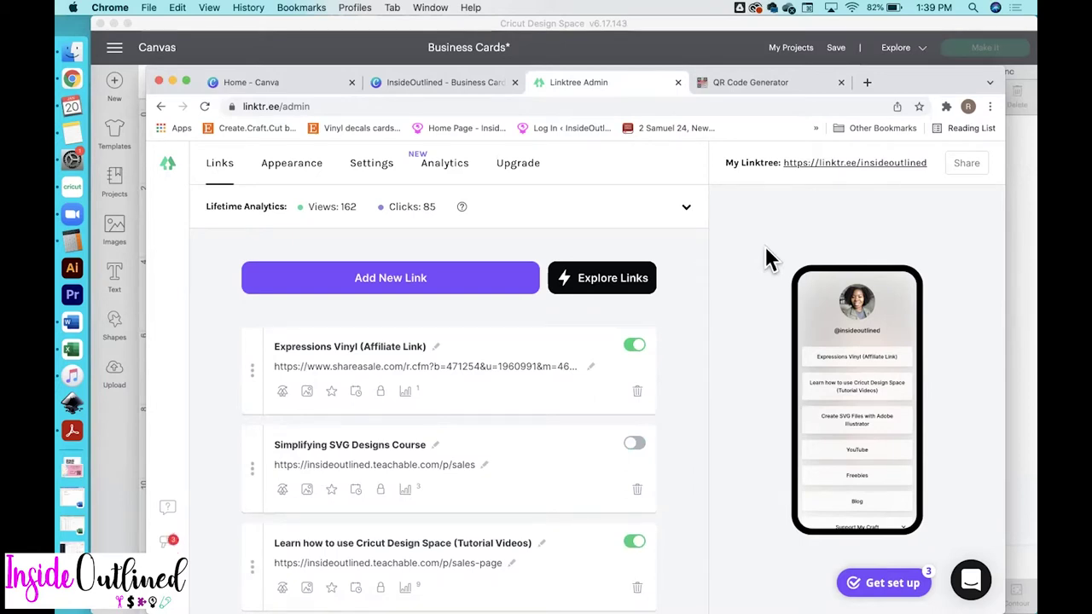
{"action": "scroll", "coordinate": [902, 503], "scroll_direction": "down", "scroll_amount": 3}
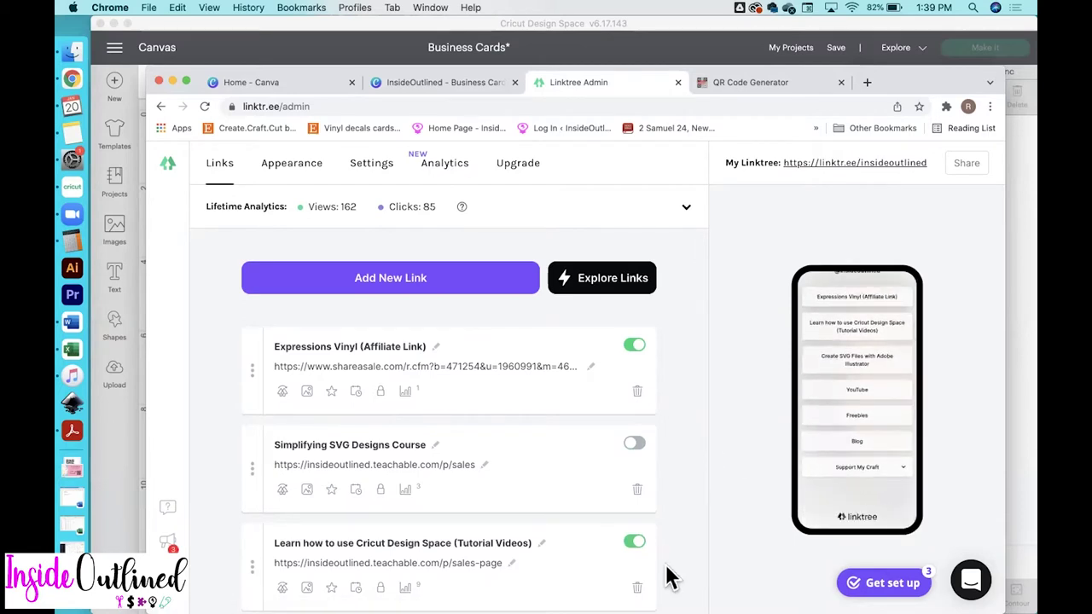
{"action": "scroll", "coordinate": [669, 578], "scroll_direction": "down", "scroll_amount": 2}
{"action": "scroll", "coordinate": [649, 567], "scroll_direction": "down", "scroll_amount": 5}
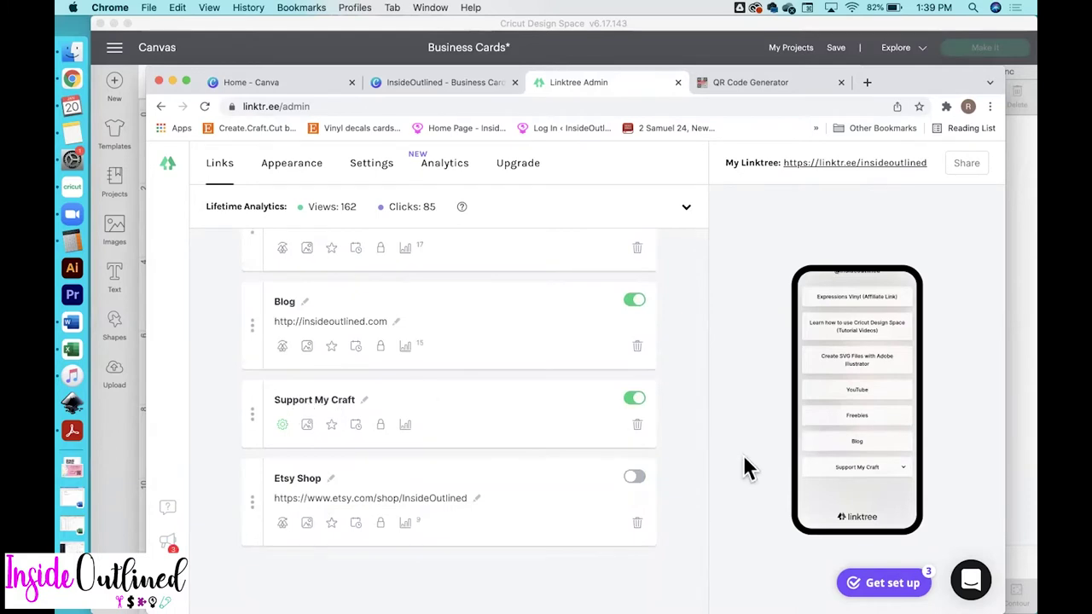
{"action": "left_click", "coordinate": [887, 469]}
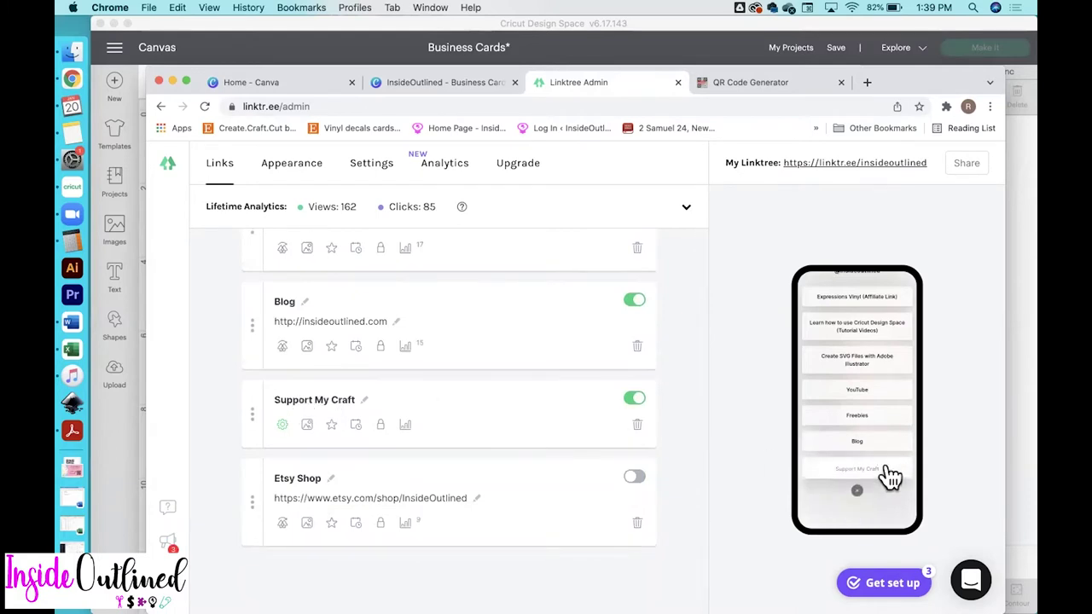
{"action": "scroll", "coordinate": [844, 500], "scroll_direction": "down", "scroll_amount": 3}
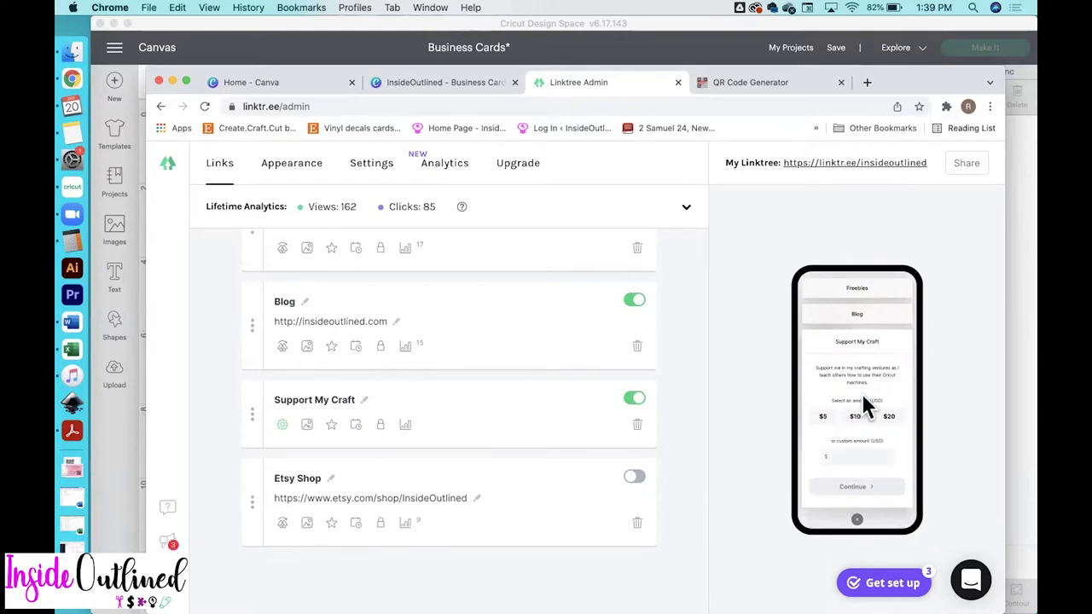
{"action": "scroll", "coordinate": [862, 394], "scroll_direction": "up", "scroll_amount": 2}
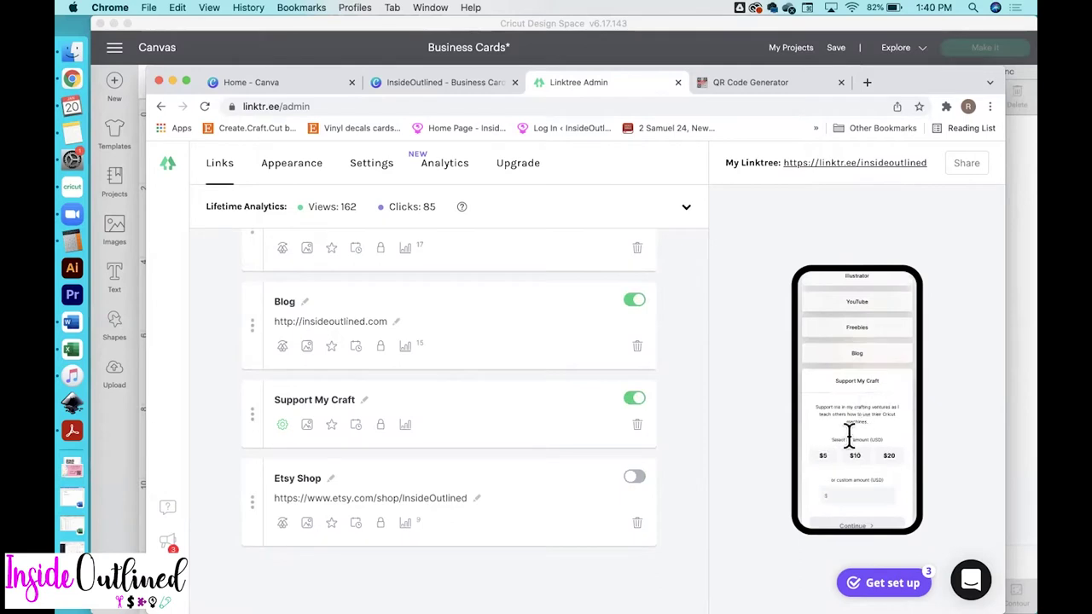
{"action": "scroll", "coordinate": [851, 435], "scroll_direction": "up", "scroll_amount": 5}
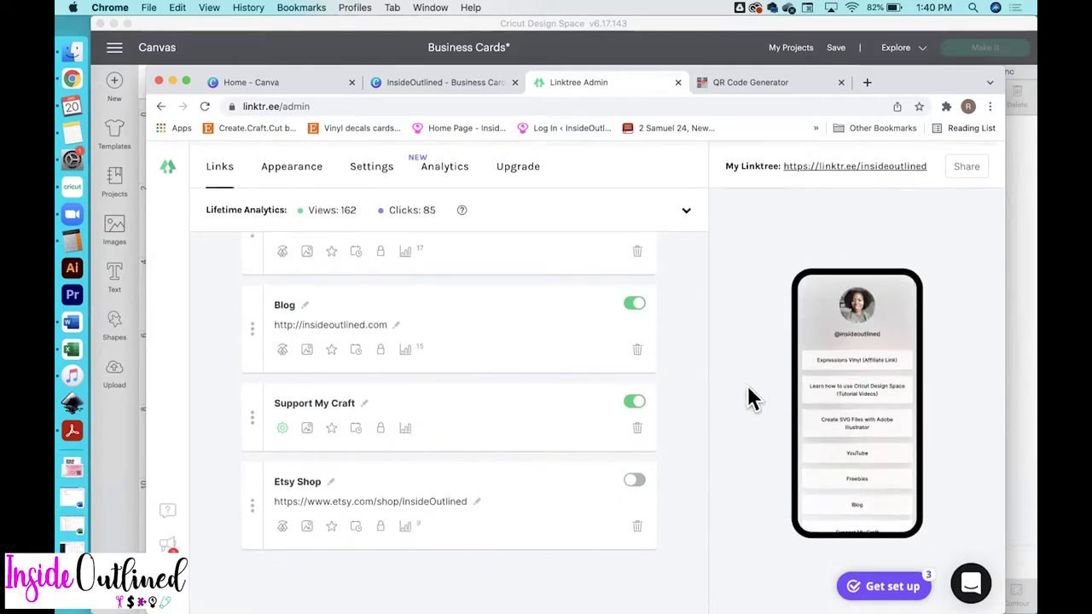
Copy the public My Linktree profile link address from the top right
{"action": "right_click", "coordinate": [888, 164]}
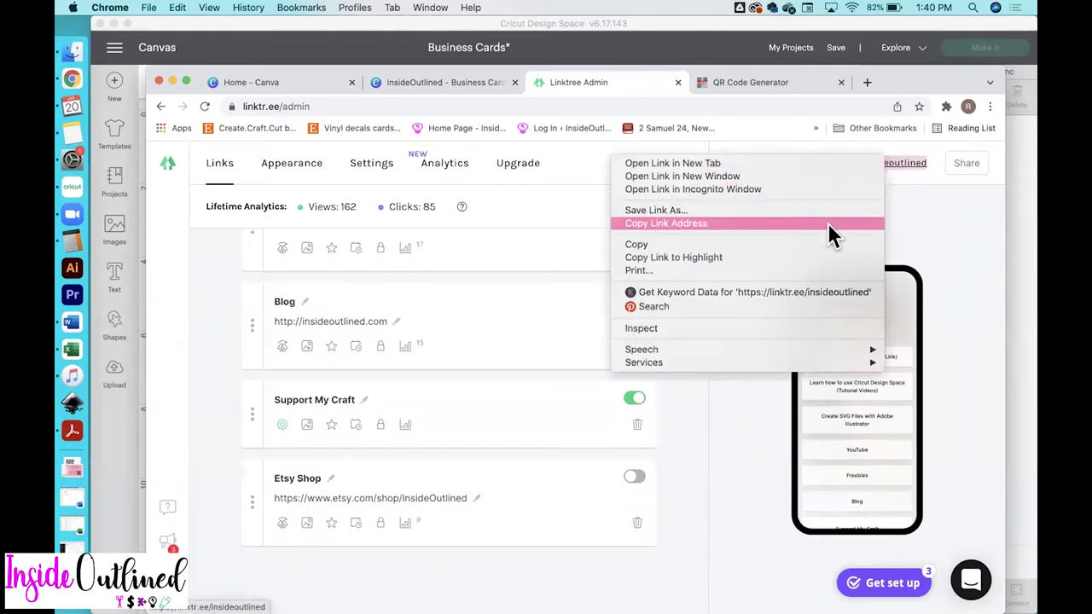
{"action": "left_click", "coordinate": [828, 223]}
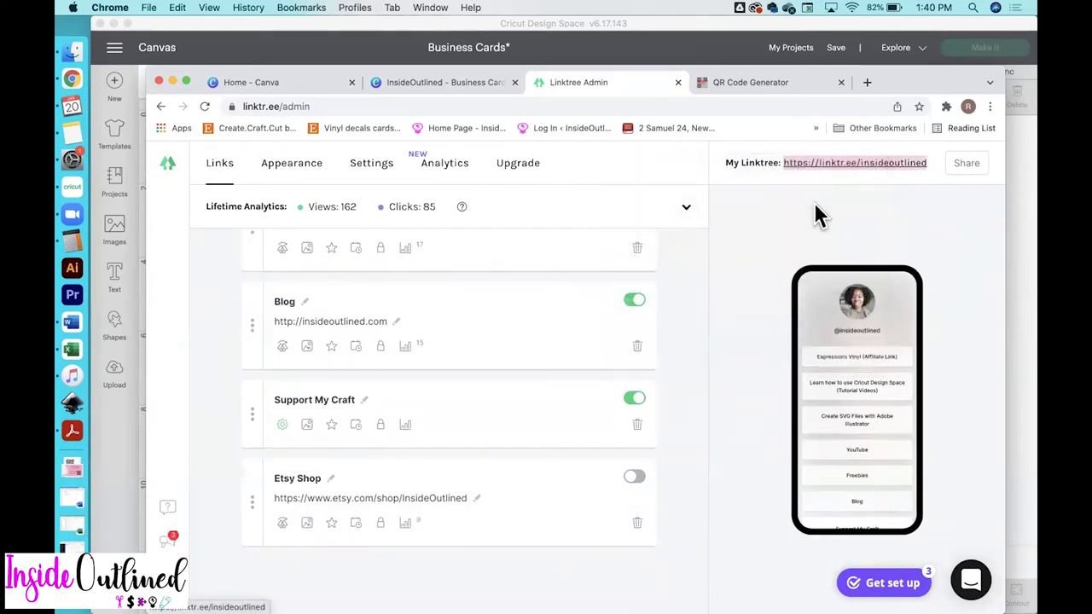
{"action": "left_click", "coordinate": [766, 85]}
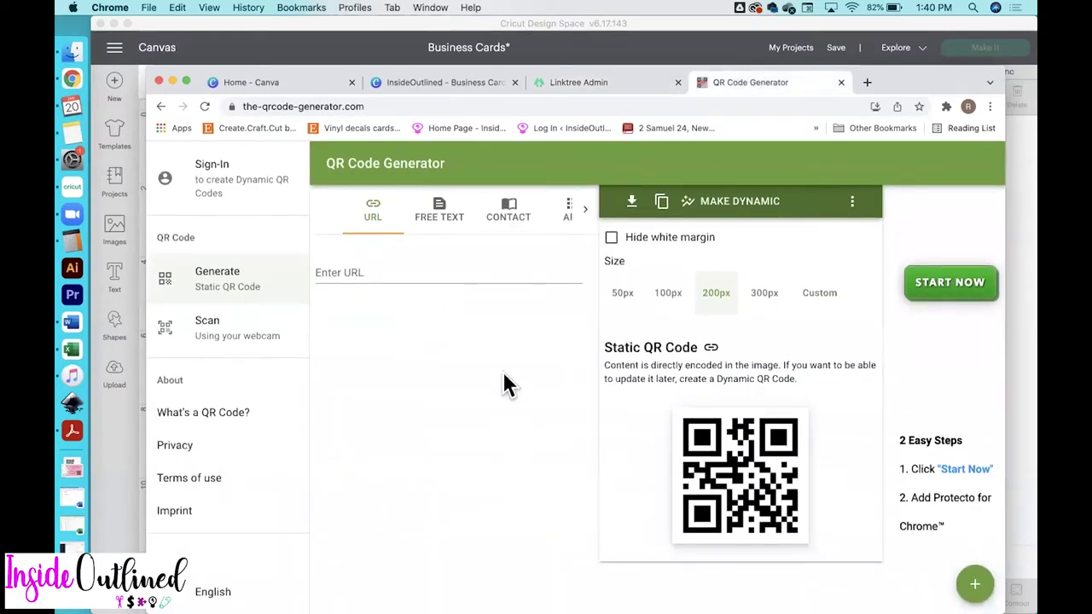
{"action": "left_click", "coordinate": [388, 271]}
{"action": "left_click", "coordinate": [388, 271]}
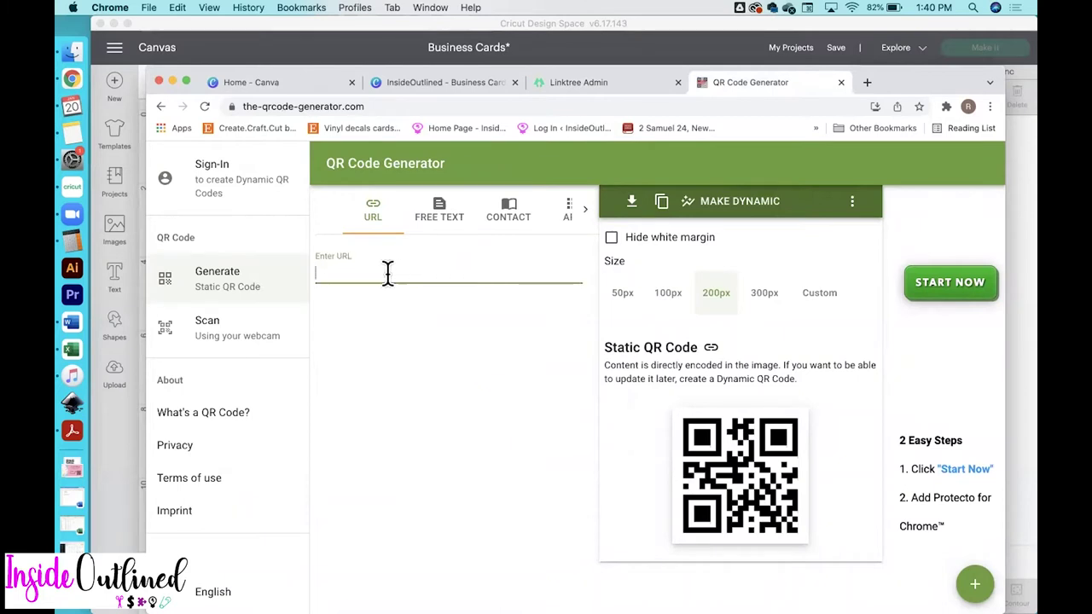
{"action": "key", "text": "super+v"}
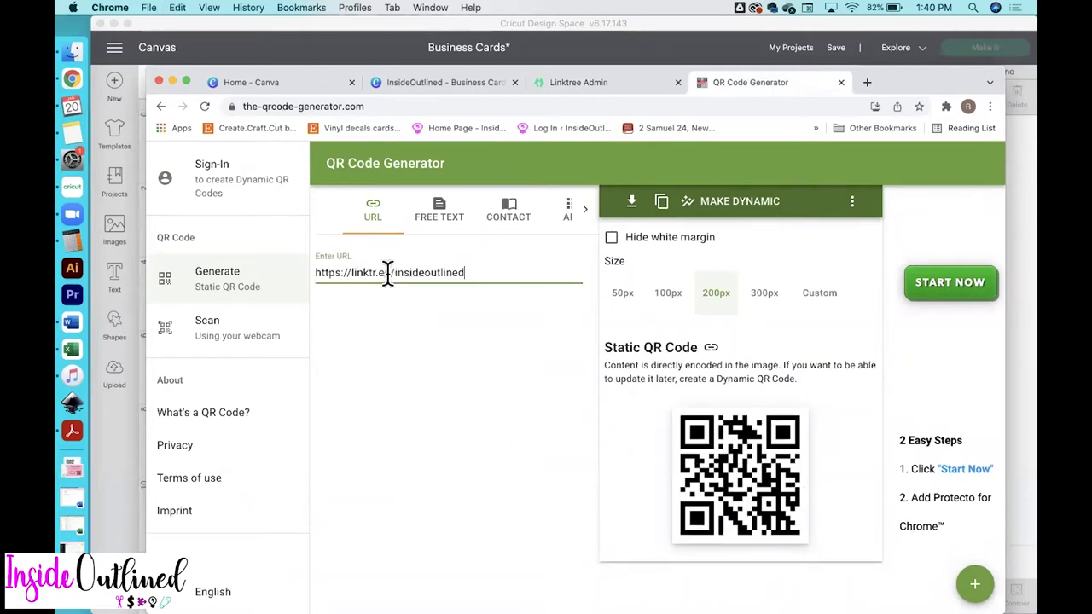
{"action": "left_click", "coordinate": [856, 206]}
{"action": "left_click", "coordinate": [854, 205]}
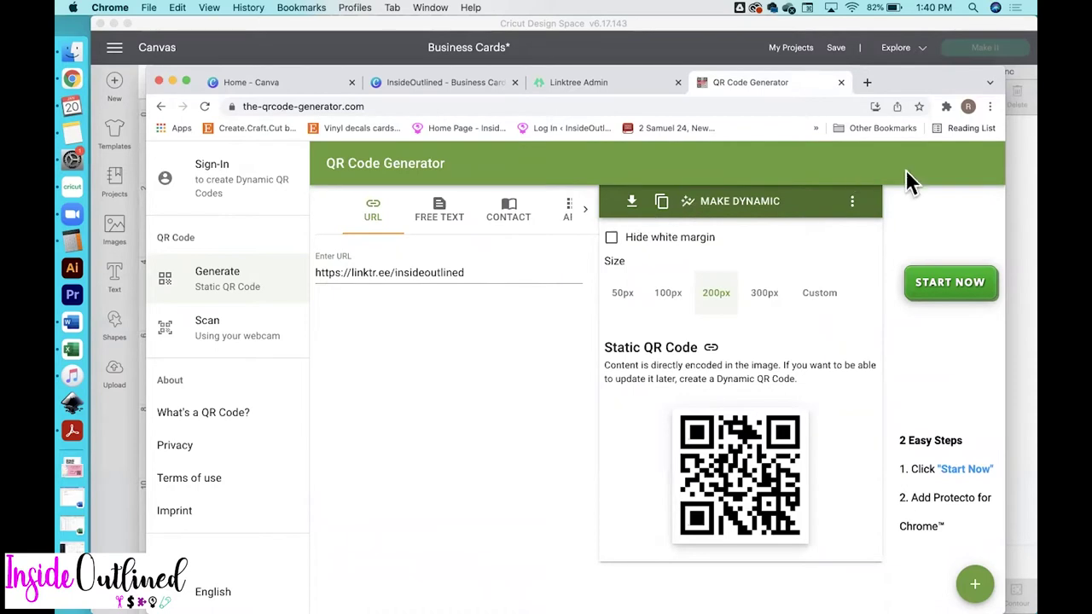
Download the QR code as SVG 'InsideOutlined QR Code LinkTree' into Cricut Business Cards
{"action": "left_click", "coordinate": [633, 202]}
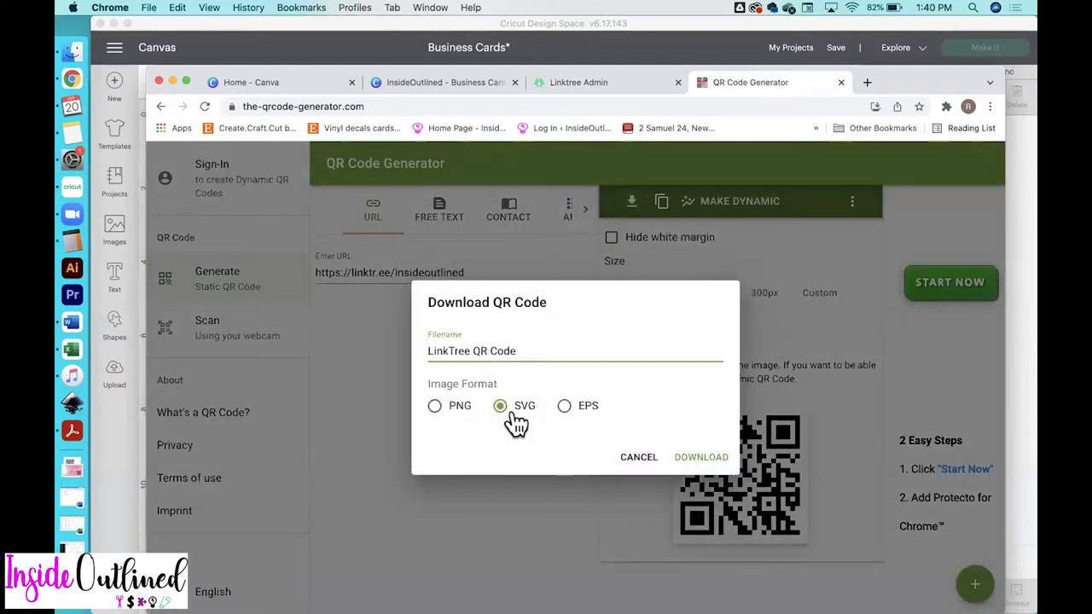
{"action": "triple_click", "coordinate": [457, 350]}
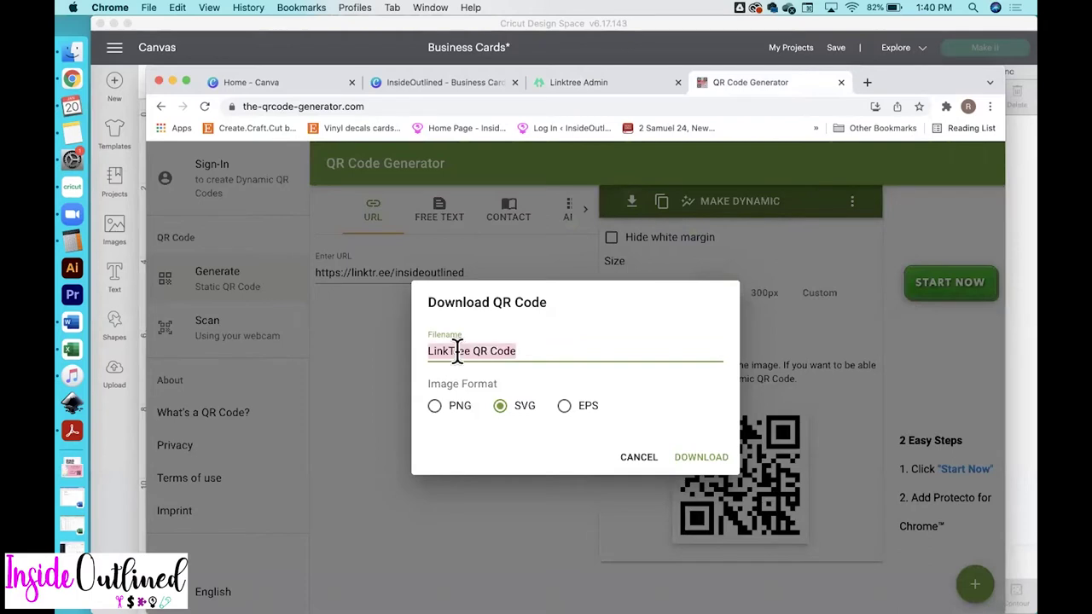
{"action": "key", "text": "BackSpace"}
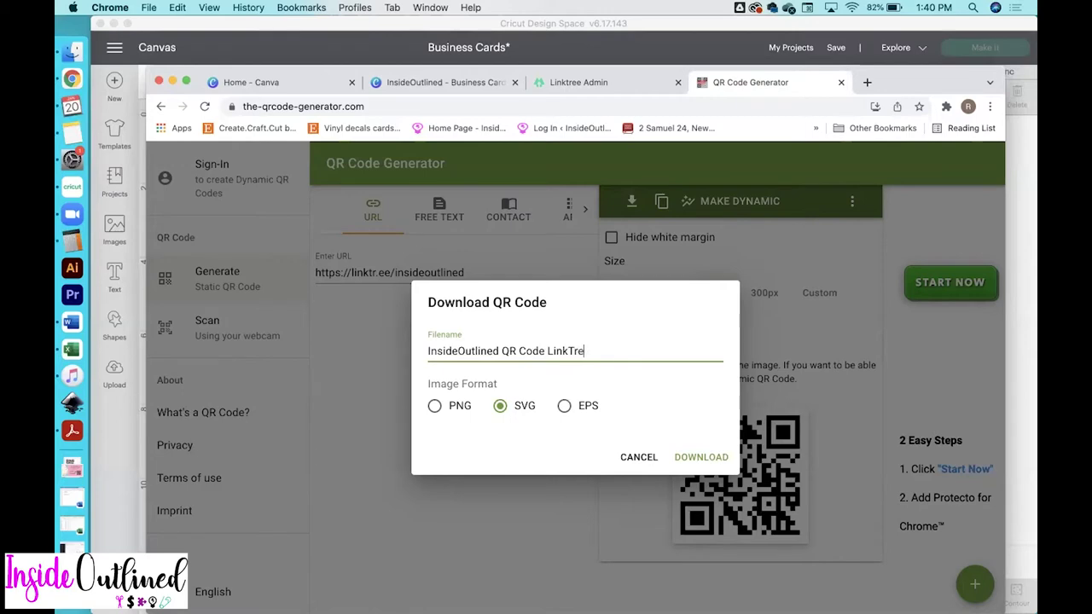
{"action": "left_click", "coordinate": [700, 459]}
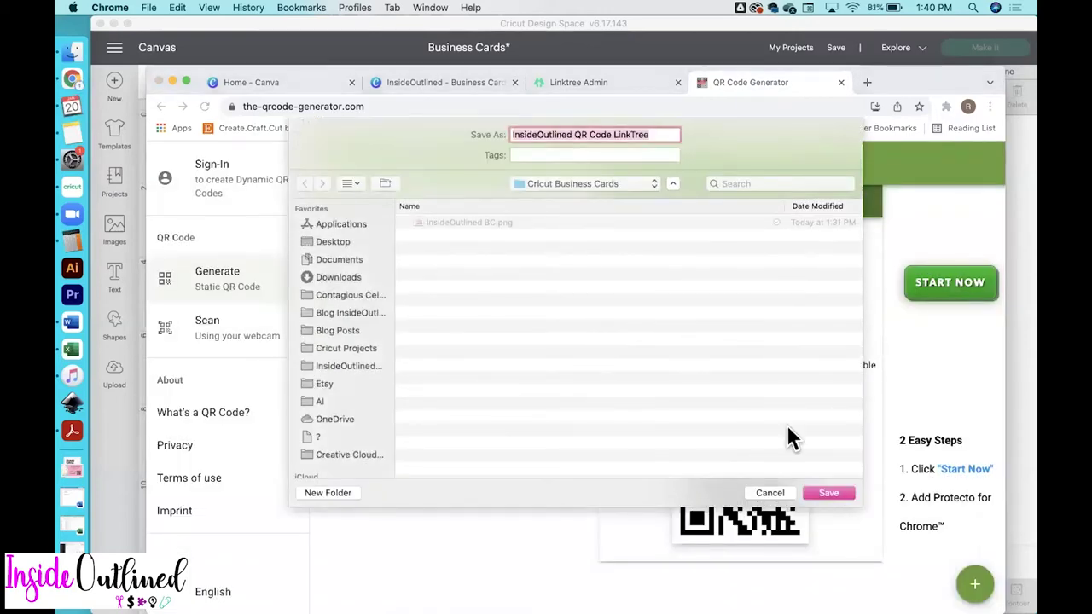
{"action": "left_click", "coordinate": [831, 492]}
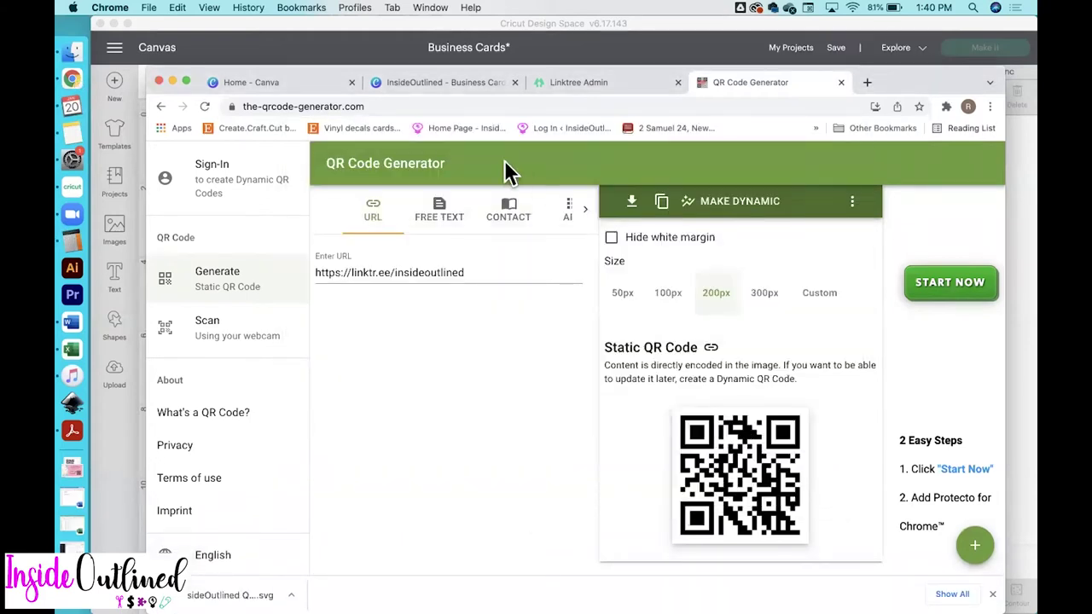
{"action": "left_click", "coordinate": [455, 80]}
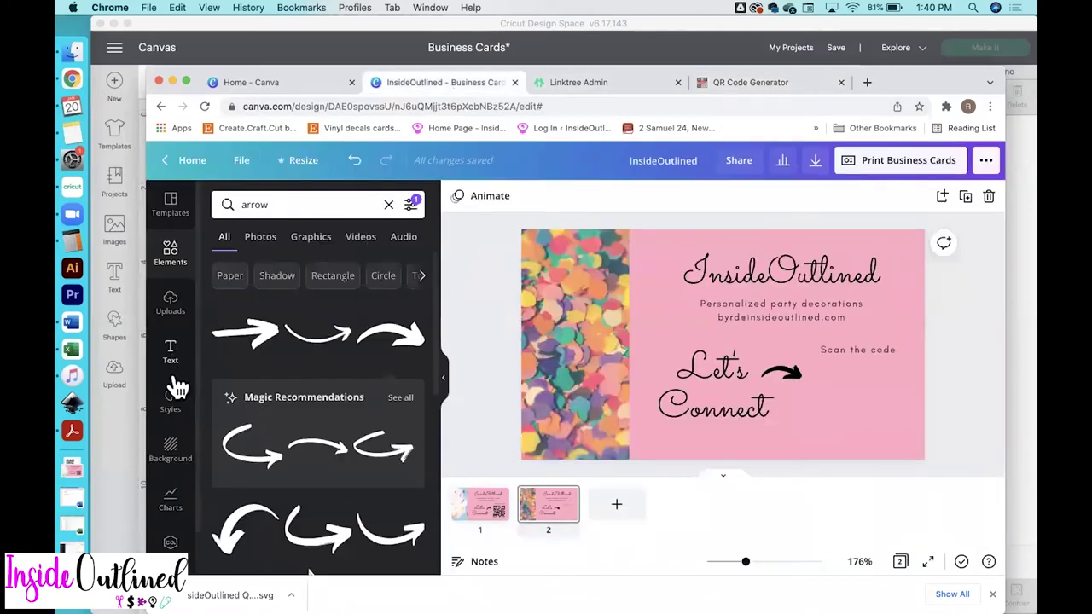
Upload the LinkTree QR code SVG from Cricut Business Cards and place it on the second card
{"action": "left_click", "coordinate": [174, 310]}
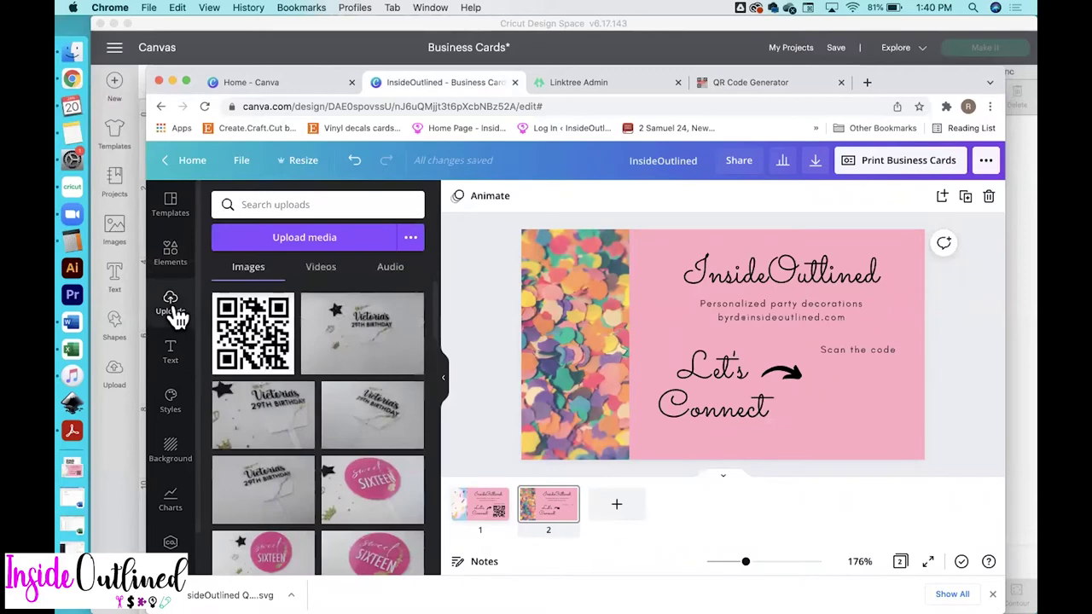
{"action": "left_click", "coordinate": [327, 240]}
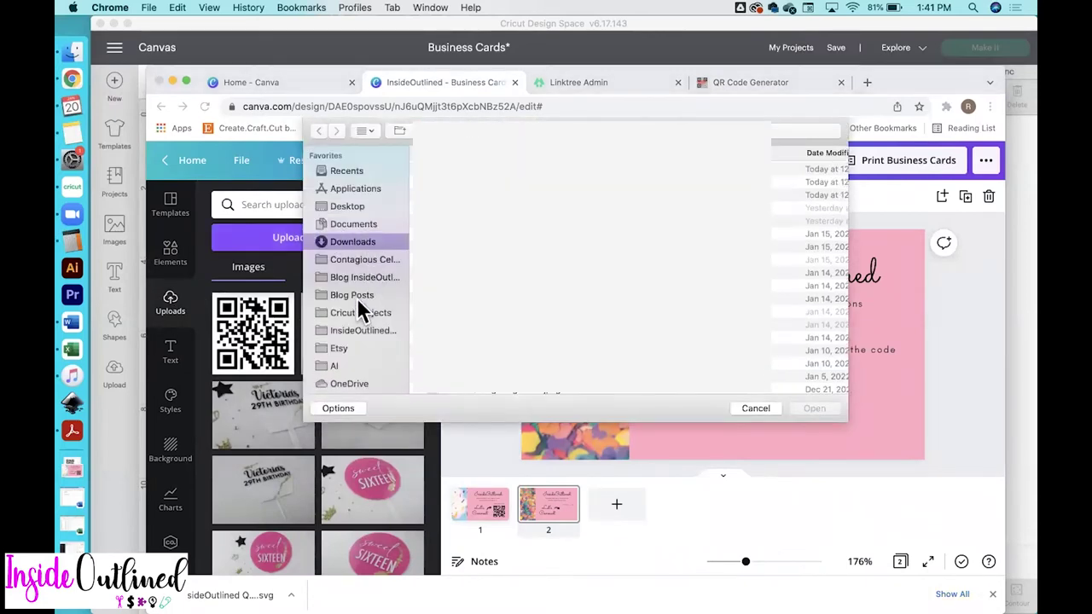
{"action": "left_click", "coordinate": [359, 298]}
{"action": "double_click", "coordinate": [811, 169]}
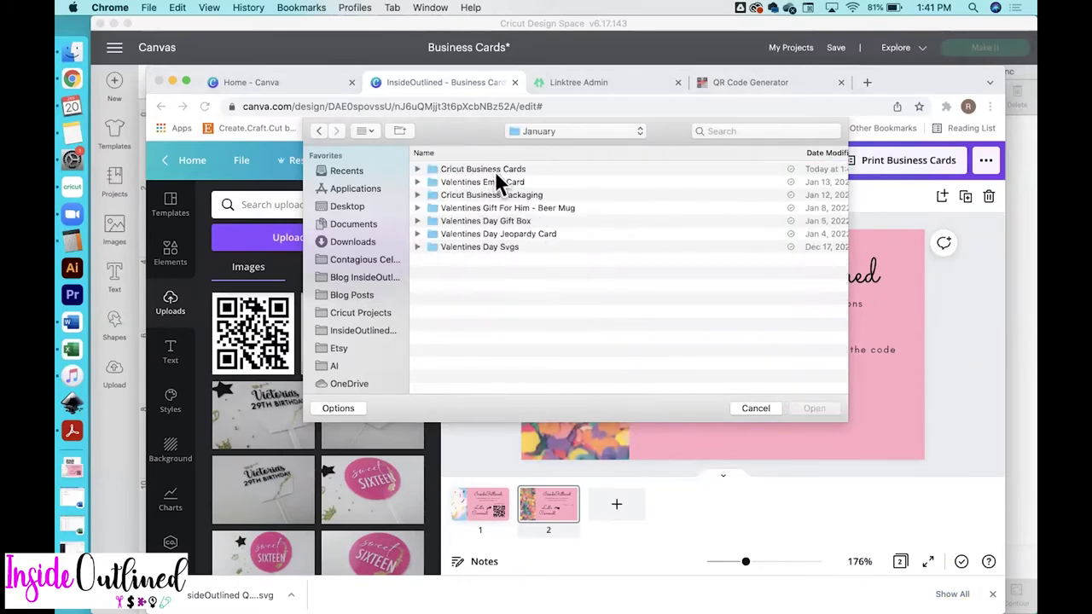
{"action": "double_click", "coordinate": [492, 171]}
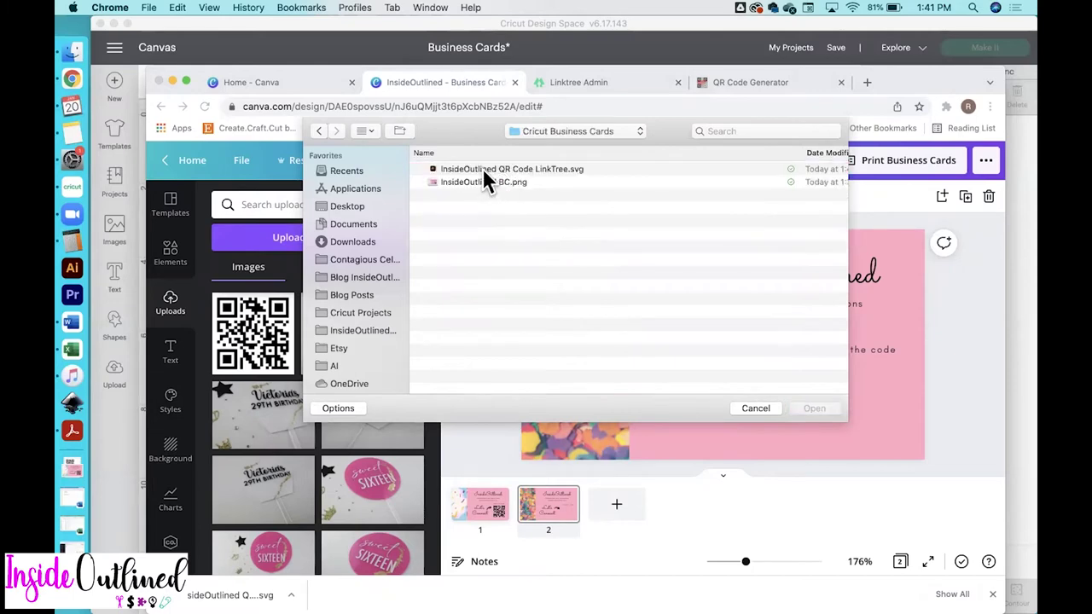
{"action": "left_click", "coordinate": [484, 172]}
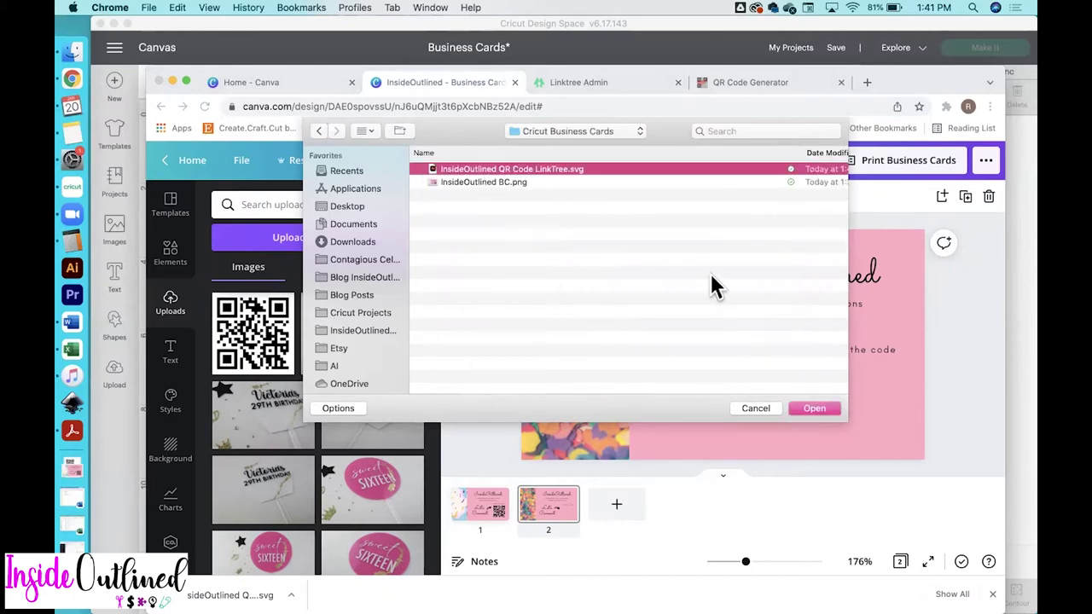
{"action": "left_click", "coordinate": [817, 414]}
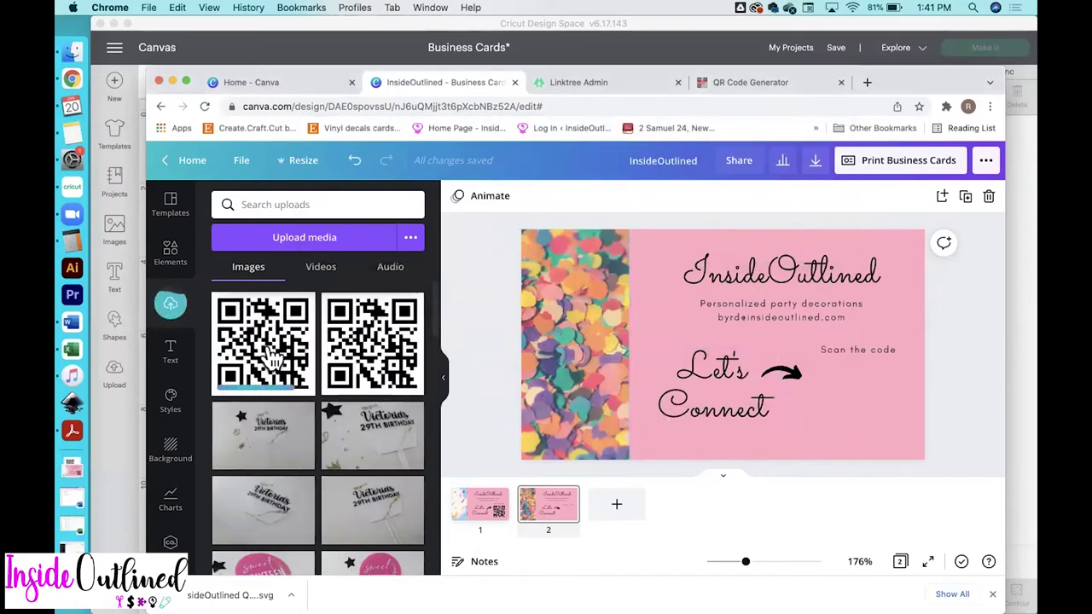
{"action": "left_click", "coordinate": [271, 358]}
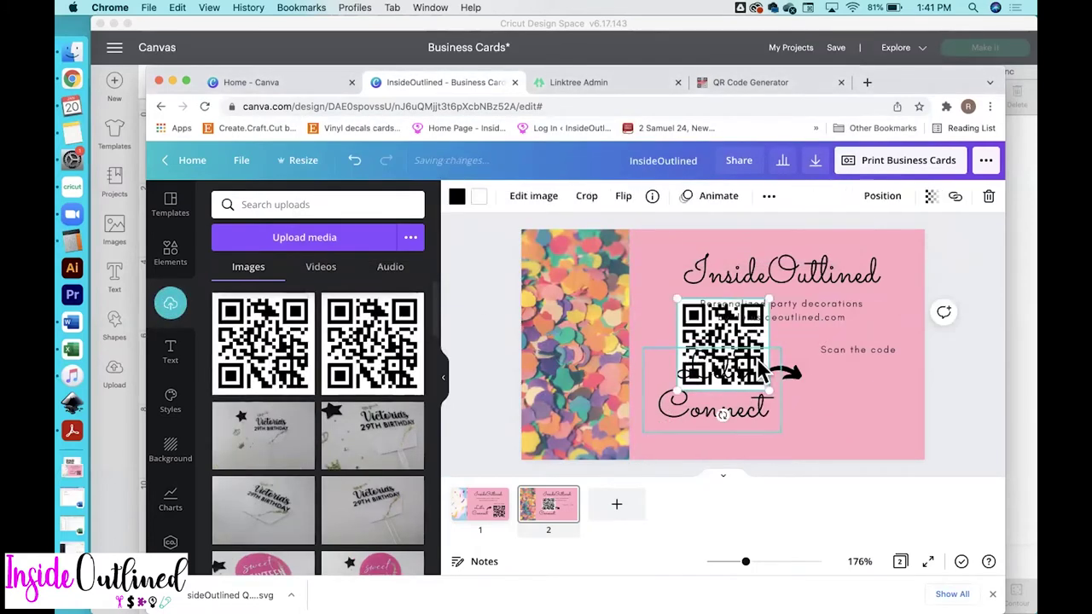
Move the QR code beside the arrow and make its white background pink
{"action": "left_click_drag", "start_coordinate": [682, 342], "coordinate": [803, 376]}
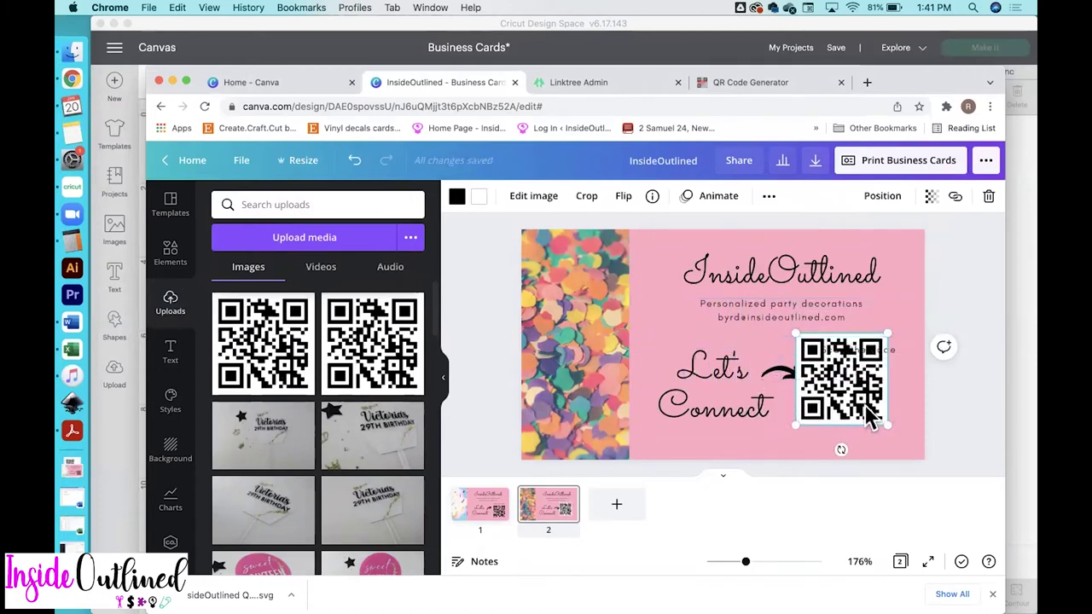
{"action": "left_click_drag", "start_coordinate": [865, 409], "coordinate": [878, 415]}
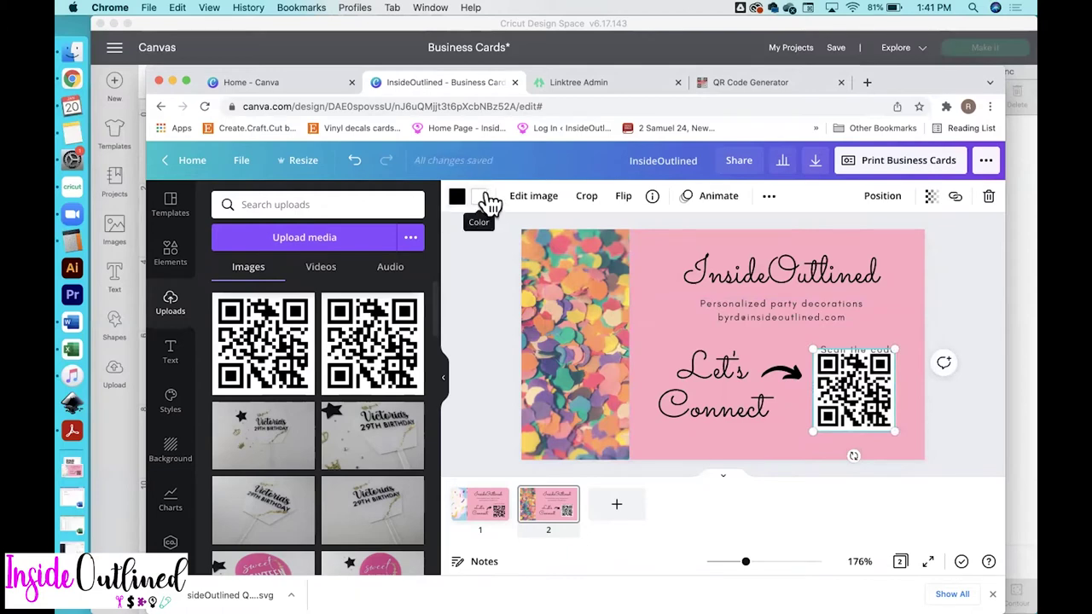
{"action": "left_click", "coordinate": [485, 198]}
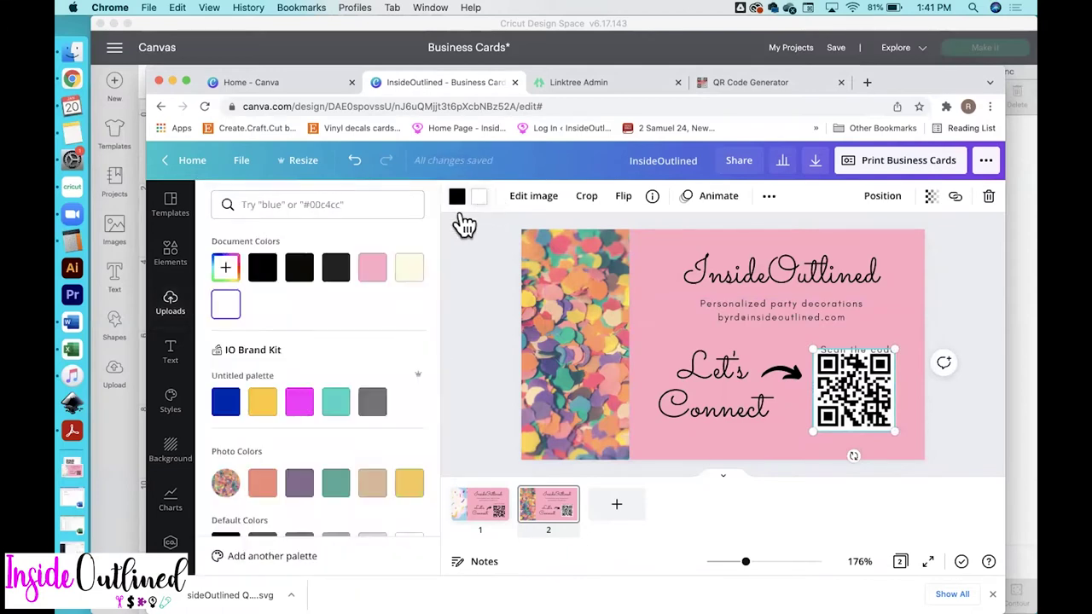
{"action": "left_click", "coordinate": [374, 274]}
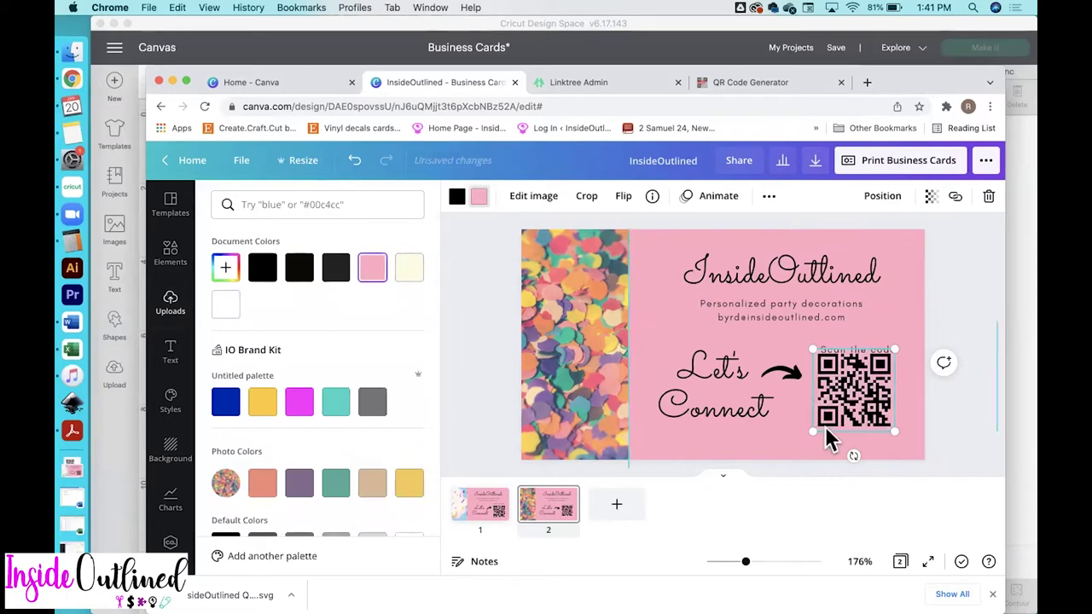
{"action": "left_click", "coordinate": [900, 390]}
Raise 'Scan the code', nudge the QR code right, and tilt the arrow toward it
{"action": "left_click", "coordinate": [971, 454]}
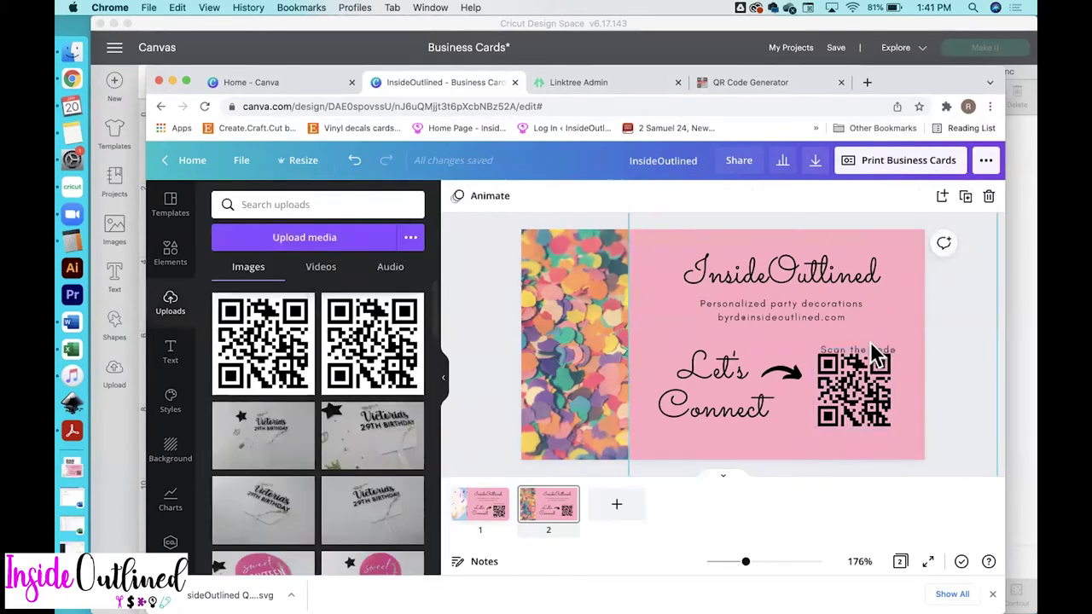
{"action": "left_click_drag", "start_coordinate": [867, 350], "coordinate": [870, 341]}
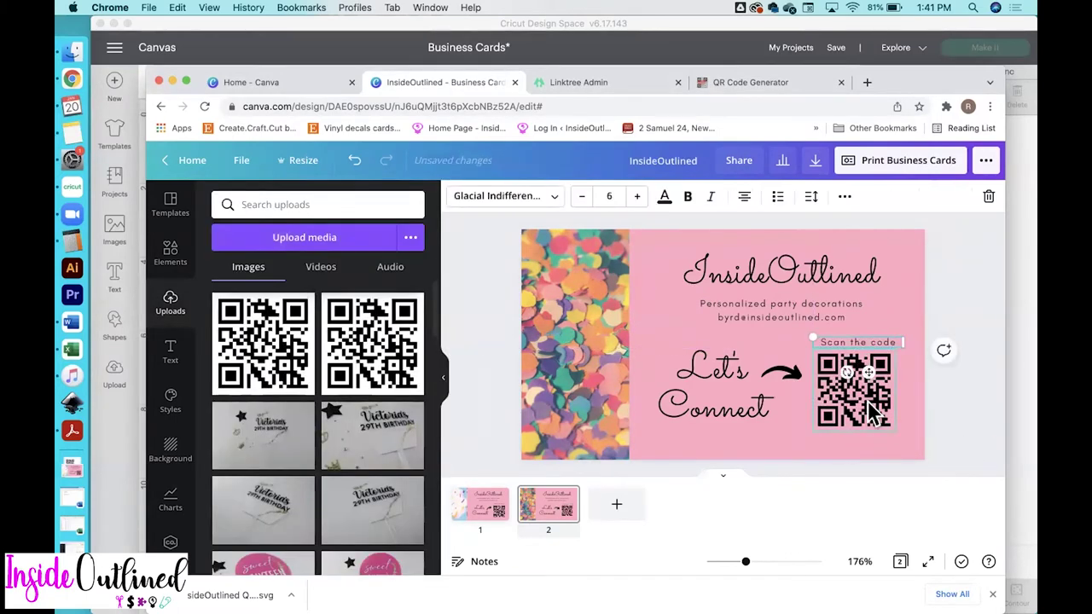
{"action": "left_click_drag", "start_coordinate": [870, 407], "coordinate": [876, 406]}
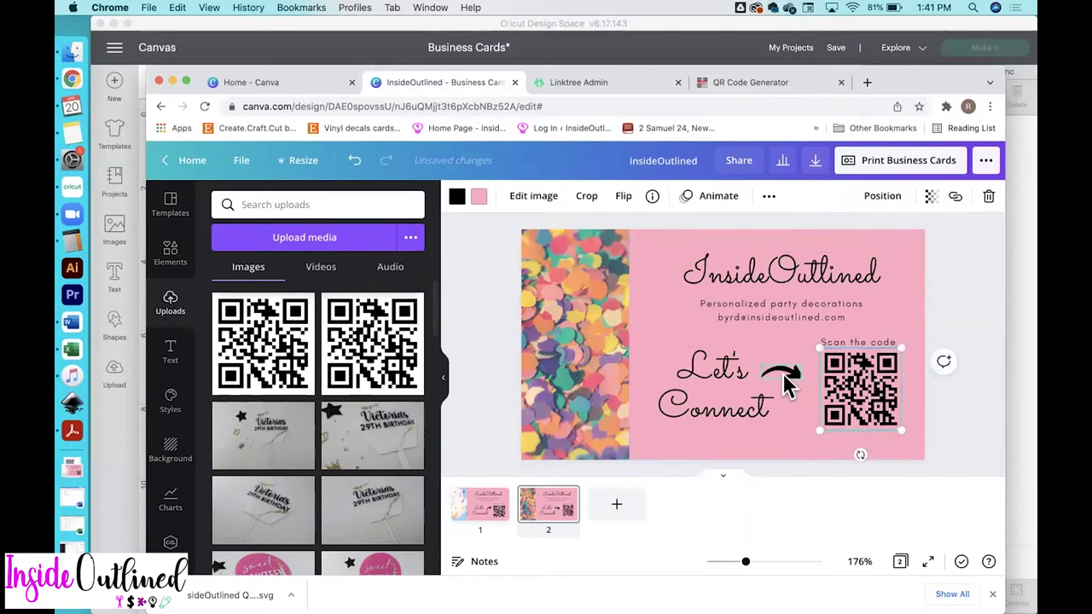
{"action": "left_click_drag", "start_coordinate": [782, 374], "coordinate": [787, 410]}
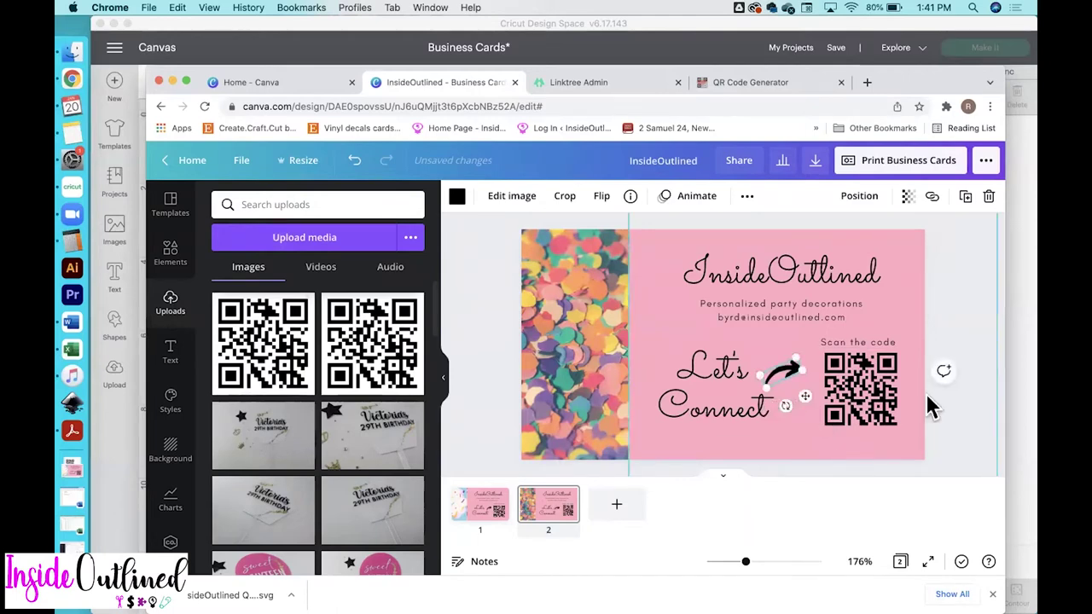
{"action": "left_click", "coordinate": [965, 418]}
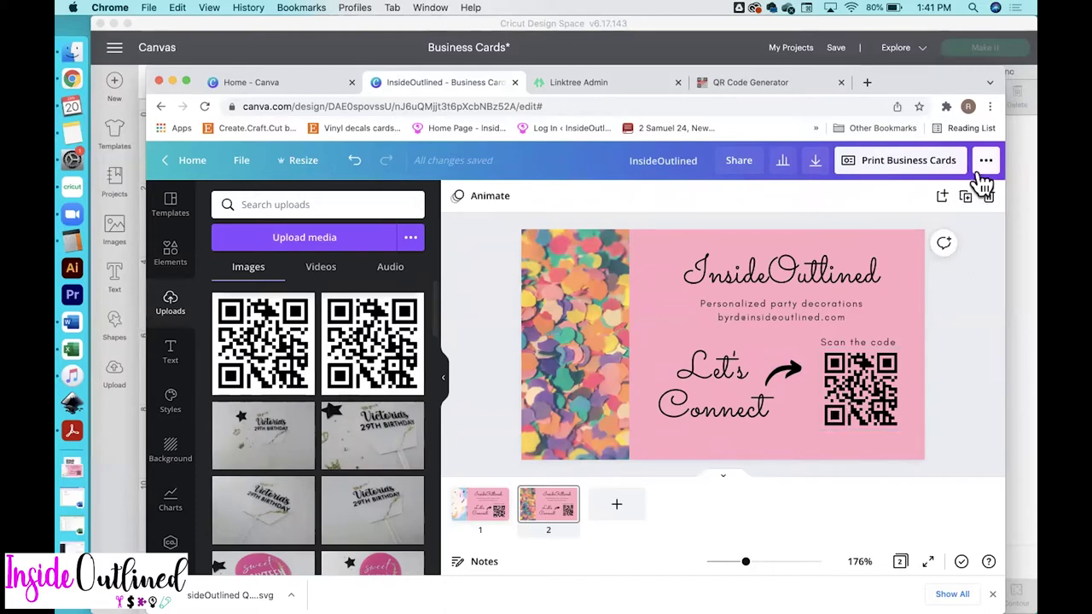
{"action": "left_click", "coordinate": [986, 162]}
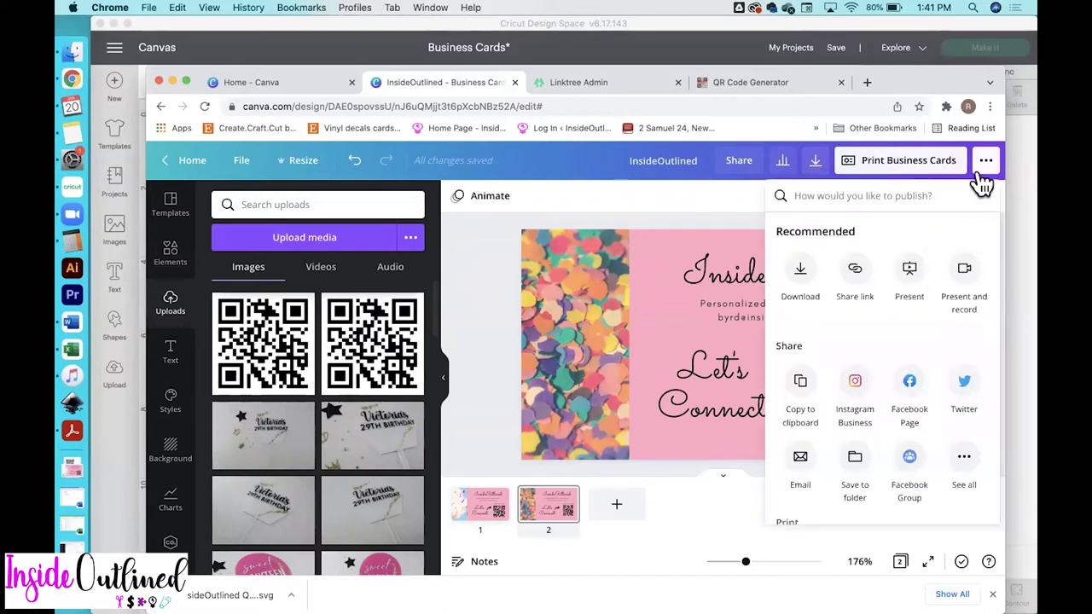
Download only Page 2 of the card as a PNG
{"action": "left_click", "coordinate": [804, 283]}
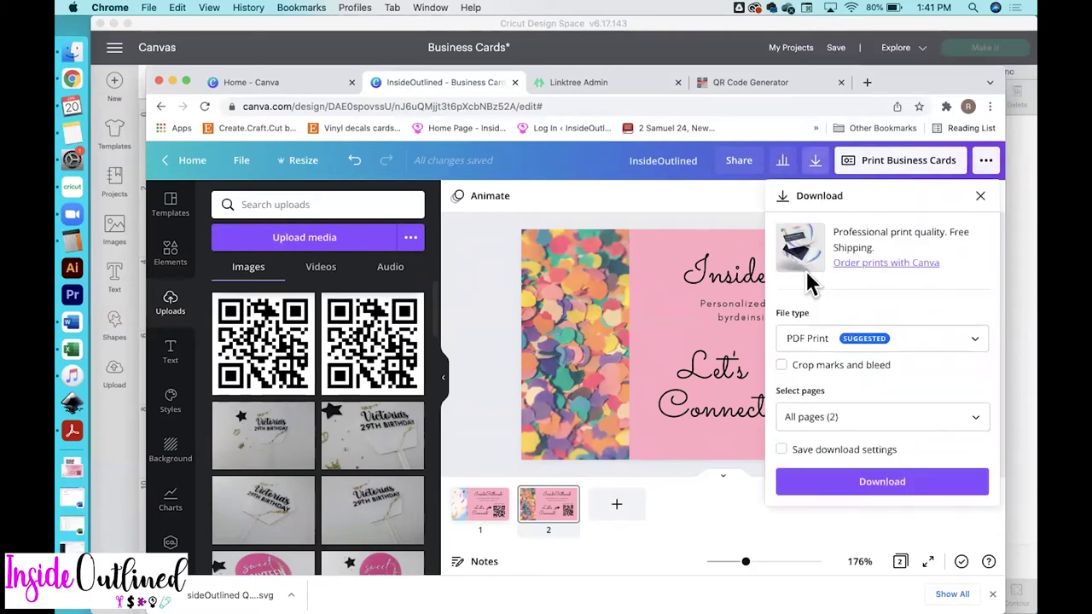
{"action": "left_click", "coordinate": [954, 341]}
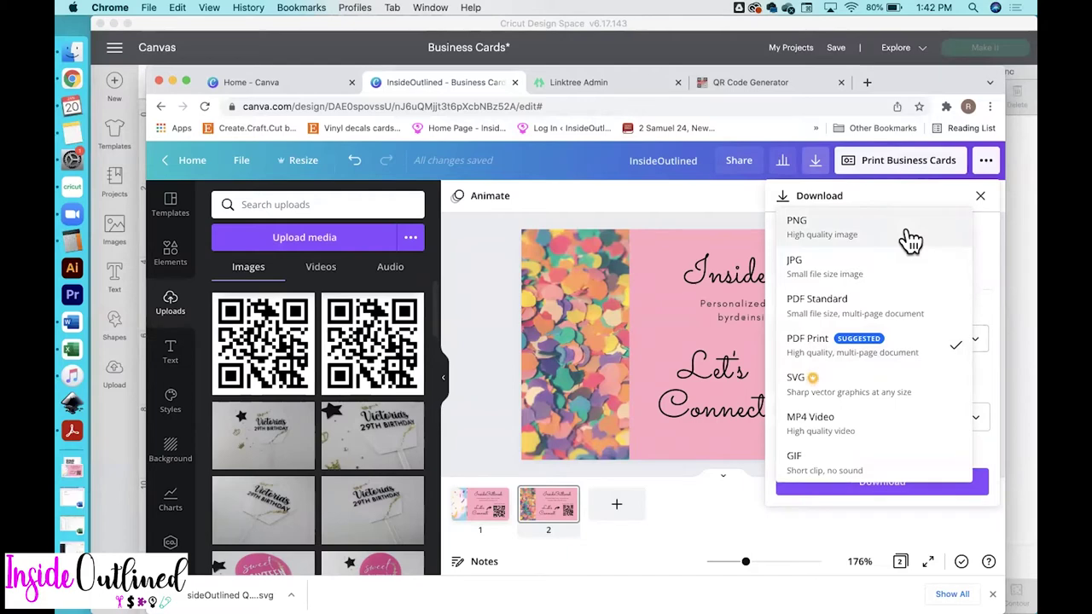
{"action": "left_click", "coordinate": [910, 241]}
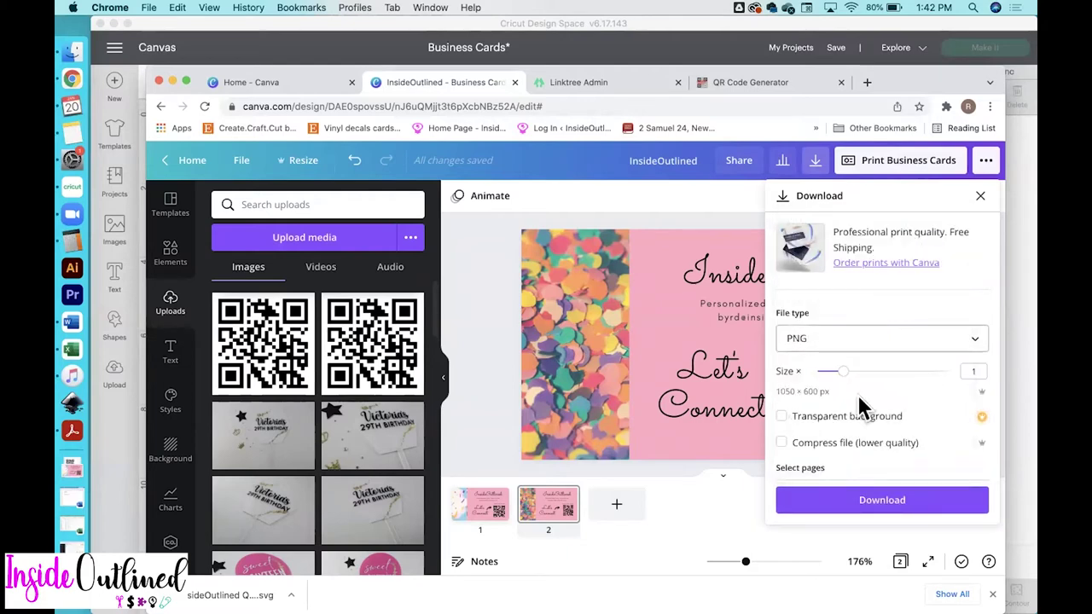
{"action": "scroll", "coordinate": [865, 462], "scroll_direction": "down", "scroll_amount": 2}
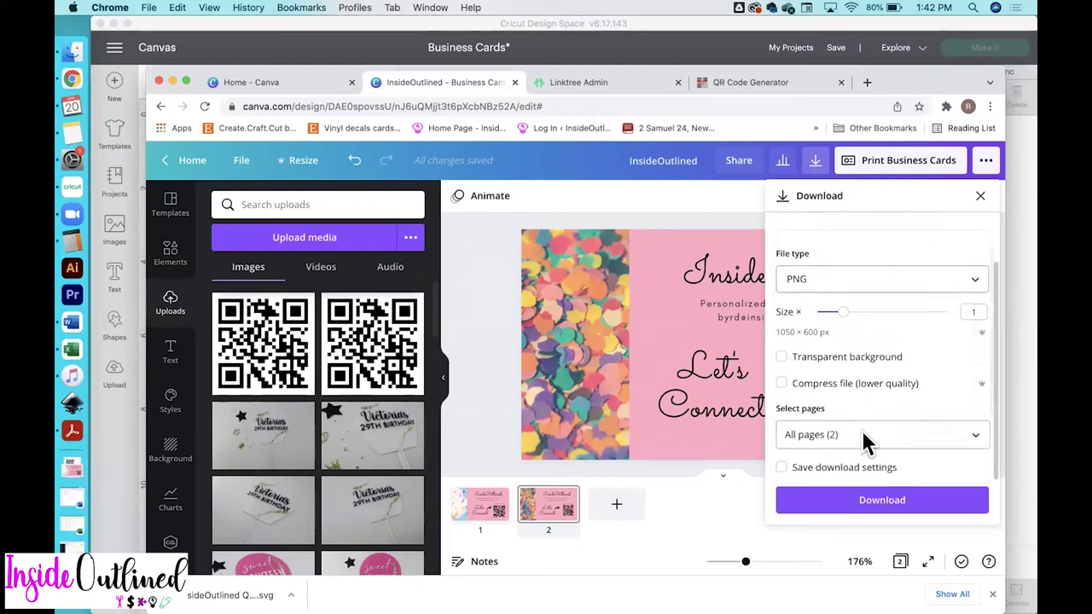
{"action": "left_click", "coordinate": [864, 436]}
{"action": "left_click", "coordinate": [825, 312]}
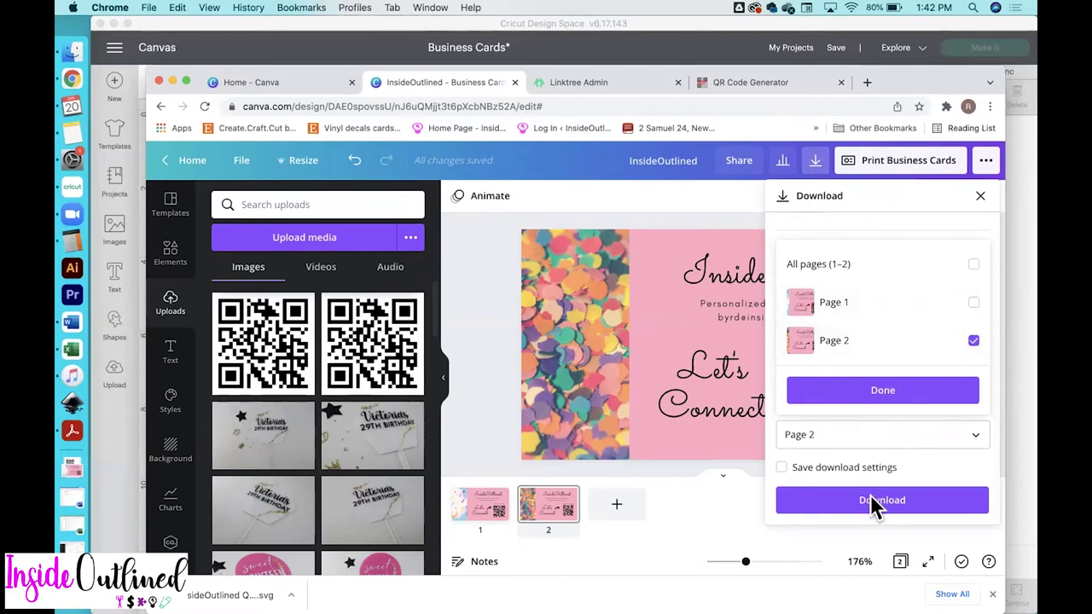
{"action": "left_click", "coordinate": [897, 507]}
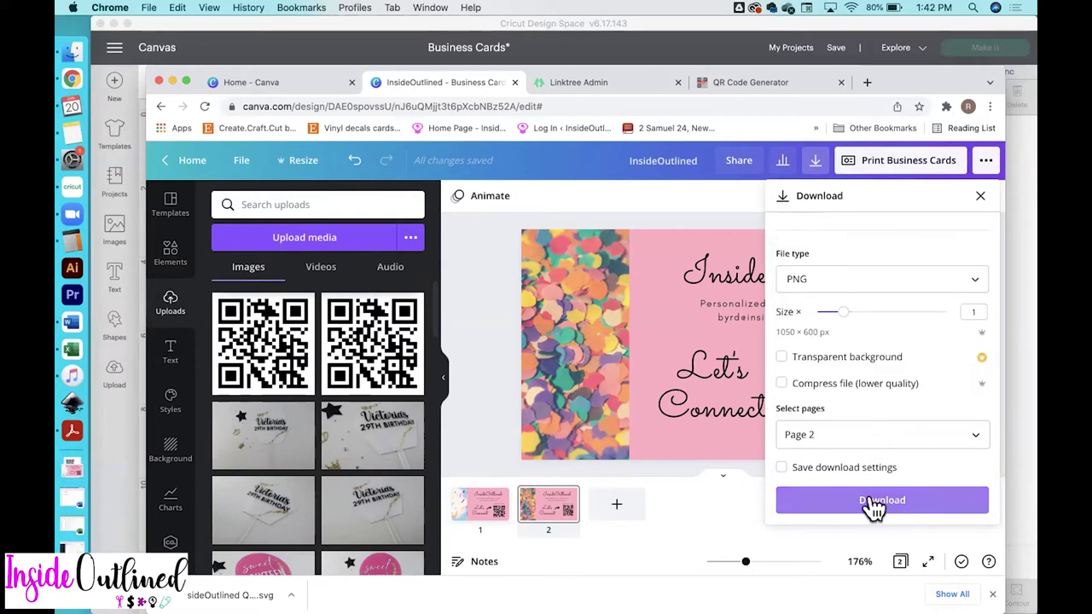
{"action": "left_click", "coordinate": [877, 505]}
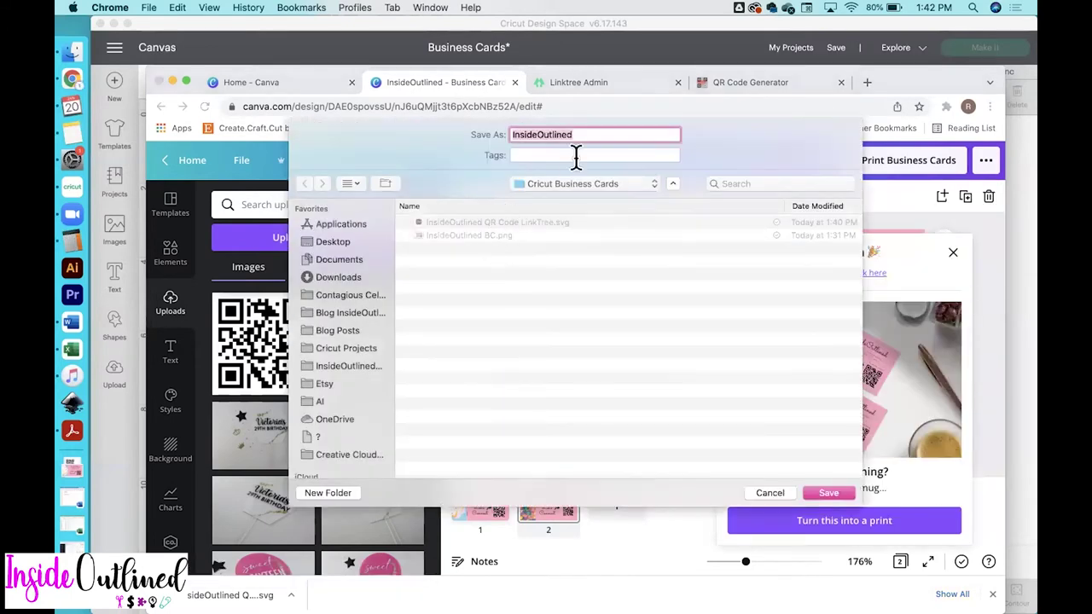
Name the PNG with 'Business Card 2' and save it into Cricut Business Cards
{"action": "left_click", "coordinate": [595, 135]}
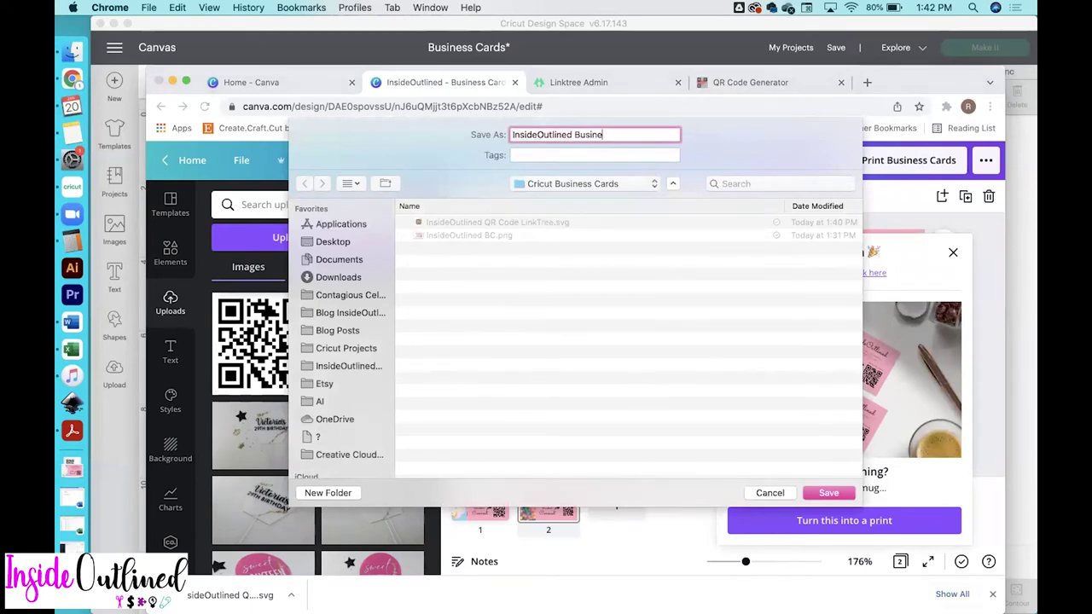
{"action": "type", "text": "Business Card 2"}
{"action": "left_click", "coordinate": [828, 494]}
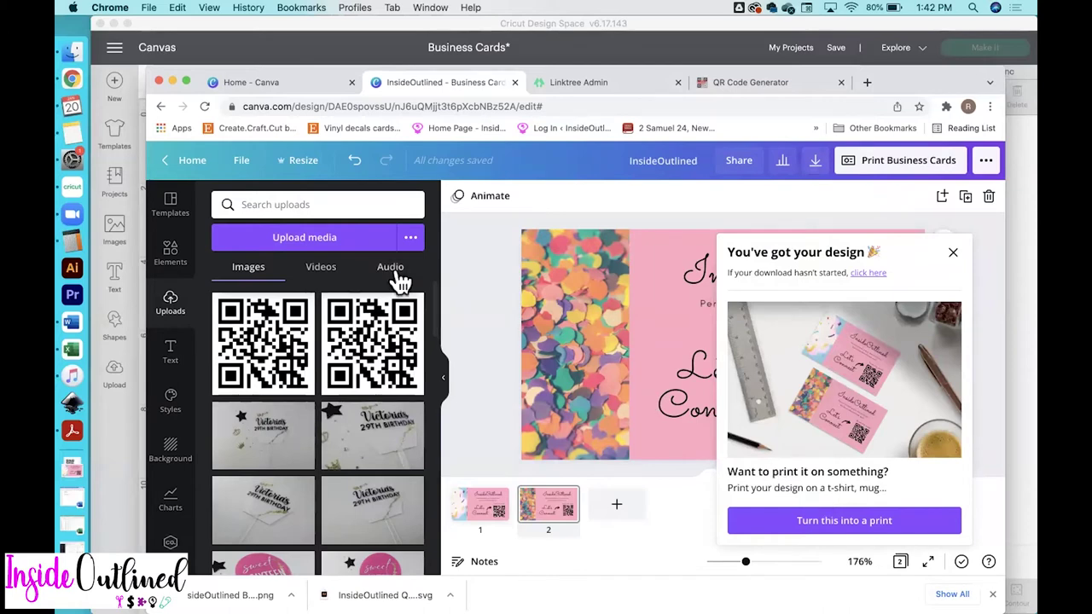
{"action": "left_click", "coordinate": [218, 50]}
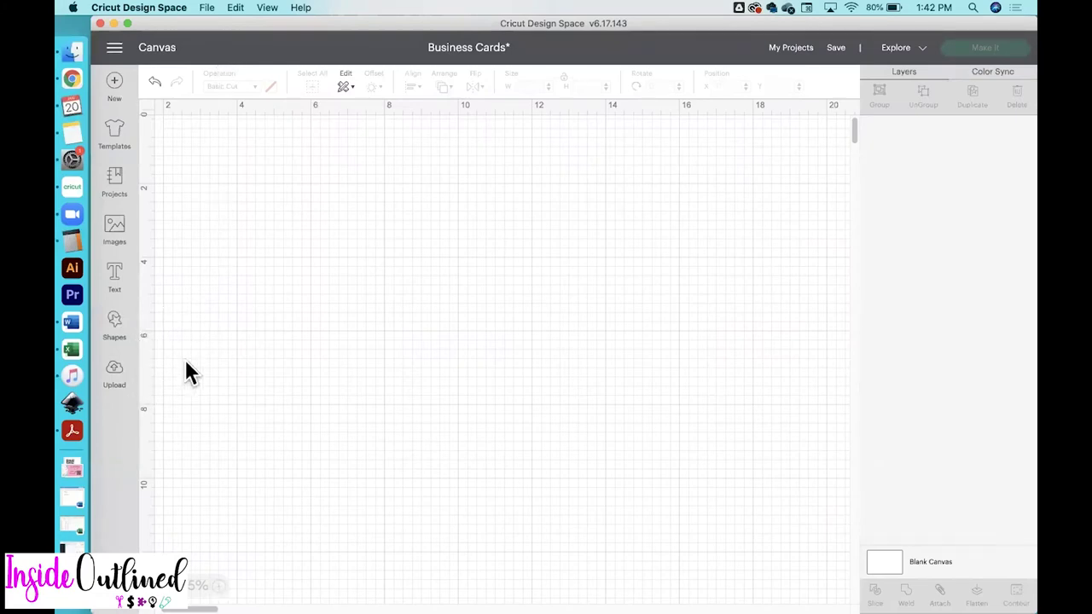
Upload InsideOutlined Business Card 1.png, marking it as a complex image
{"action": "left_click", "coordinate": [115, 375]}
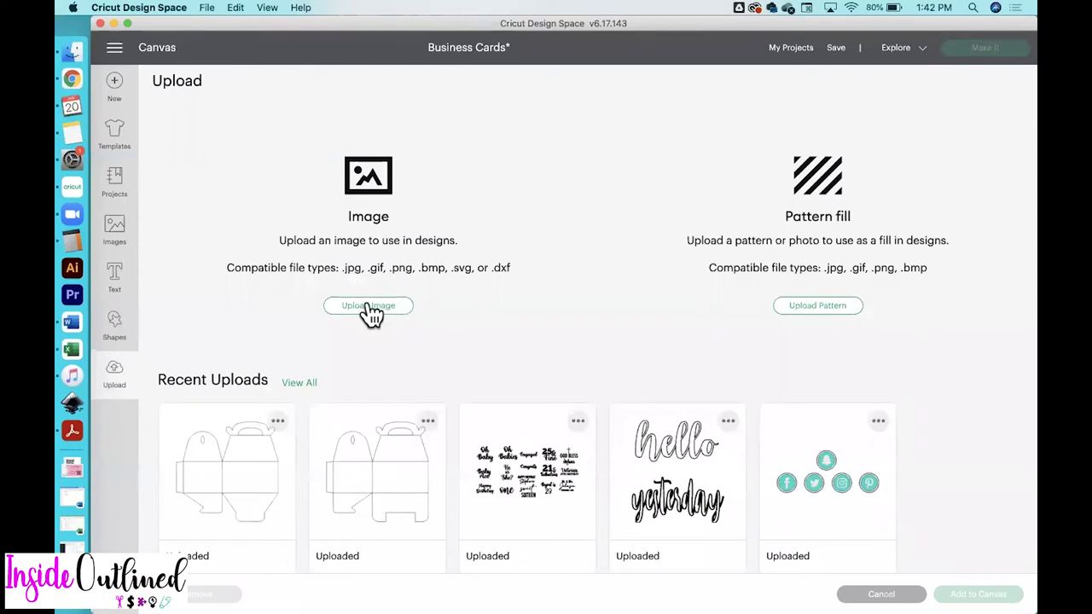
{"action": "left_click", "coordinate": [369, 307]}
{"action": "left_click", "coordinate": [577, 330]}
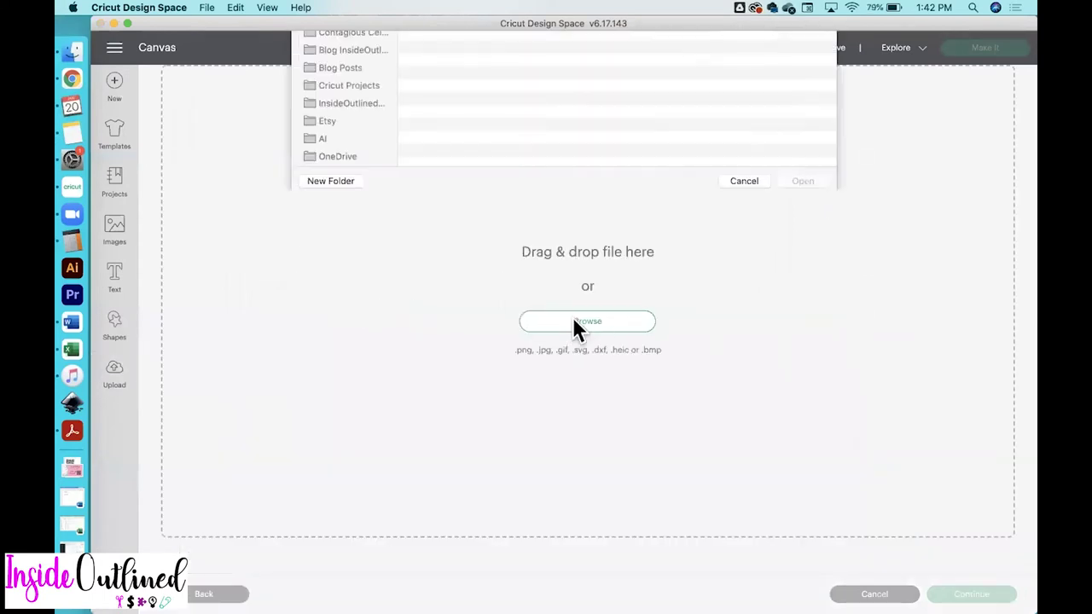
{"action": "left_click", "coordinate": [522, 83]}
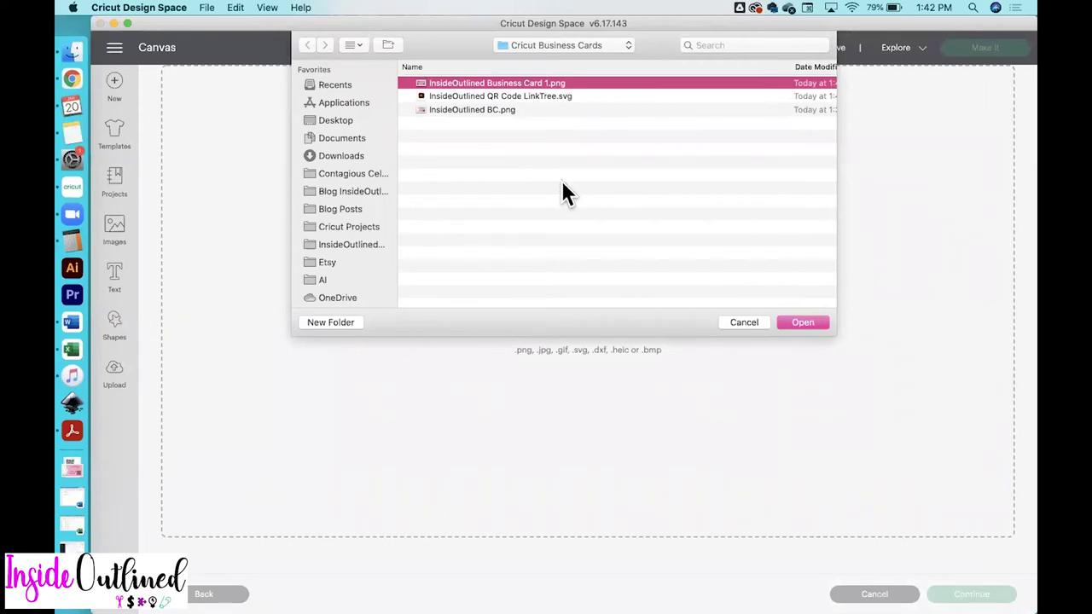
{"action": "left_click", "coordinate": [807, 322]}
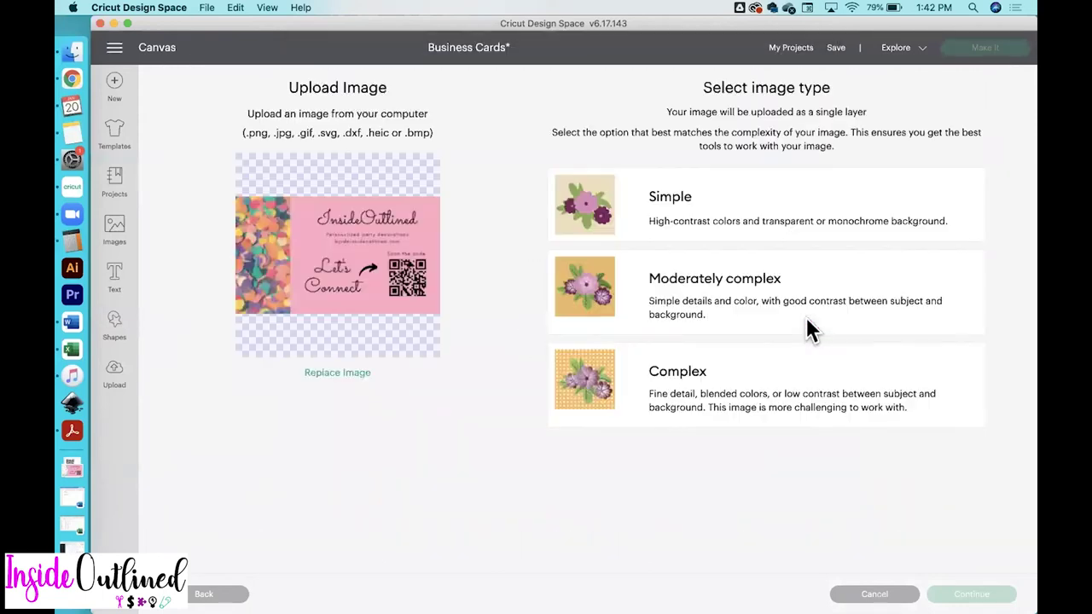
{"action": "left_click", "coordinate": [713, 394]}
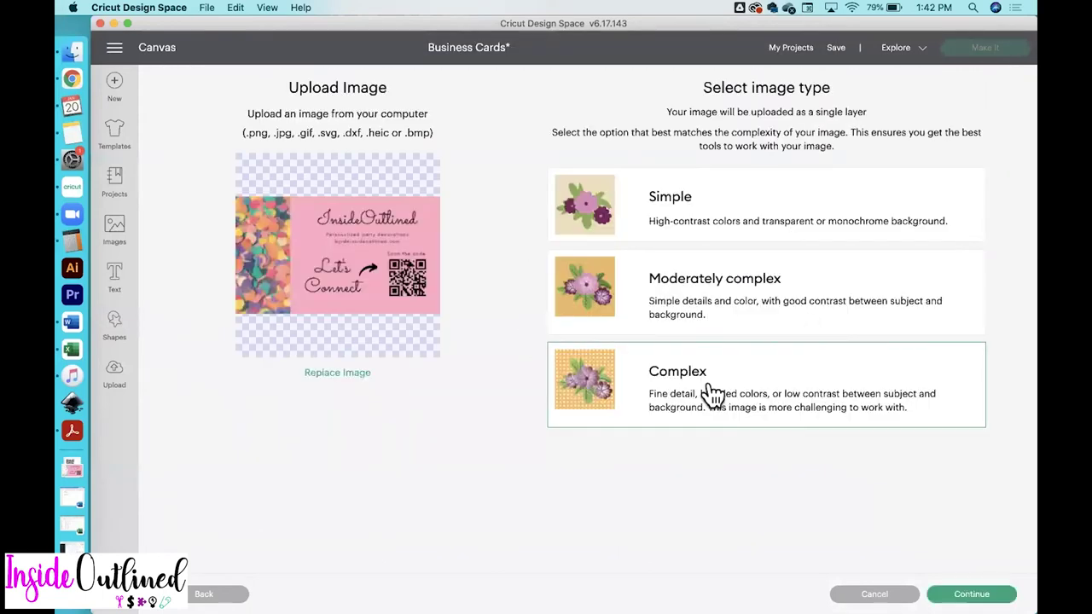
Keep its background, save it as a Print Then Cut image, and add it to the canvas
{"action": "left_click", "coordinate": [969, 593]}
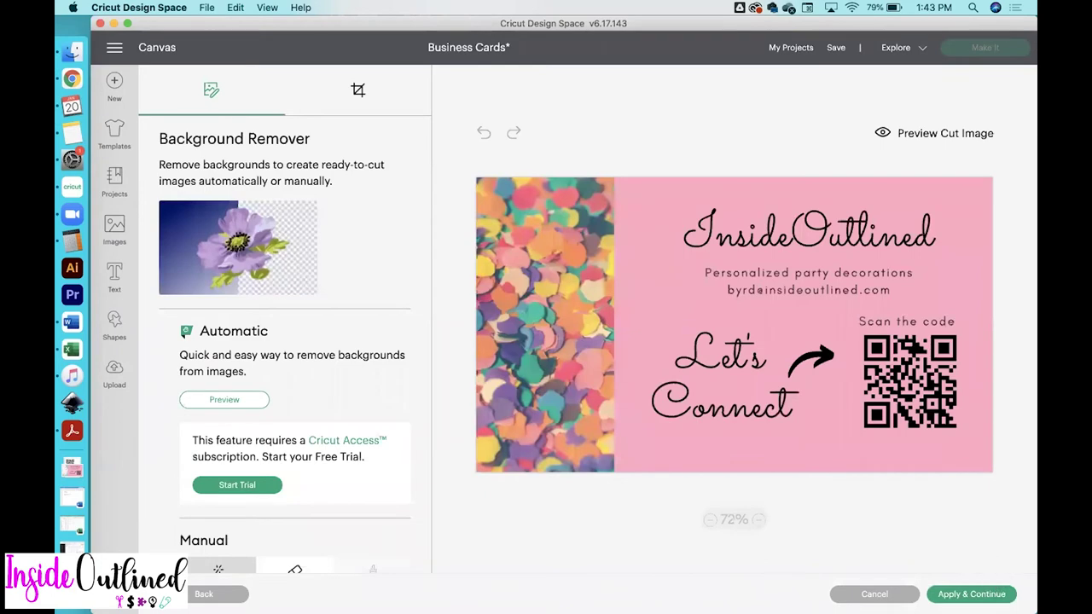
{"action": "left_click", "coordinate": [972, 594]}
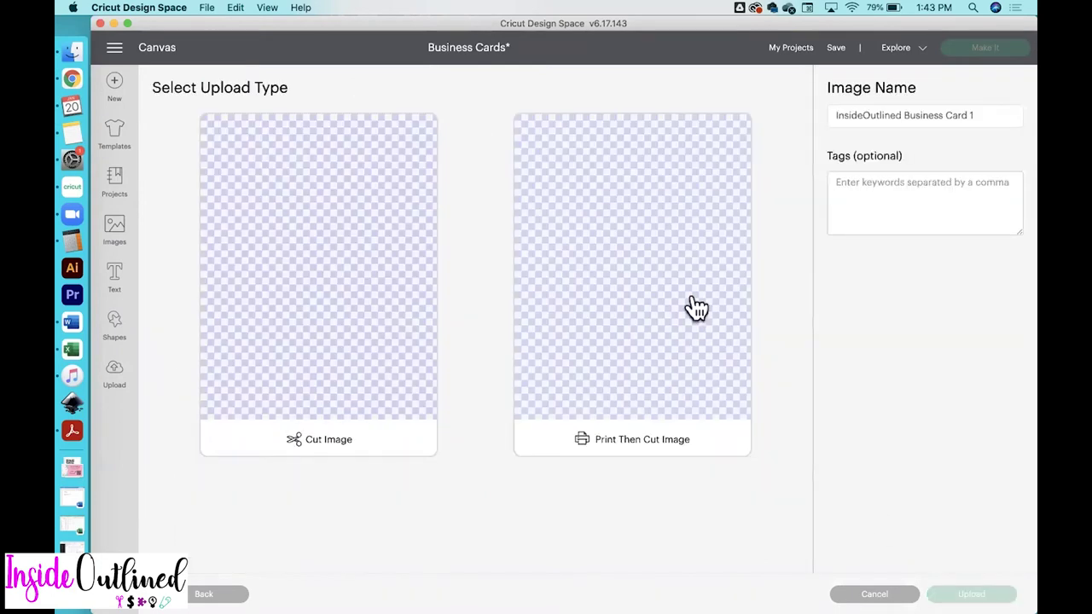
{"action": "left_click", "coordinate": [662, 252]}
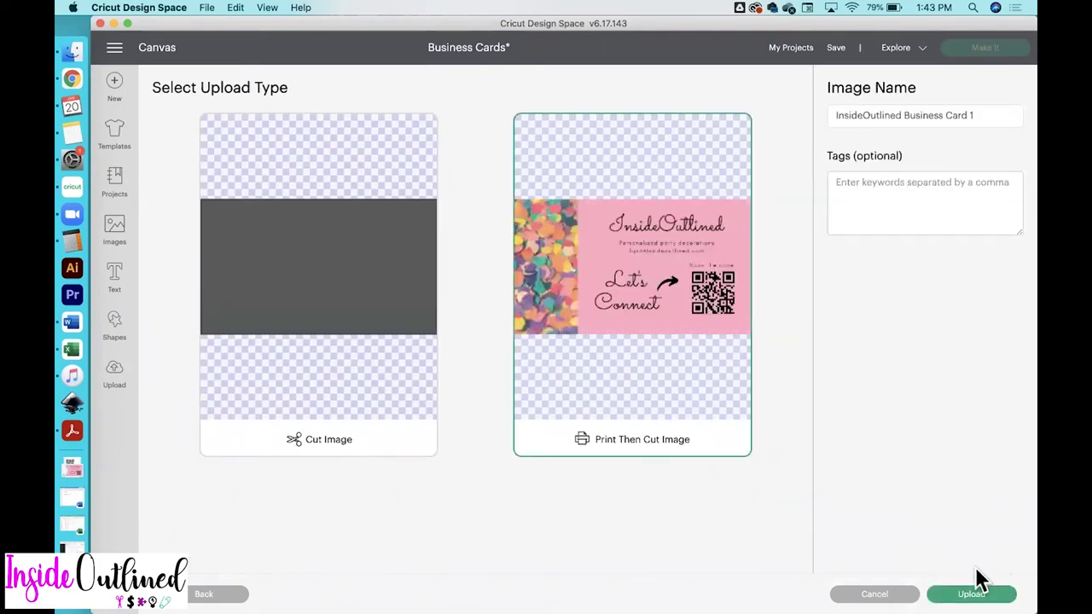
{"action": "left_click", "coordinate": [972, 594]}
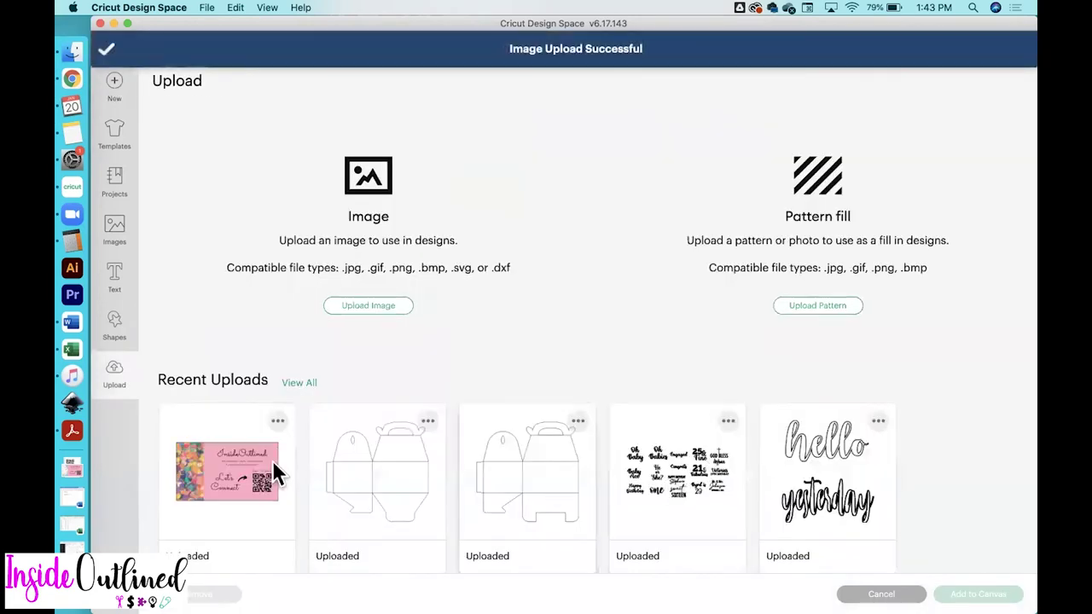
{"action": "left_click", "coordinate": [273, 465]}
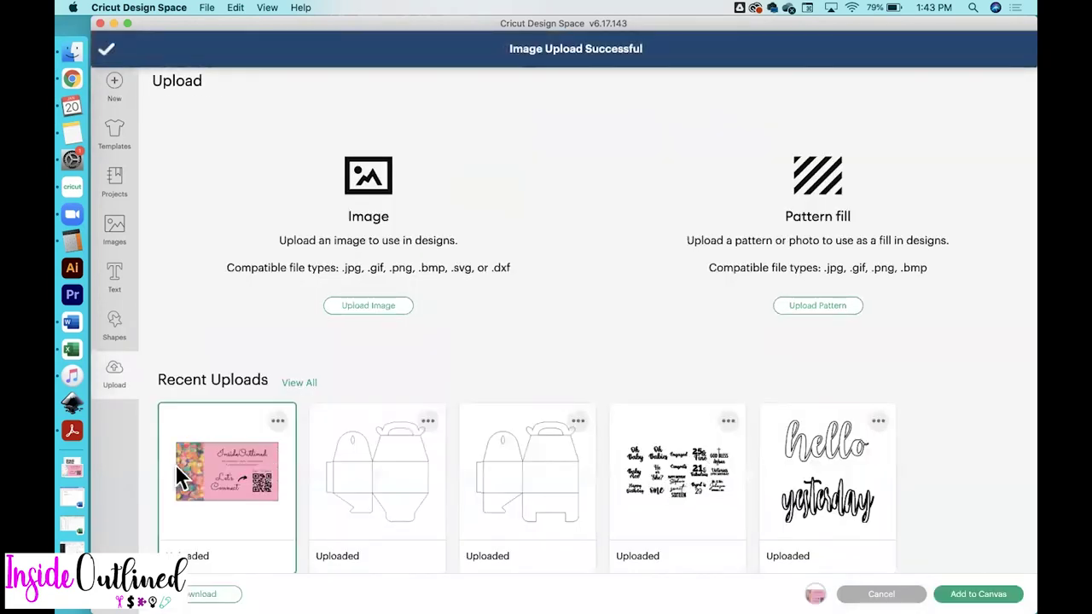
{"action": "left_click", "coordinate": [979, 594]}
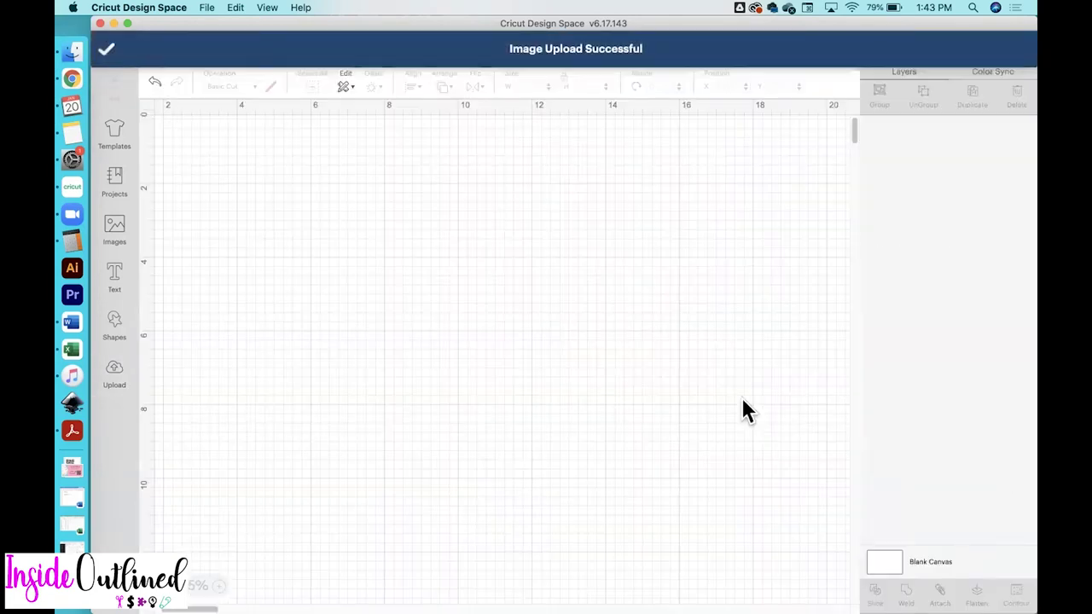
Resize the business card to 3.5 in wide and centre it on the canvas
{"action": "left_click_drag", "start_coordinate": [348, 210], "coordinate": [551, 278]}
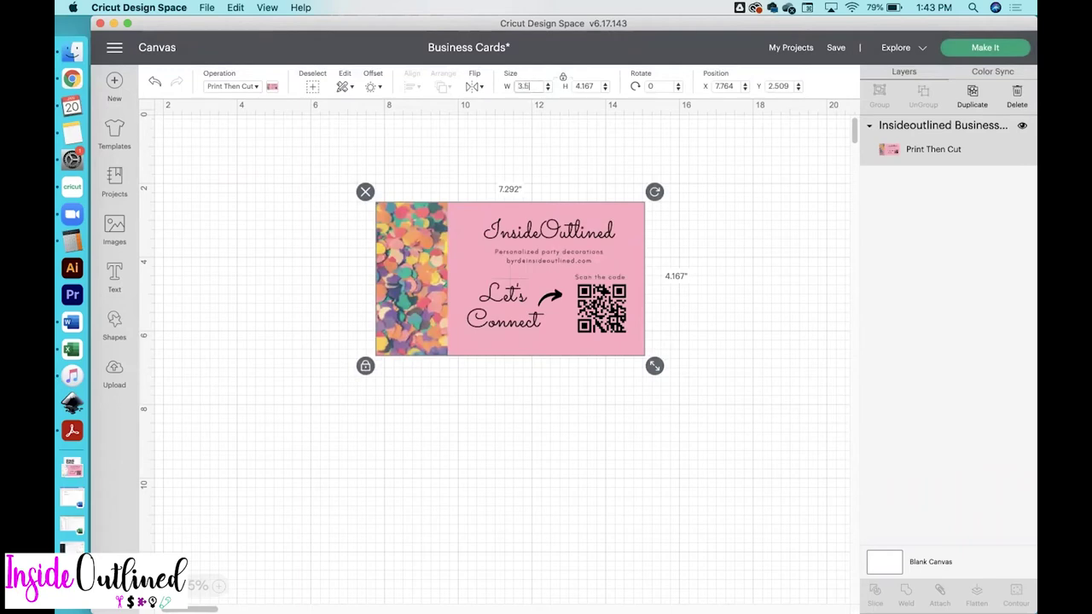
{"action": "key", "text": "Return"}
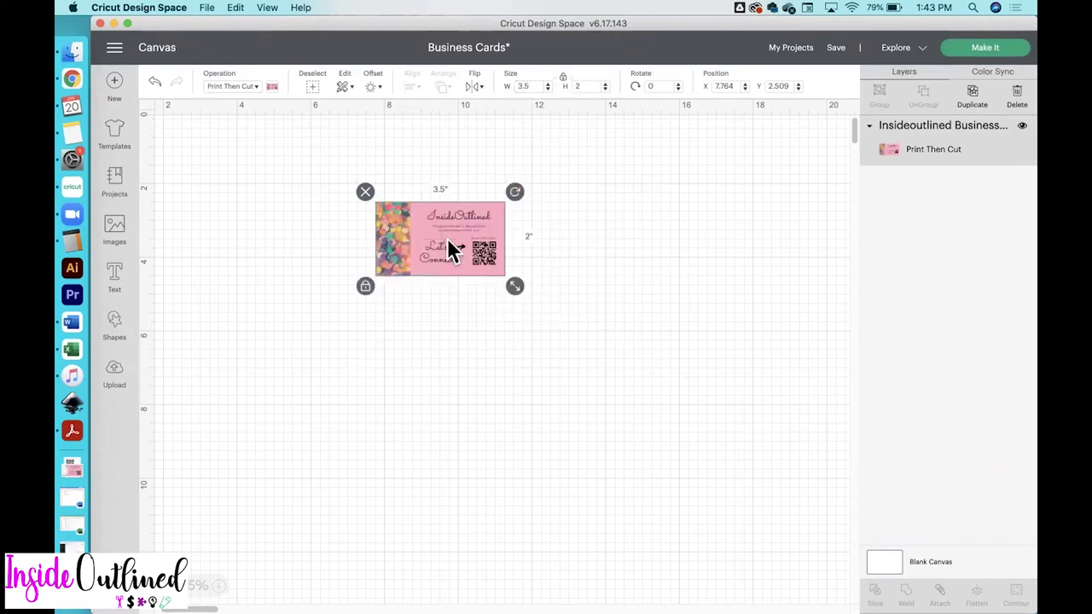
{"action": "left_click_drag", "start_coordinate": [431, 245], "coordinate": [484, 255]}
{"action": "left_click", "coordinate": [220, 536]}
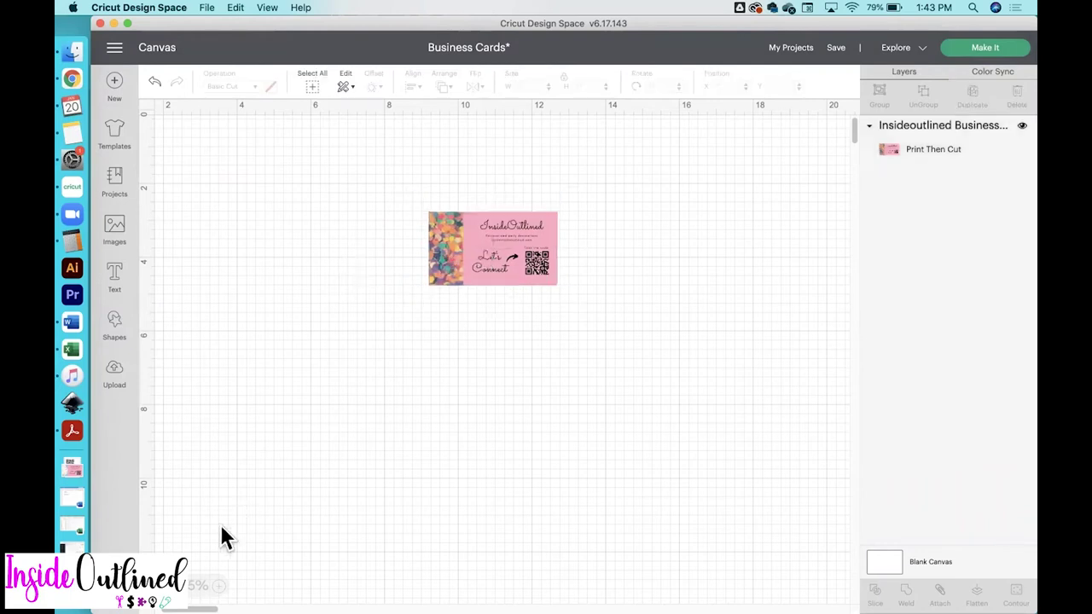
Add a square with unlocked proportions sized 6.75 × 9.25 in beside the card
{"action": "left_click", "coordinate": [119, 333]}
{"action": "left_click", "coordinate": [171, 385]}
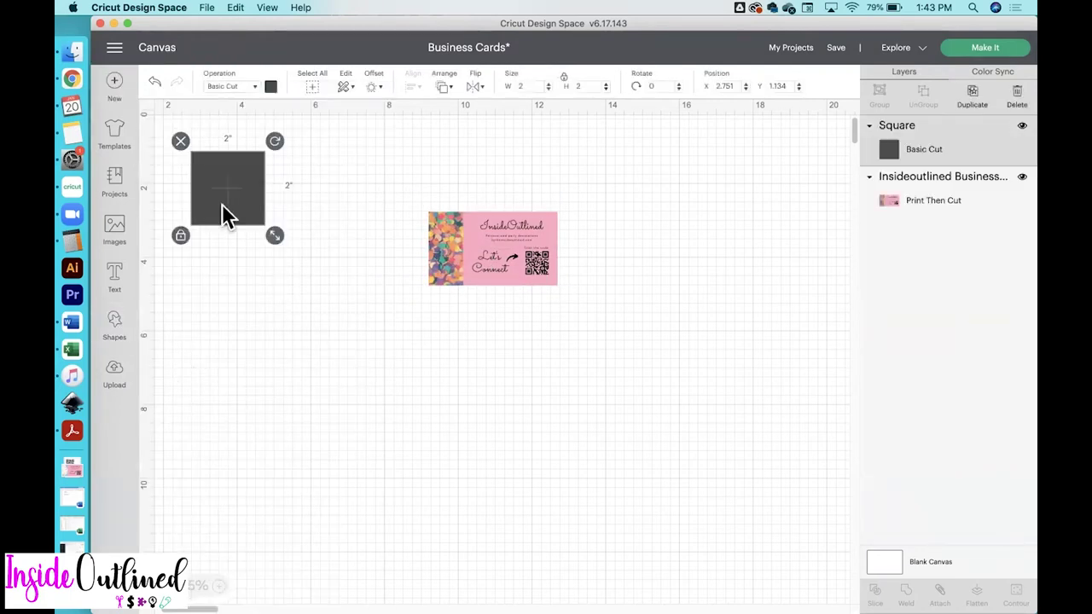
{"action": "left_click_drag", "start_coordinate": [226, 215], "coordinate": [314, 316]}
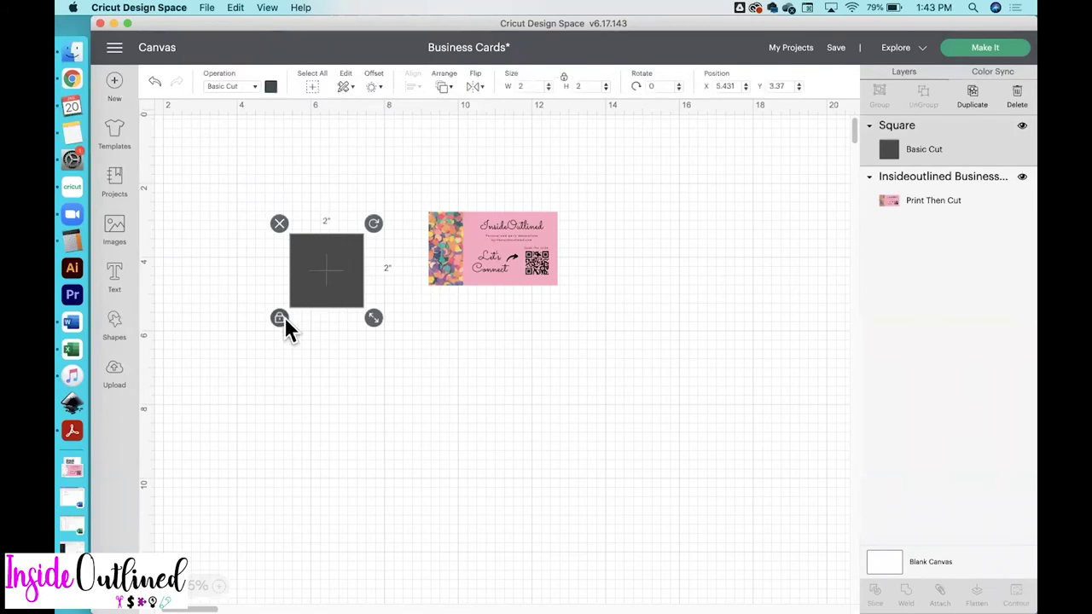
{"action": "left_click", "coordinate": [282, 319]}
{"action": "key", "text": "Tab"}
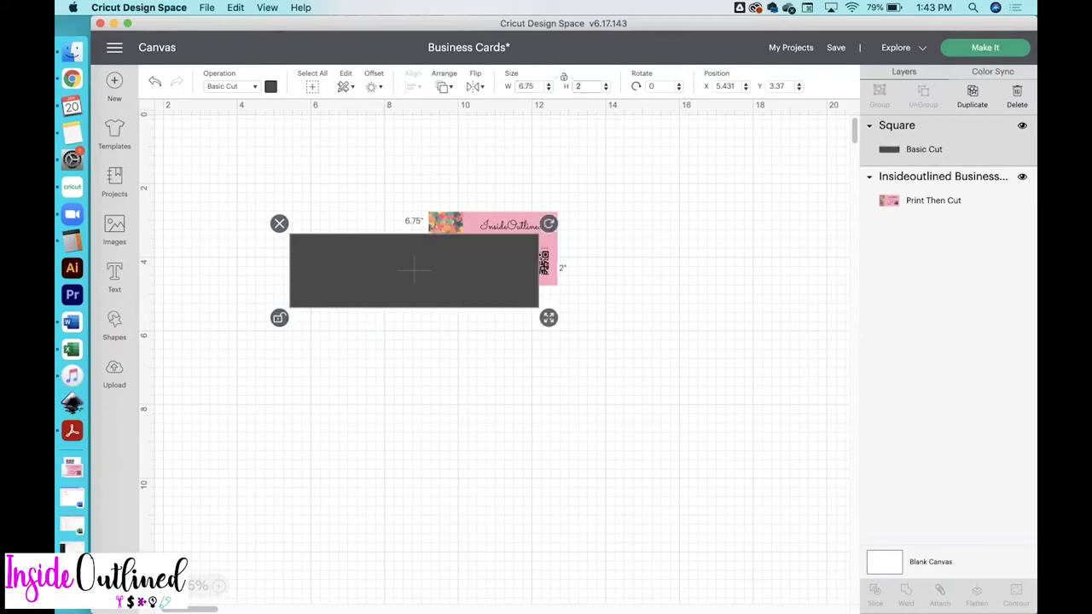
{"action": "key", "text": "Return"}
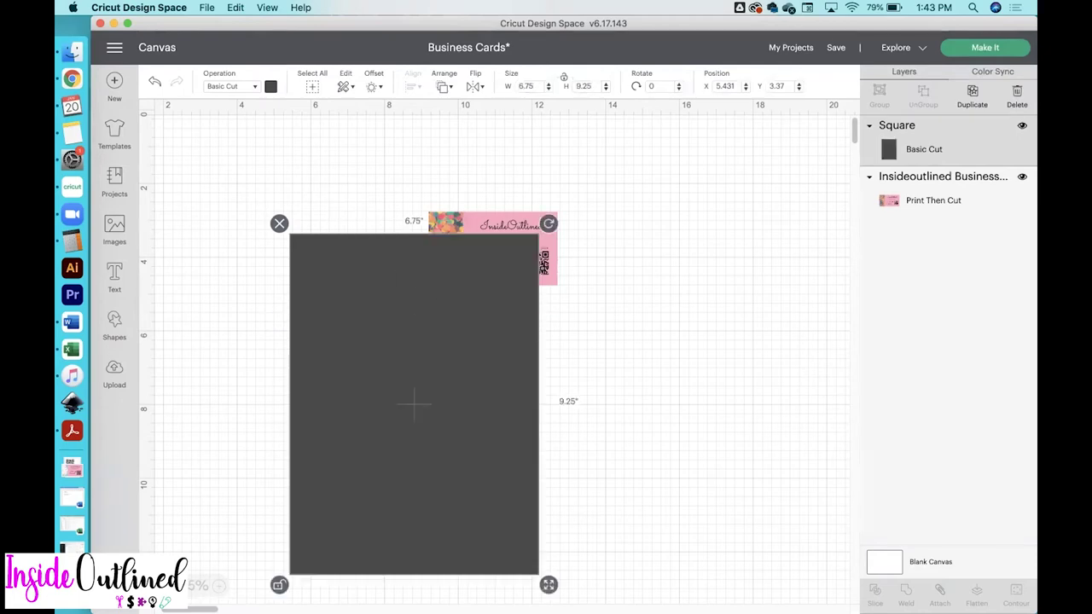
{"action": "left_click_drag", "start_coordinate": [359, 347], "coordinate": [368, 285]}
Send the rectangle to back, rotate the card 90° on it, and duplicate it
{"action": "right_click", "coordinate": [369, 285]}
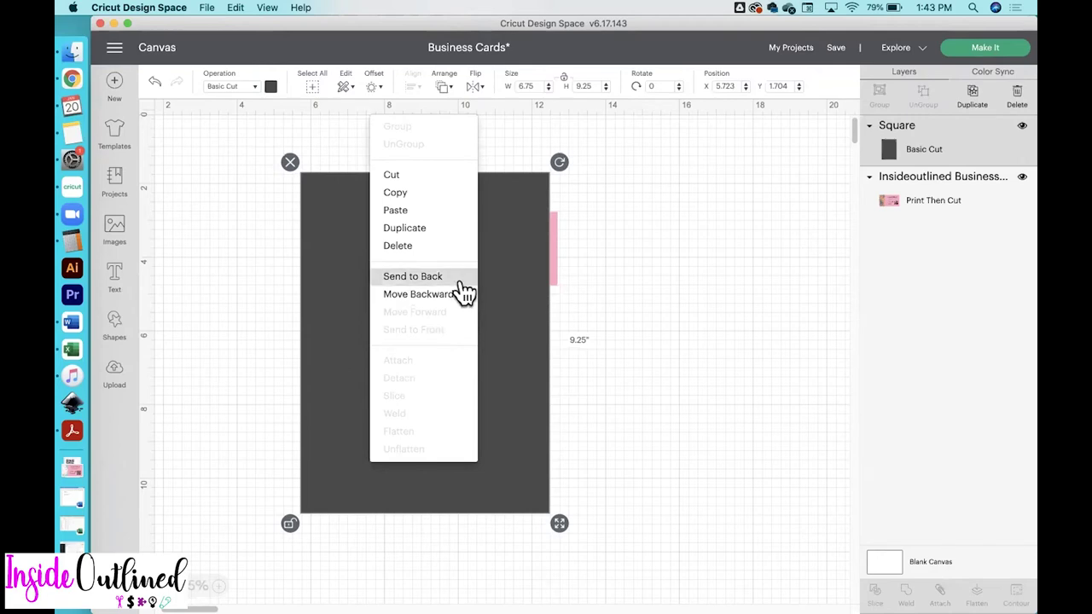
{"action": "left_click", "coordinate": [459, 283]}
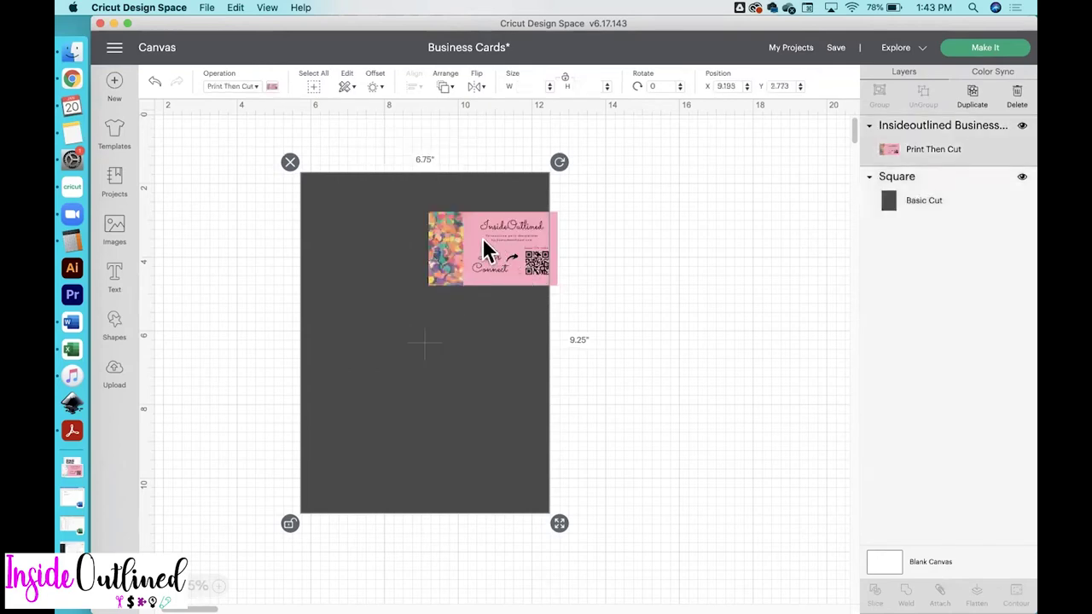
{"action": "left_click_drag", "start_coordinate": [488, 248], "coordinate": [388, 219]}
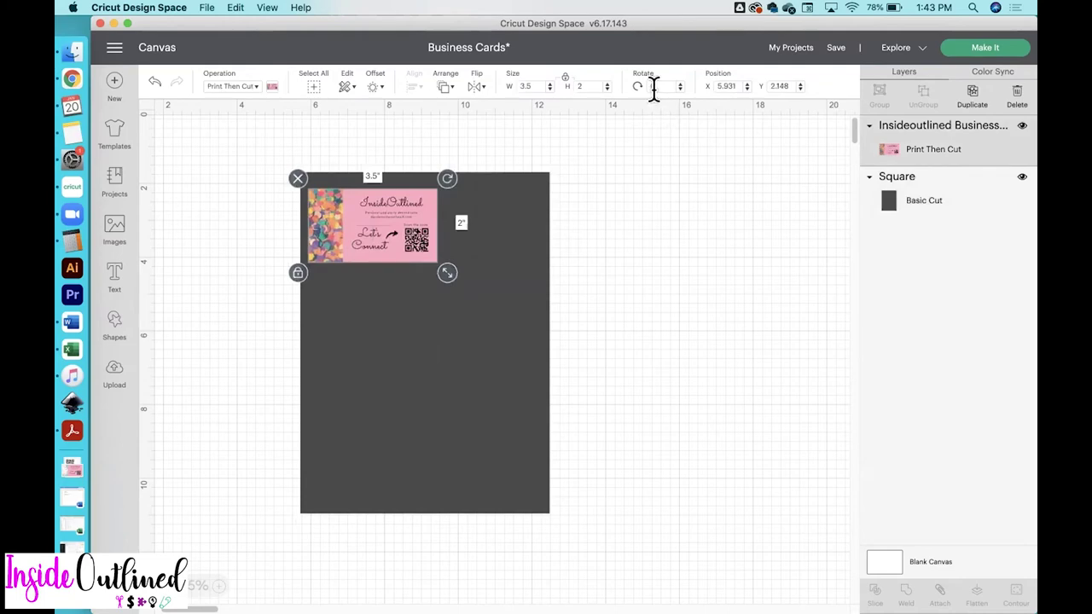
{"action": "key", "text": "Return"}
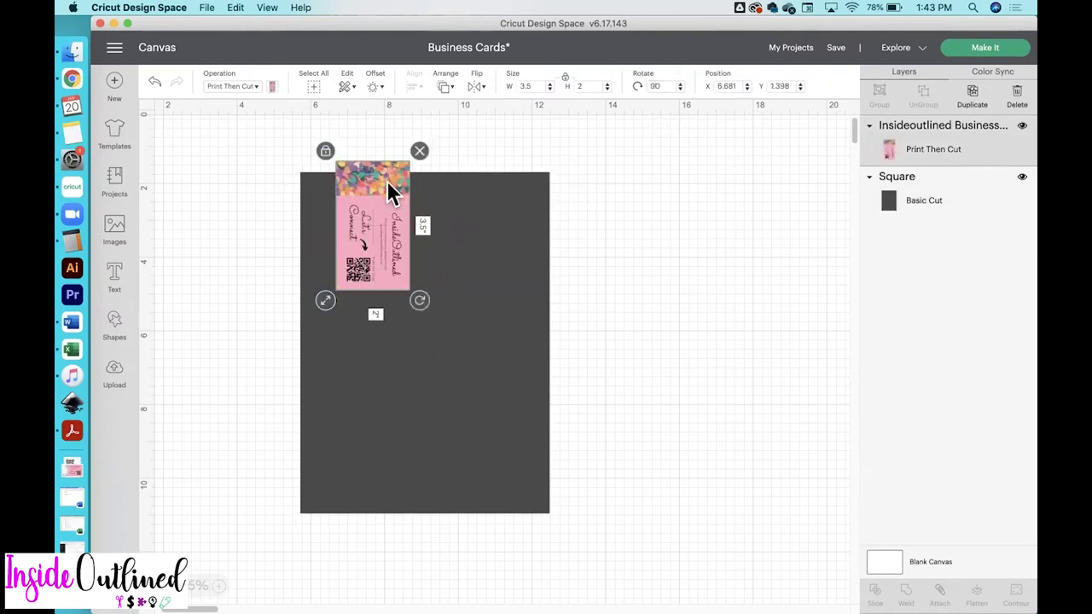
{"action": "left_click_drag", "start_coordinate": [390, 190], "coordinate": [446, 231]}
{"action": "key", "text": "super+d"}
{"action": "key", "text": "super+d"}
Top-align and group three upright cards, then duplicate the row below it
{"action": "left_click", "coordinate": [495, 231], "text": "shift"}
{"action": "left_click", "coordinate": [358, 232], "text": "shift"}
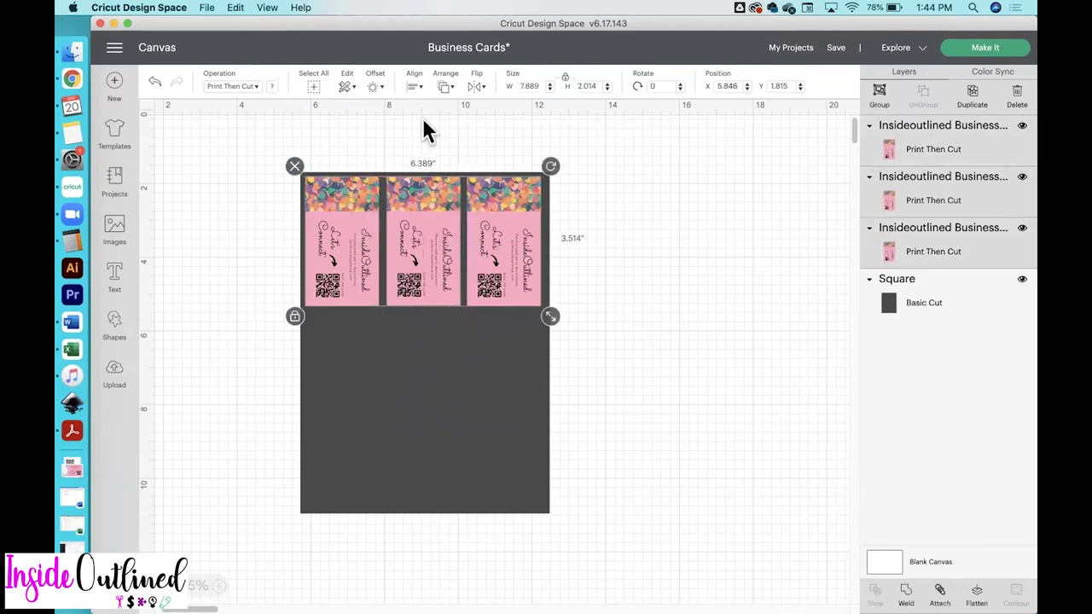
{"action": "left_click", "coordinate": [415, 86]}
{"action": "left_click", "coordinate": [468, 179]}
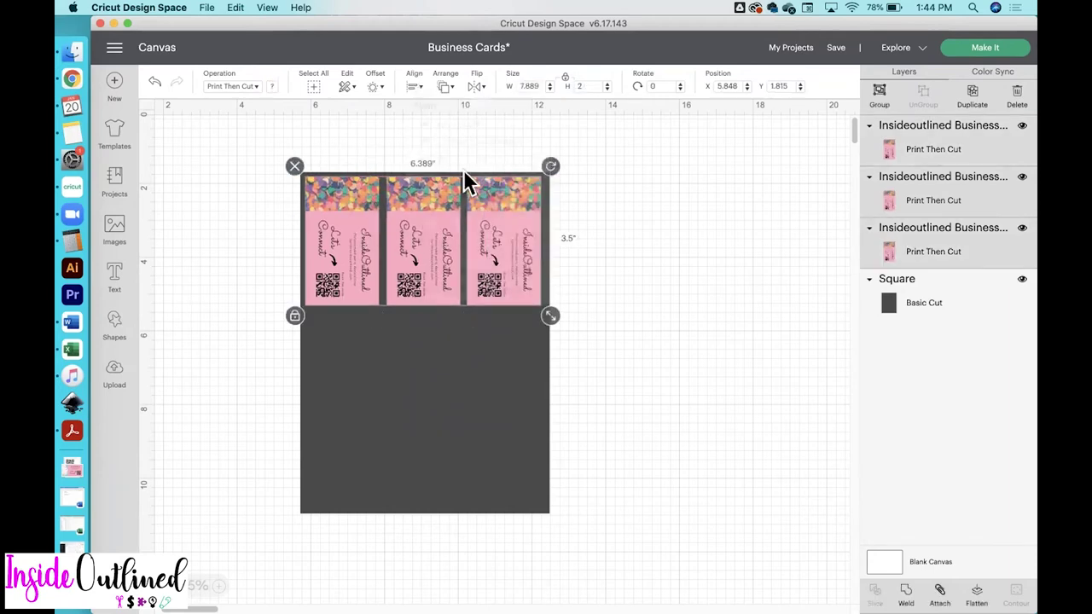
{"action": "left_click", "coordinate": [880, 95]}
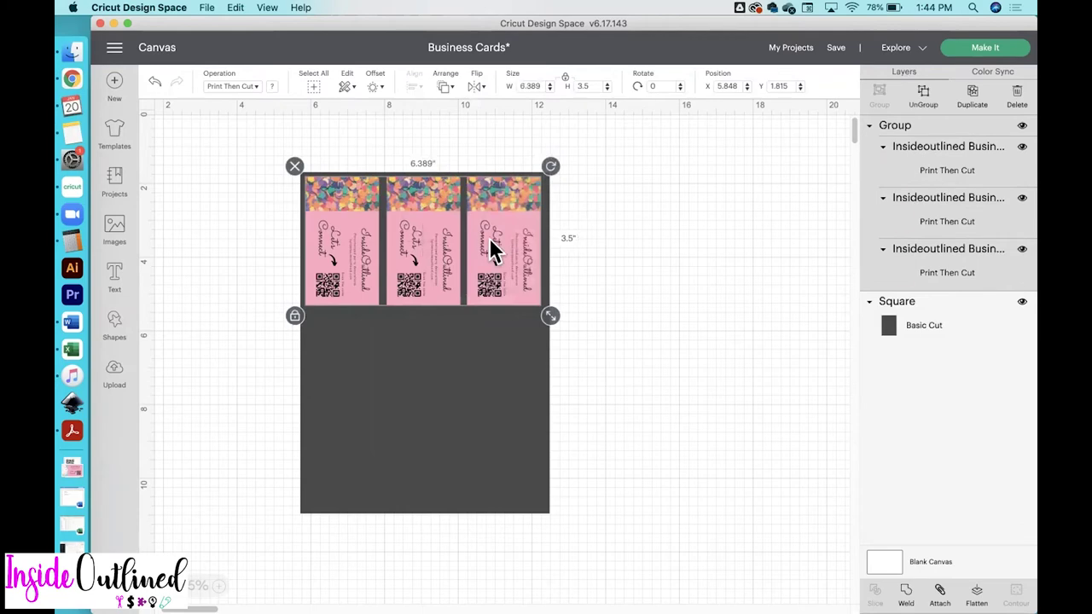
{"action": "key", "text": "super+d"}
{"action": "left_click_drag", "start_coordinate": [519, 237], "coordinate": [505, 433]}
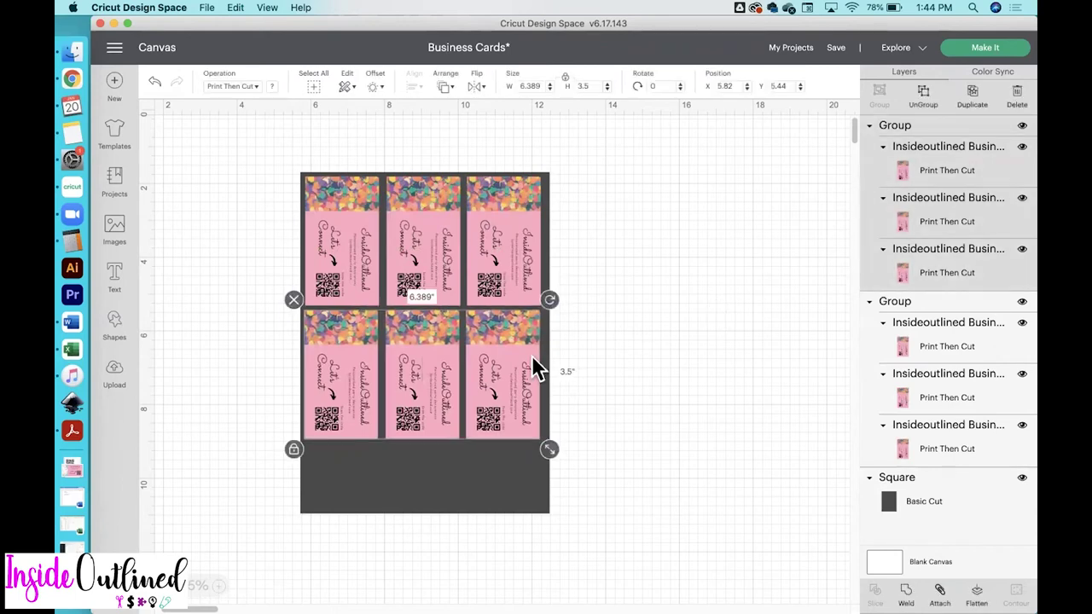
Set the loose seventh card's rotation to 0 and place it below the rows
{"action": "left_click", "coordinate": [930, 280]}
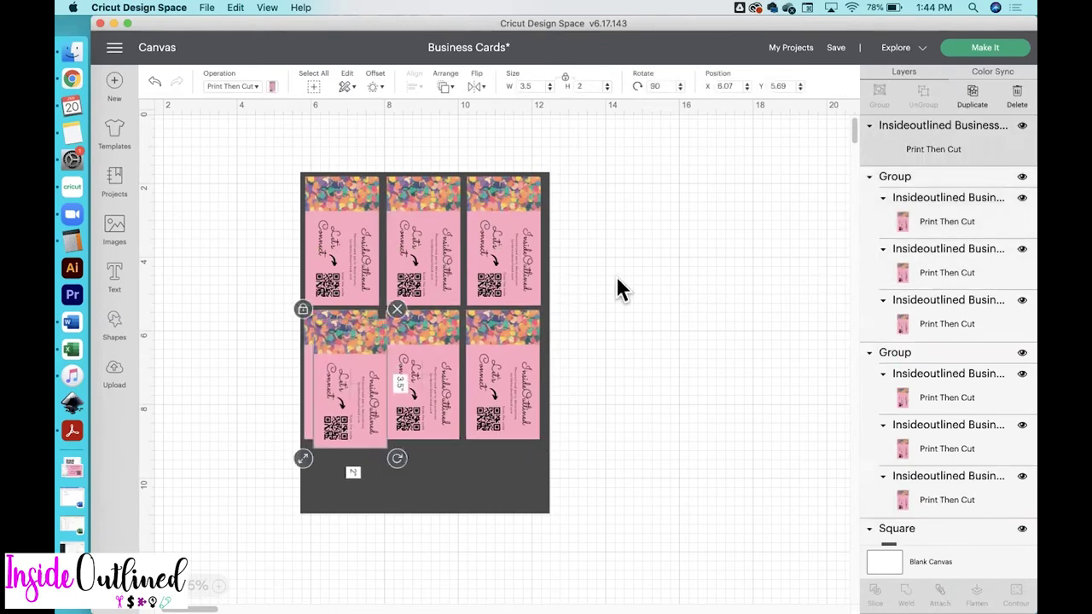
{"action": "left_click_drag", "start_coordinate": [380, 363], "coordinate": [675, 317]}
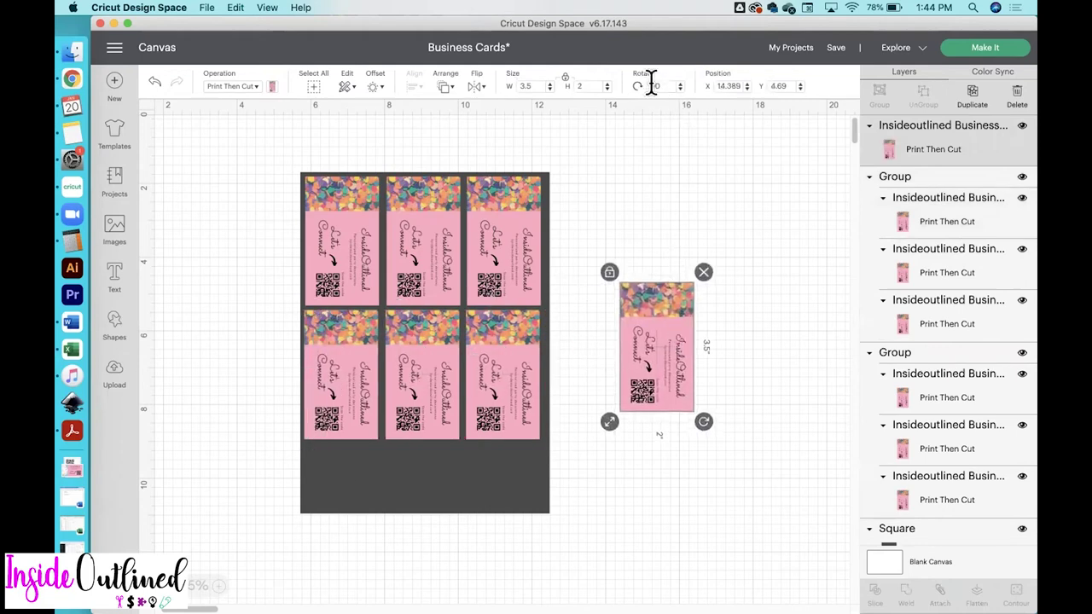
{"action": "type", "text": "0"}
{"action": "key", "text": "Return"}
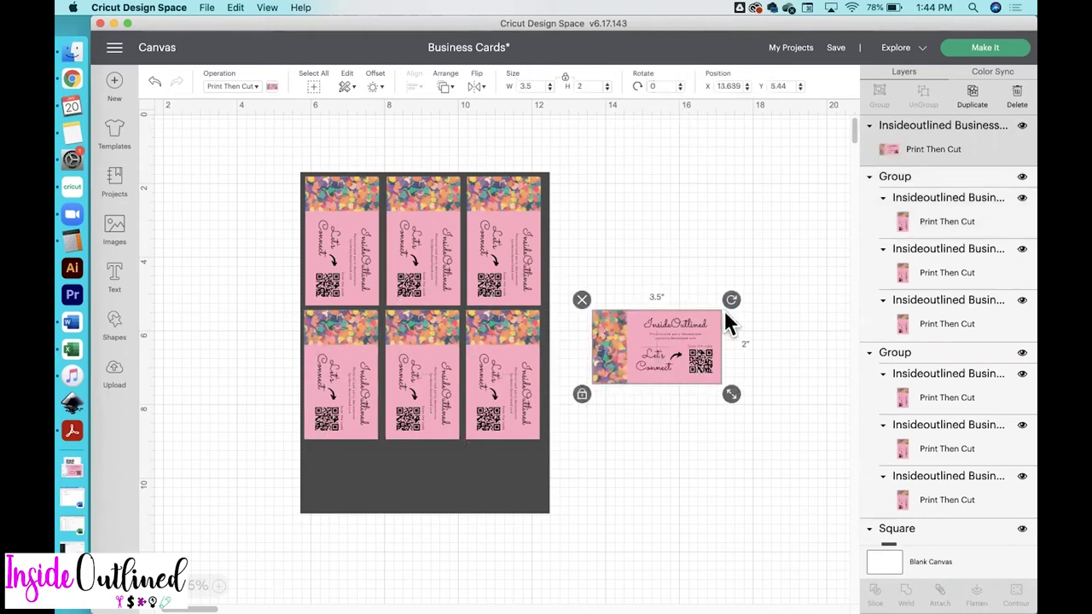
{"action": "left_click_drag", "start_coordinate": [683, 334], "coordinate": [454, 463]}
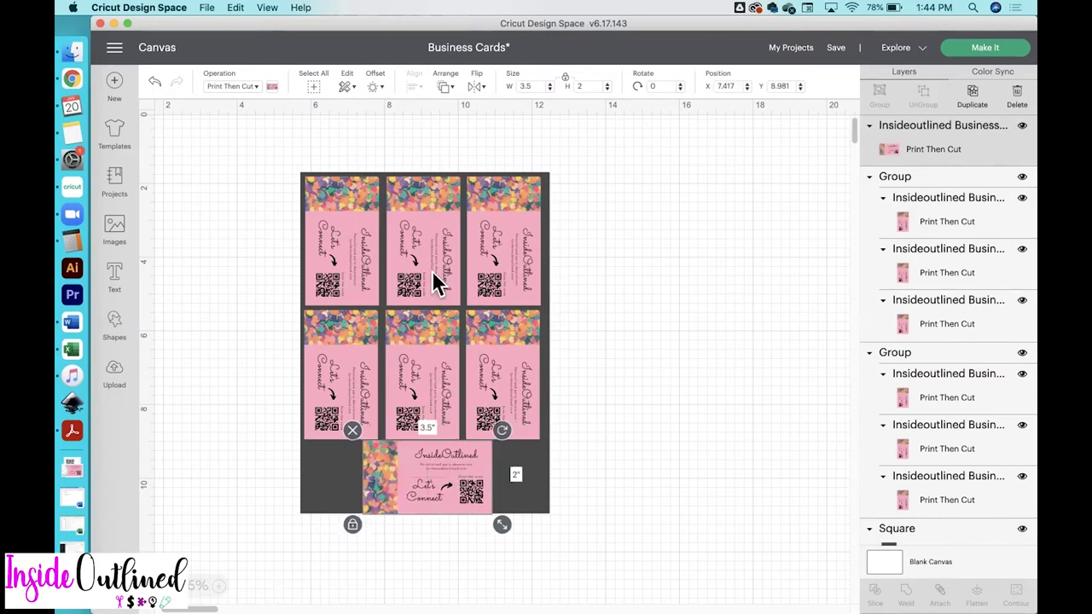
Check both card rows and the bottom card, zooming in on the bottom card
{"action": "left_click", "coordinate": [433, 282]}
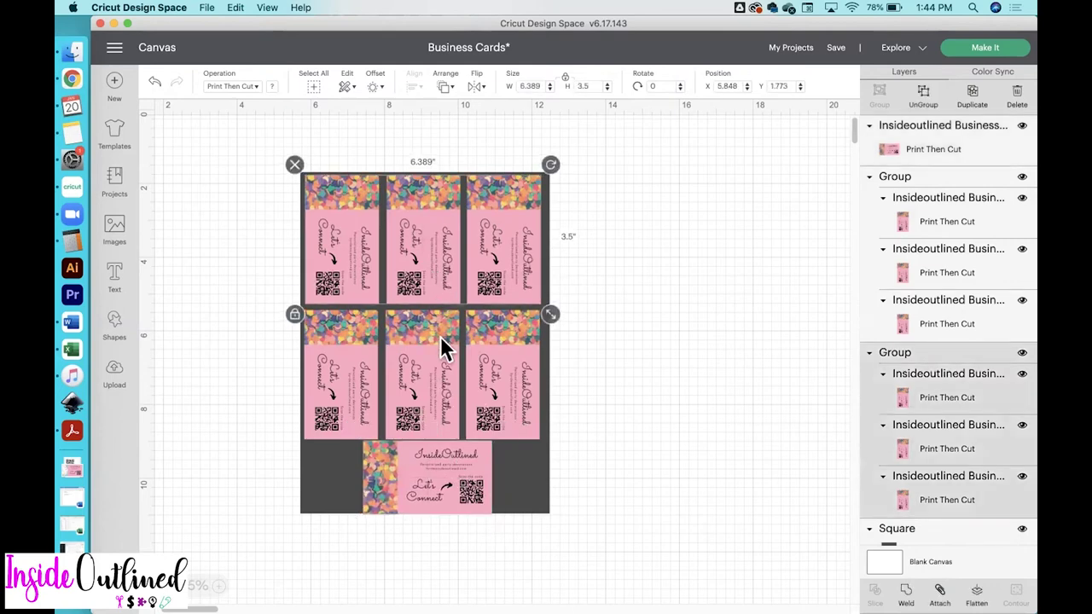
{"action": "left_click_drag", "start_coordinate": [440, 335], "coordinate": [441, 333]}
{"action": "left_click_drag", "start_coordinate": [434, 456], "coordinate": [434, 457]}
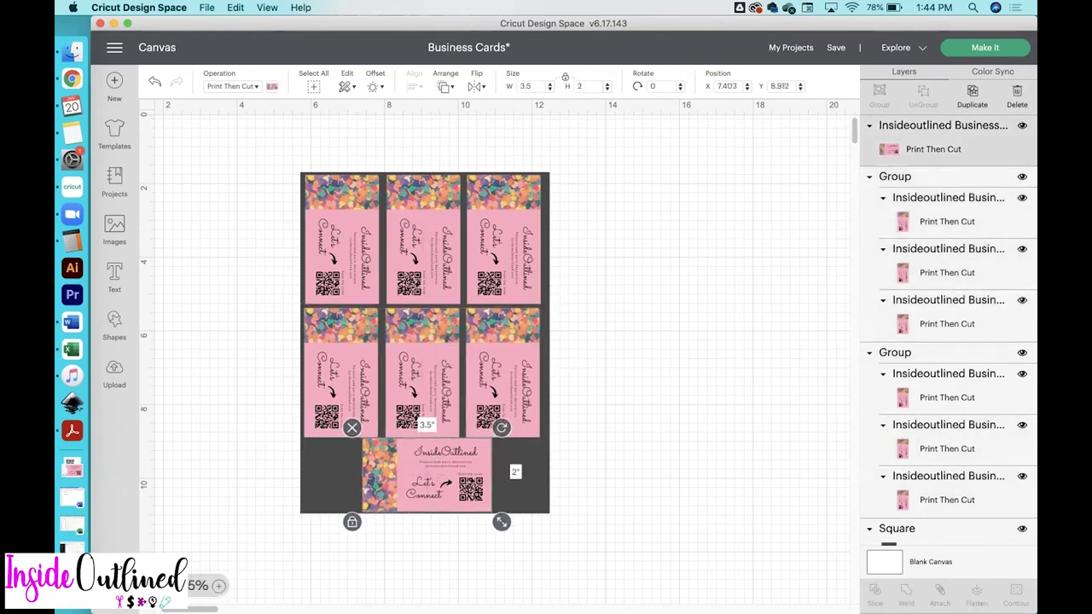
{"action": "left_click", "coordinate": [219, 586]}
{"action": "left_click", "coordinate": [225, 586]}
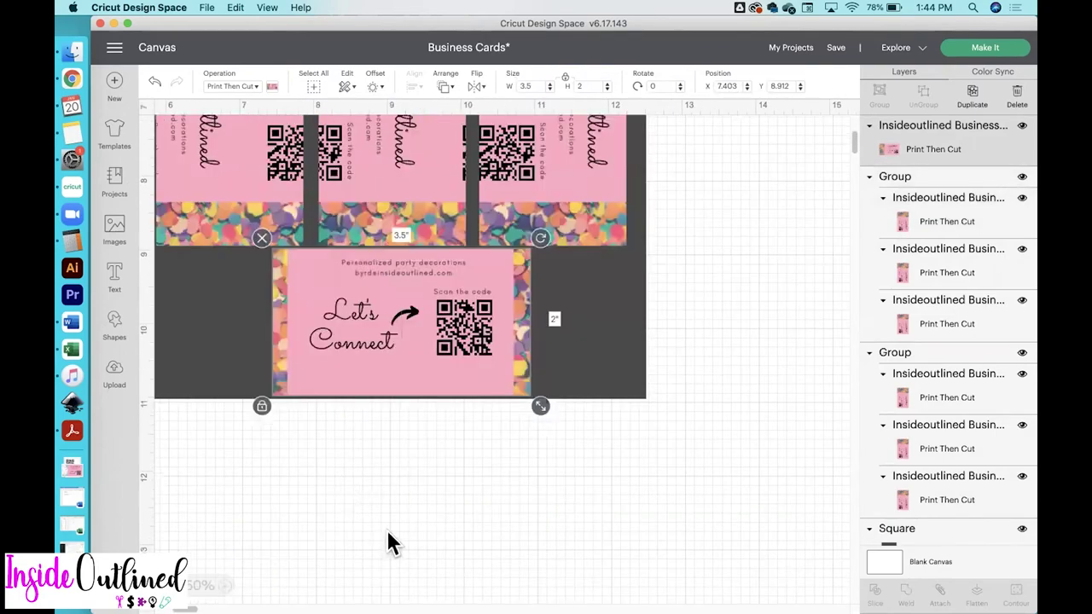
Zoom out to the whole sheet and hide the dark backing rectangle
{"action": "scroll", "coordinate": [406, 336], "scroll_direction": "up", "scroll_amount": 2}
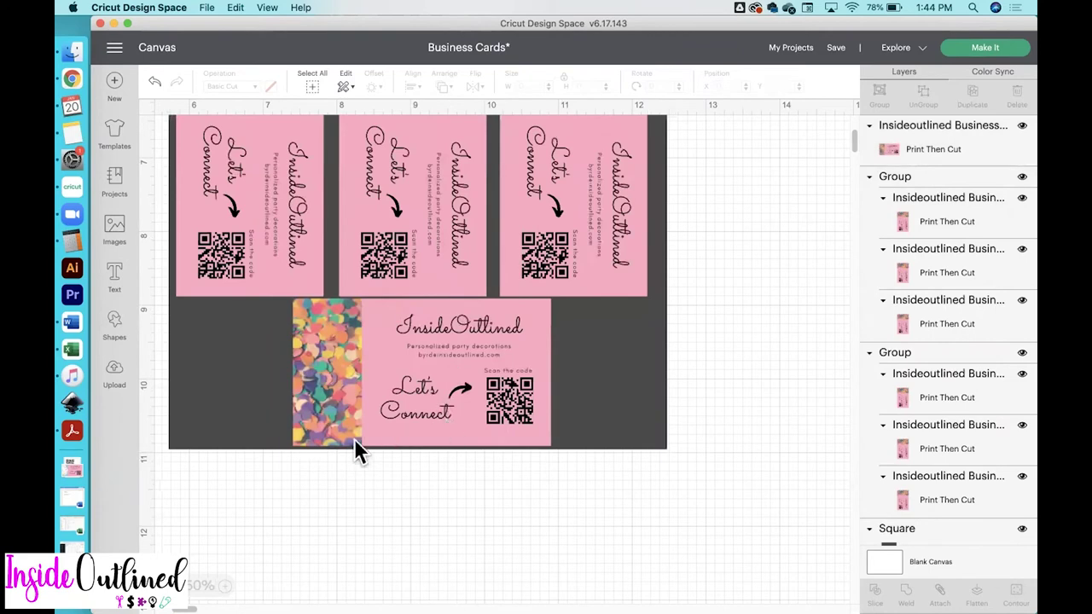
{"action": "scroll", "coordinate": [655, 338], "scroll_direction": "up", "scroll_amount": 5}
{"action": "scroll", "coordinate": [655, 338], "scroll_direction": "left", "scroll_amount": 2}
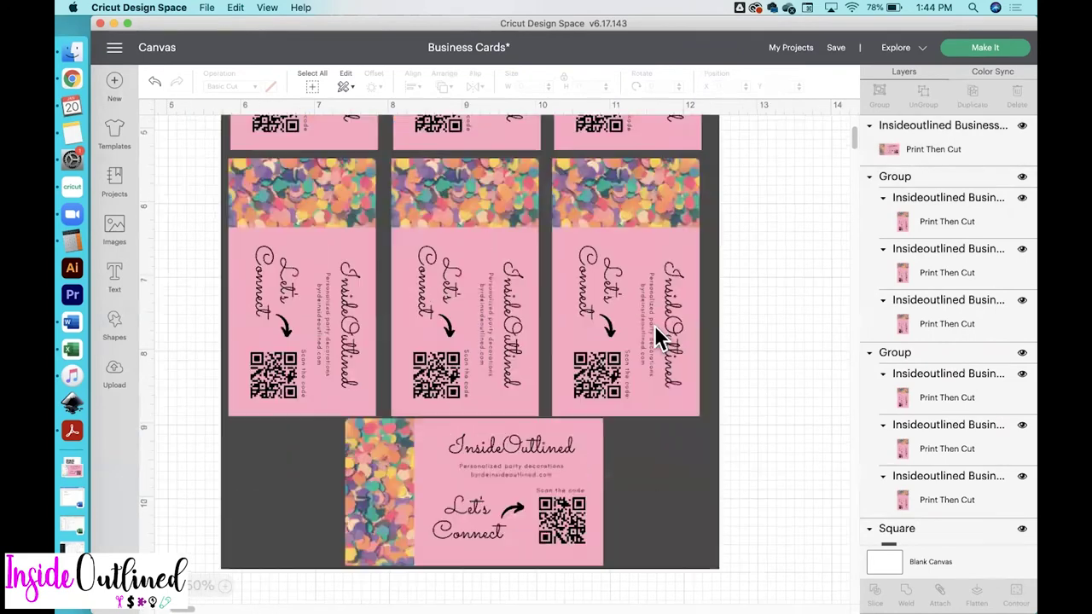
{"action": "key", "text": "super+minus"}
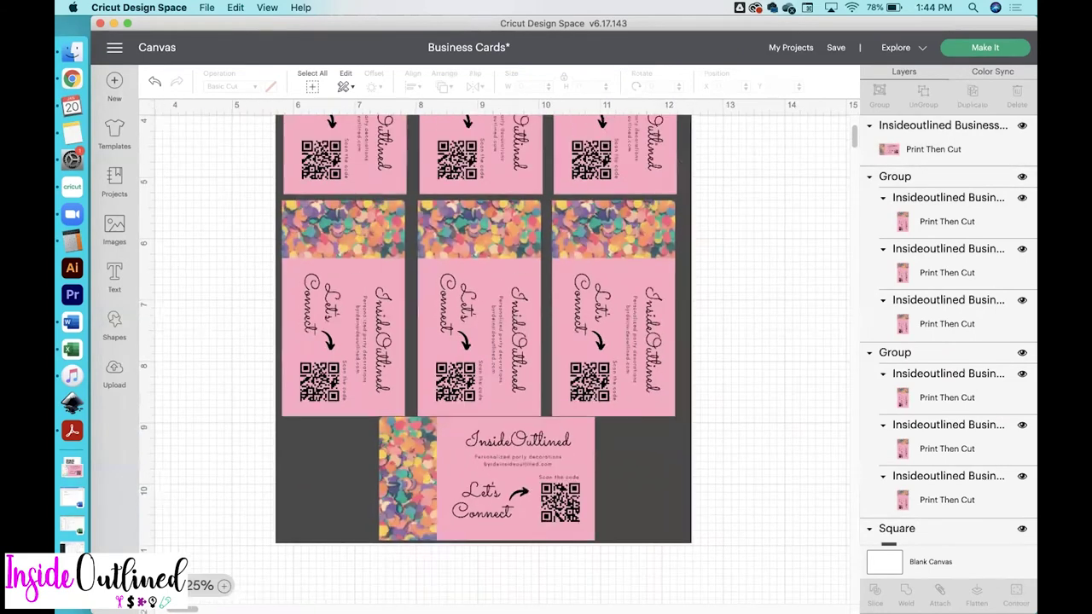
{"action": "key", "text": "super+minus"}
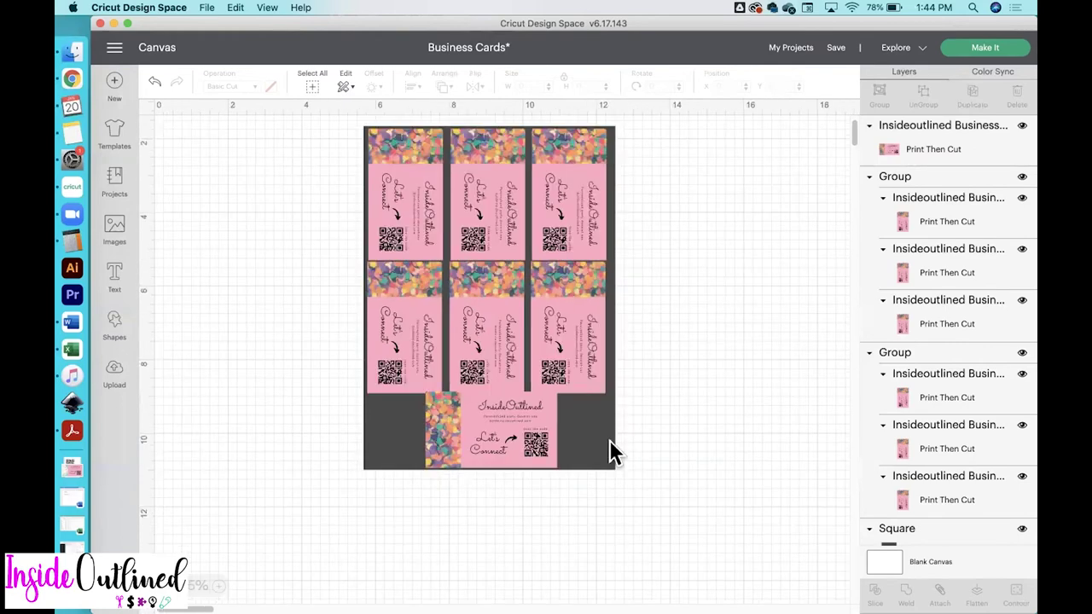
{"action": "left_click", "coordinate": [609, 439]}
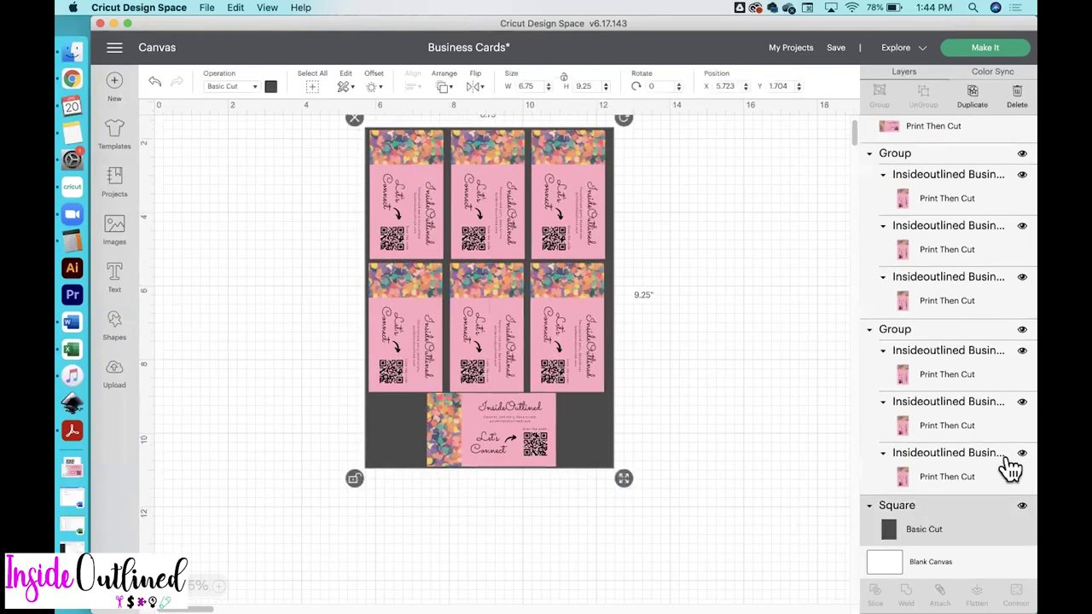
{"action": "left_click", "coordinate": [1021, 507]}
Attach all seven cards together and proceed to the mat preview
{"action": "left_click_drag", "start_coordinate": [686, 508], "coordinate": [360, 177]}
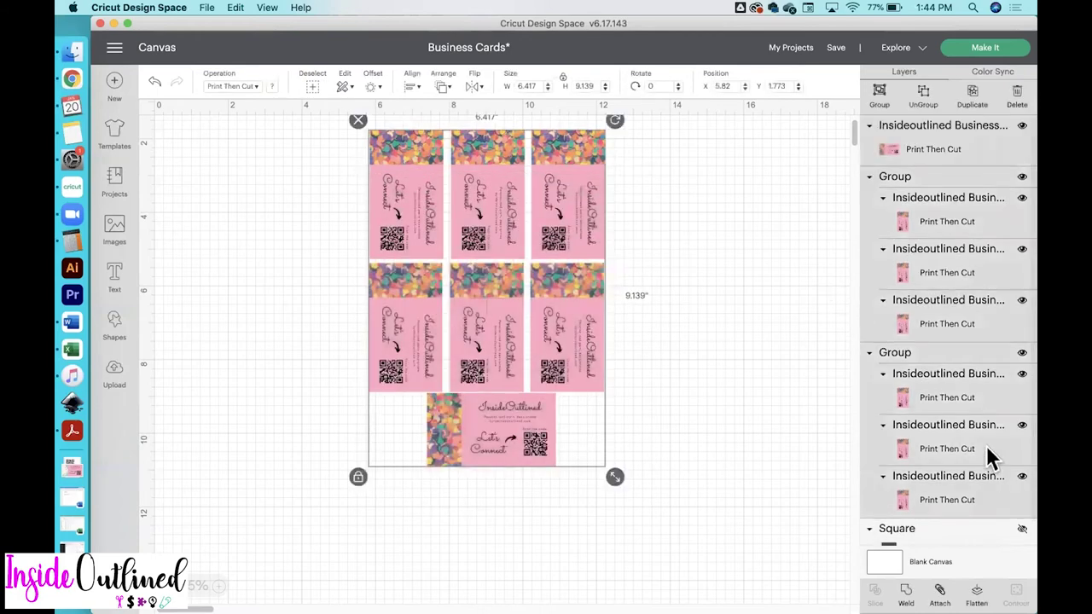
{"action": "left_click", "coordinate": [939, 595]}
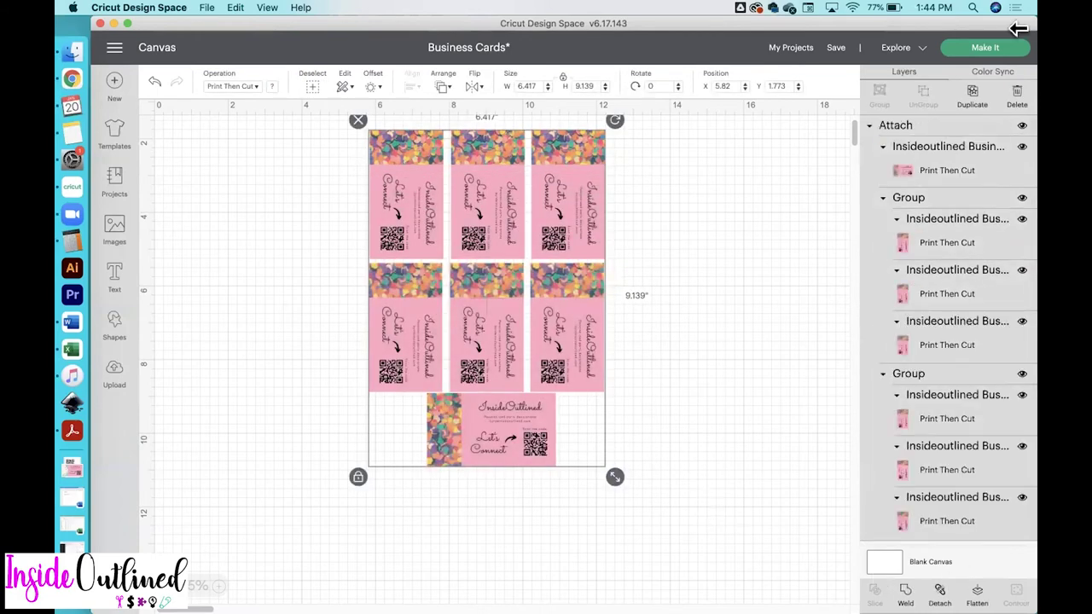
{"action": "left_click", "coordinate": [985, 49]}
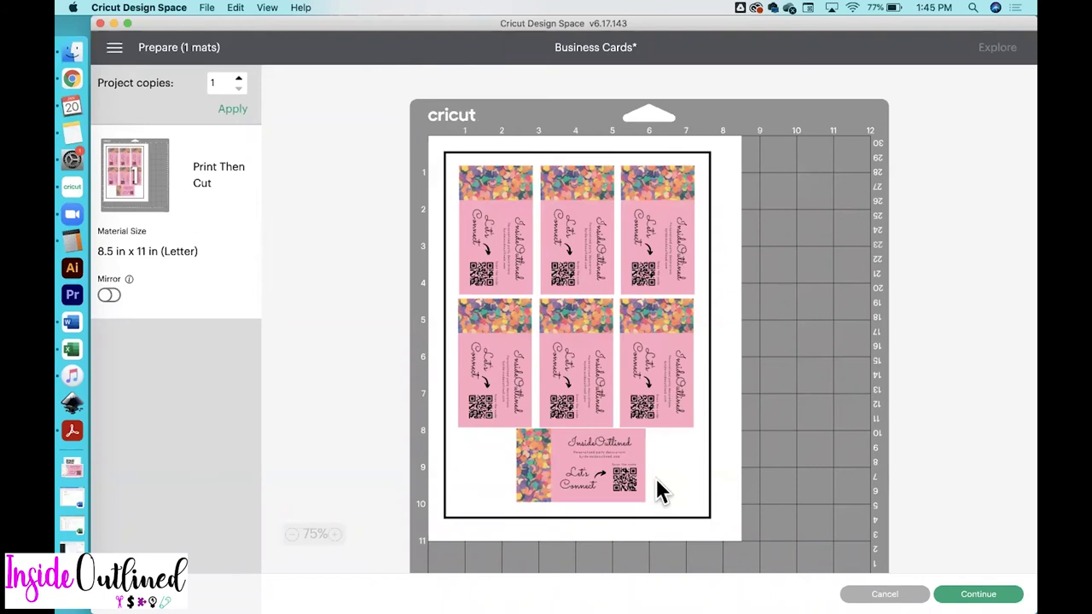
Print the card sheet through the system print dialog with quality set to Best
{"action": "left_click", "coordinate": [978, 594]}
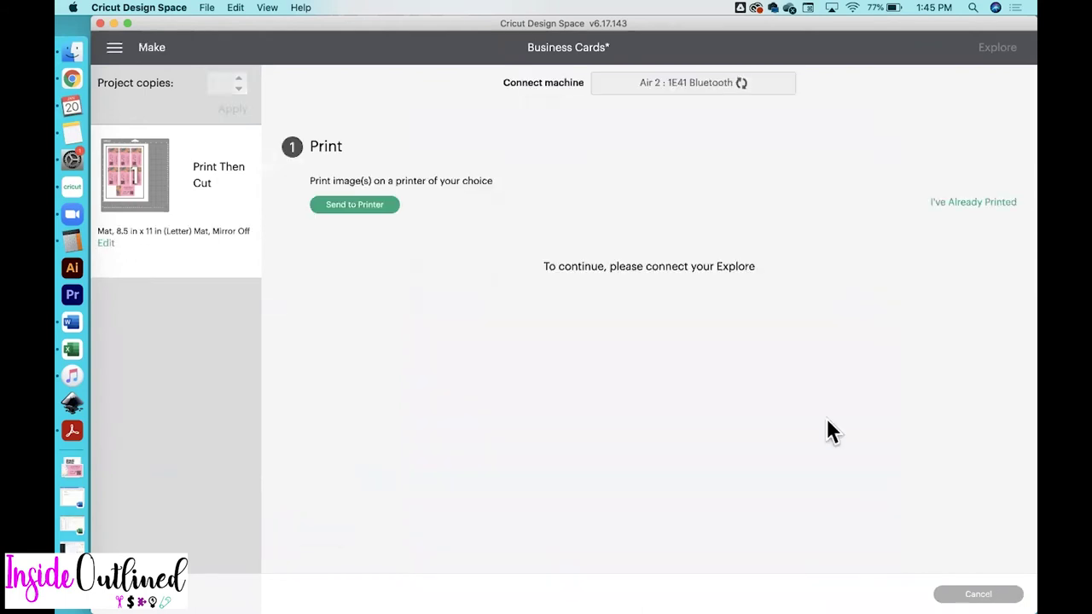
{"action": "left_click", "coordinate": [344, 206]}
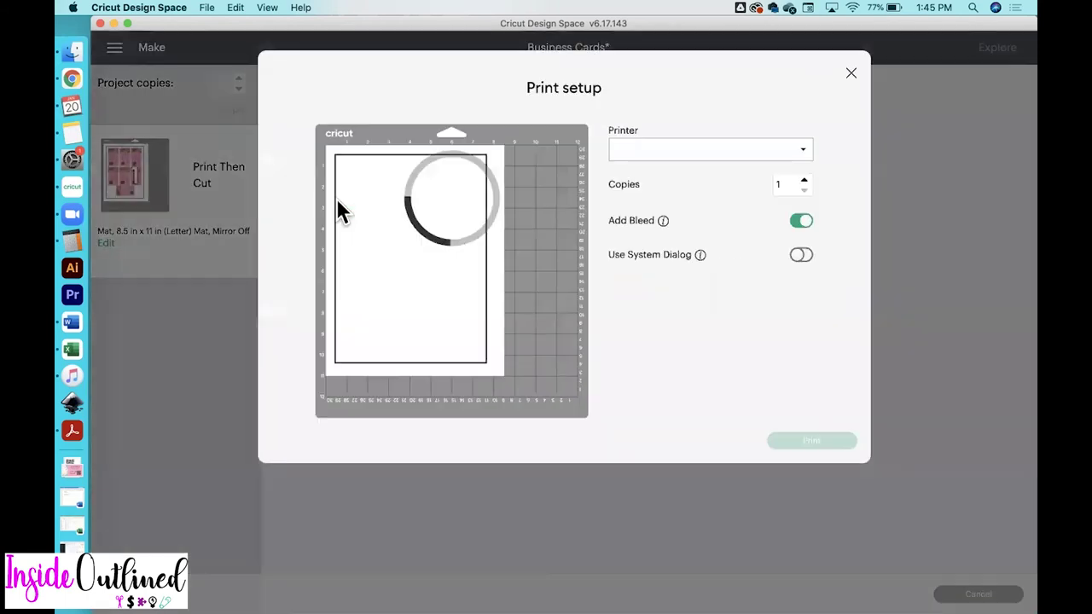
{"action": "left_click", "coordinate": [801, 256]}
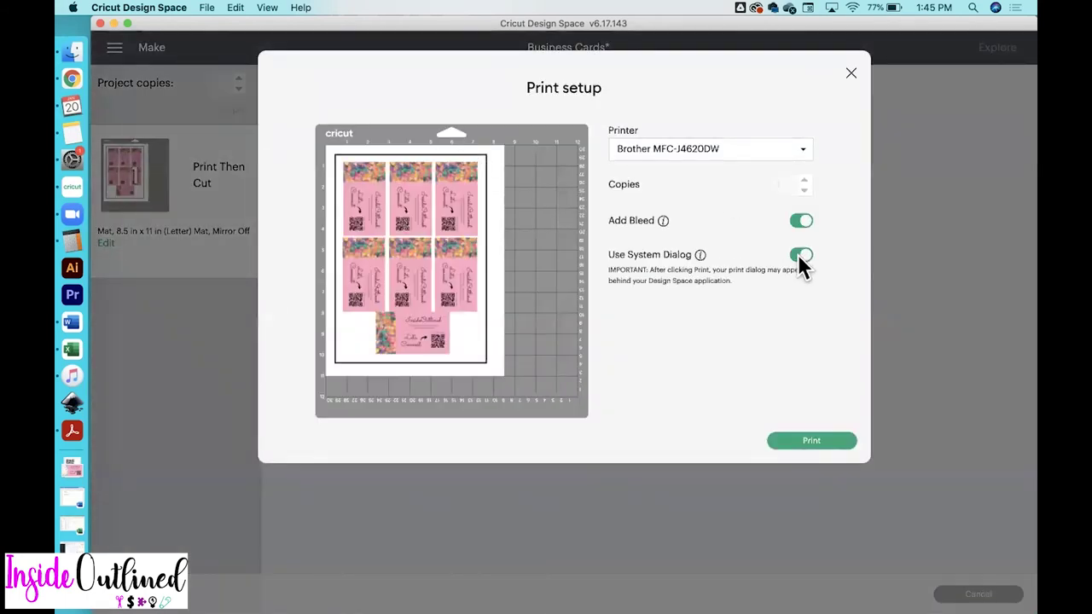
{"action": "left_click", "coordinate": [814, 449]}
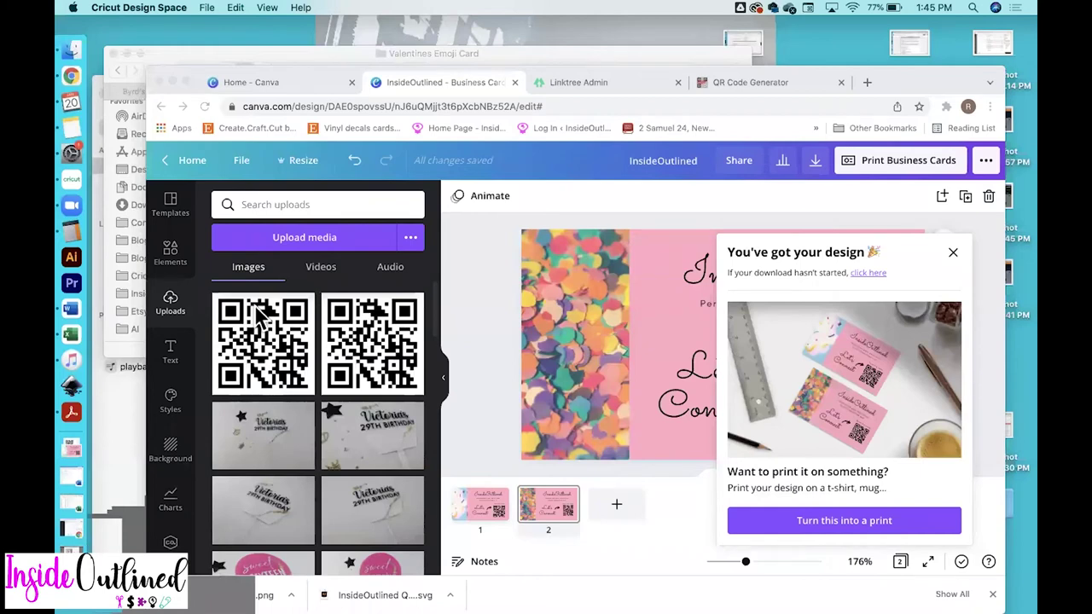
{"action": "key", "text": "super+p"}
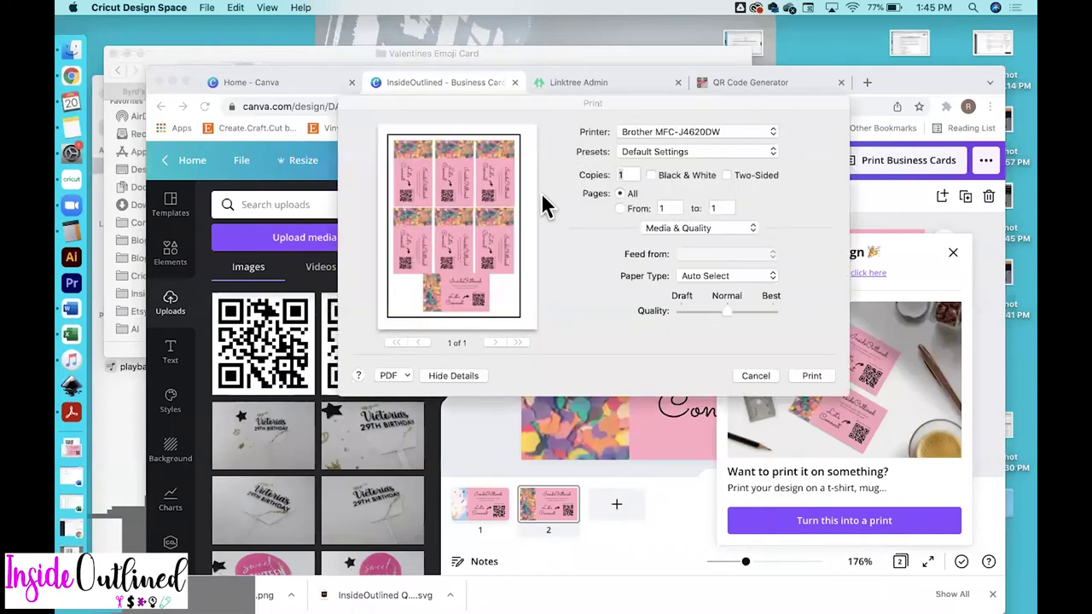
{"action": "left_click", "coordinate": [773, 311]}
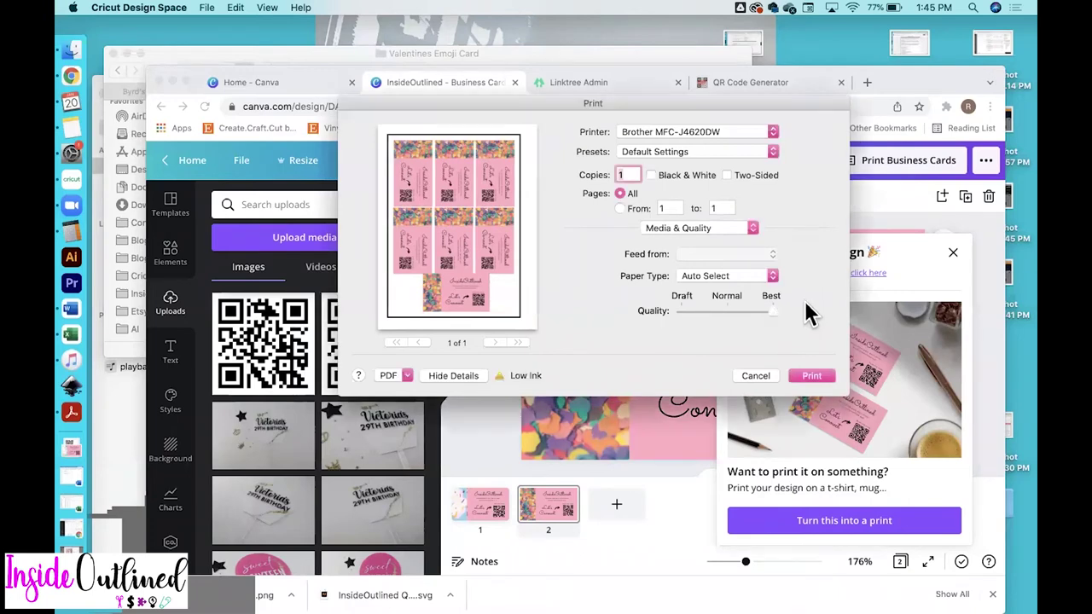